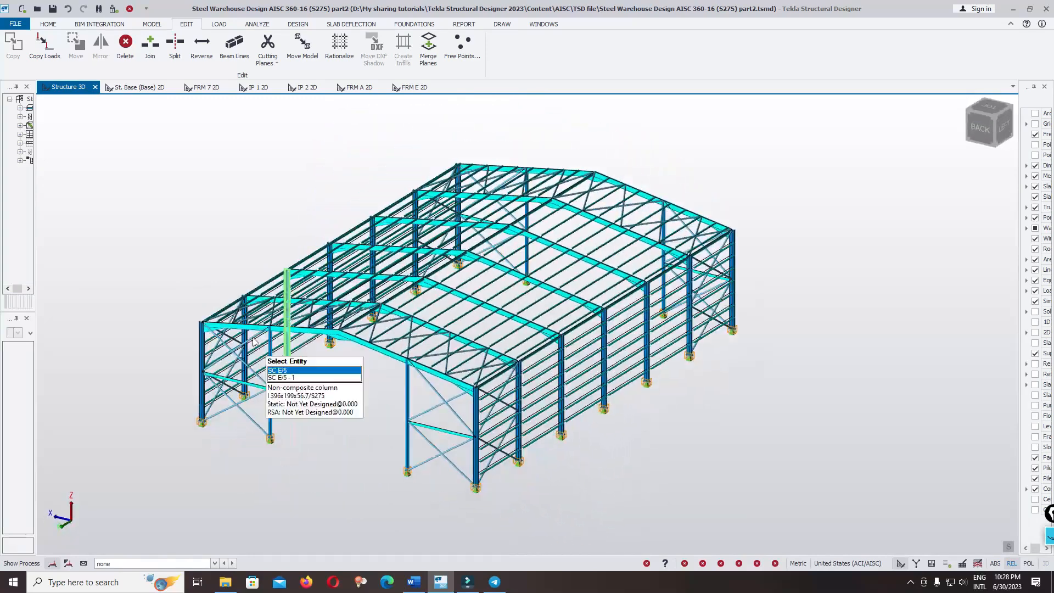
Step: Widen the project tree, expand the levels and open the 2D view of level St. 1 (1)
drag(36, 193, 80, 195)
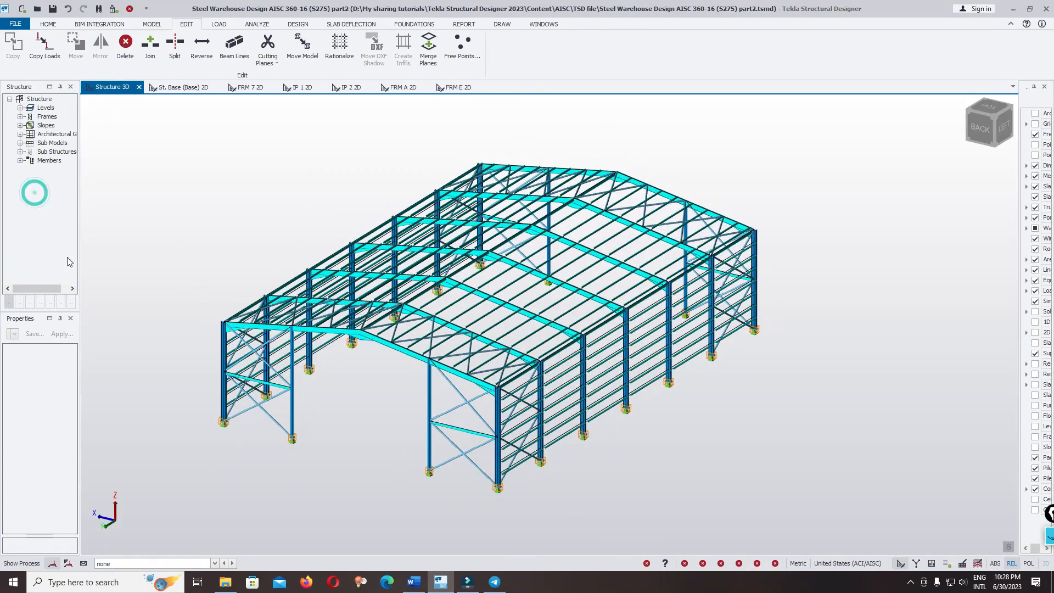
click(80, 260)
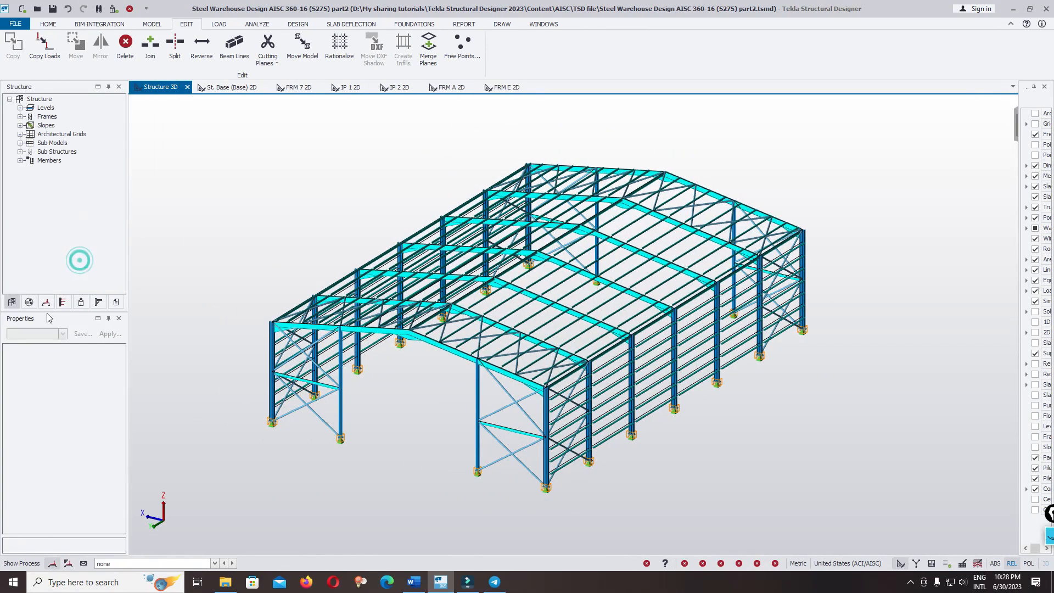
click(11, 302)
click(21, 108)
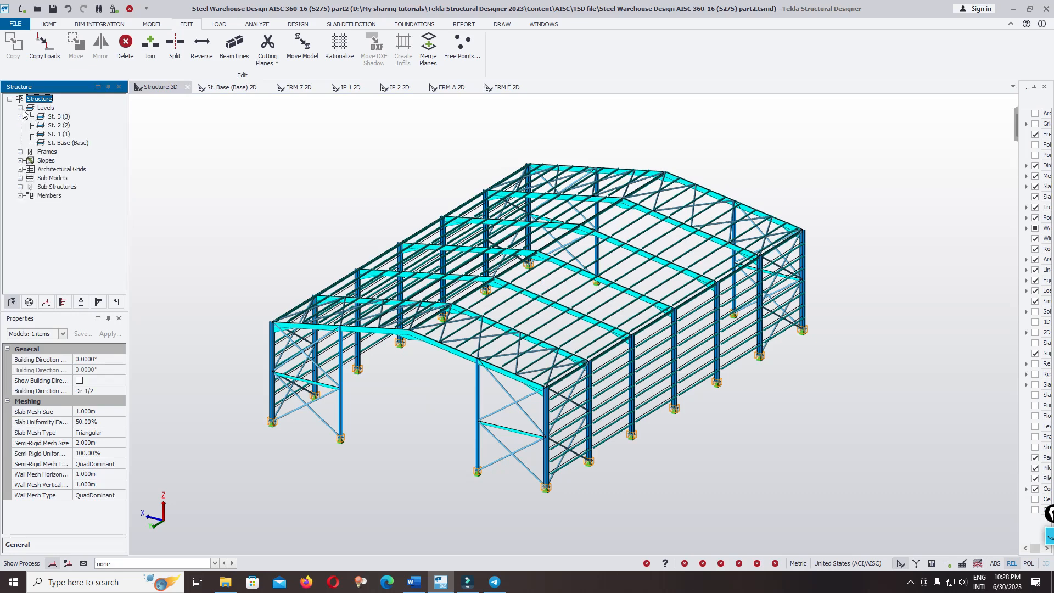
double_click(52, 135)
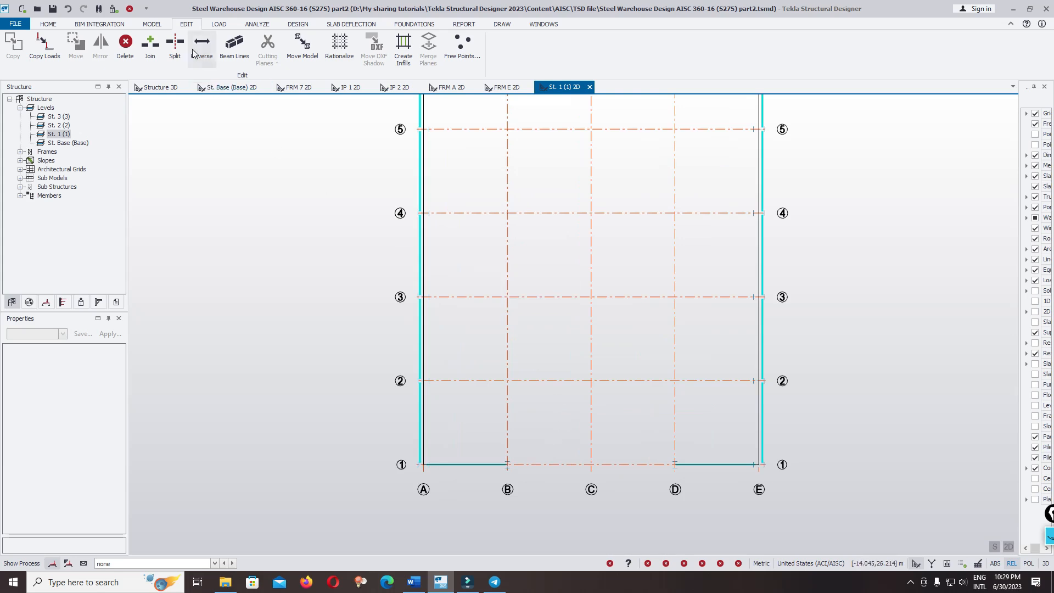
Step: Start a rolled steel column and set its section to H 200x200 from the Chinese H Sections
click(153, 26)
click(196, 50)
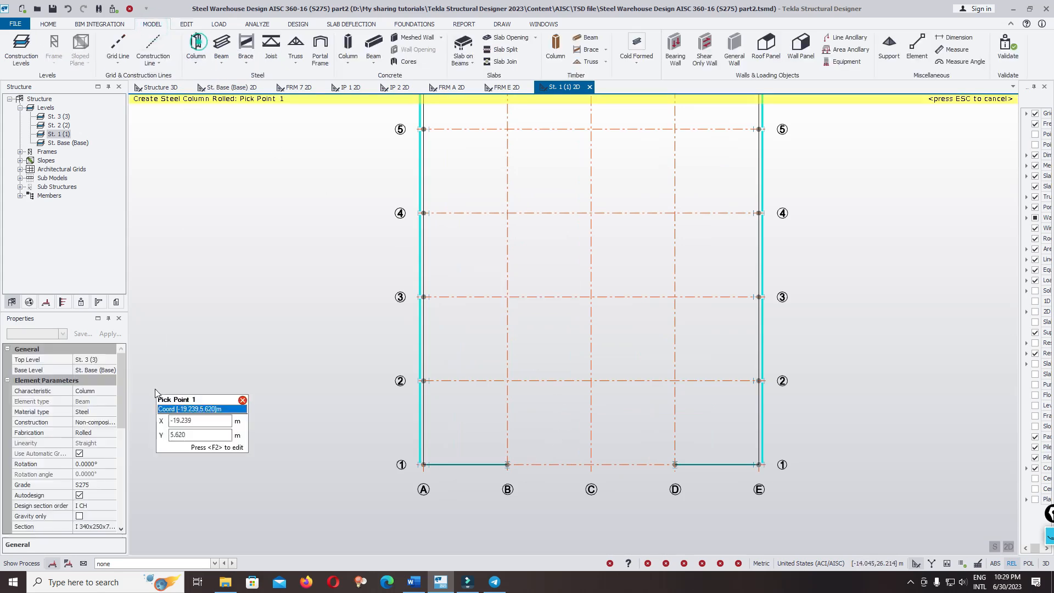
drag(120, 382, 116, 415)
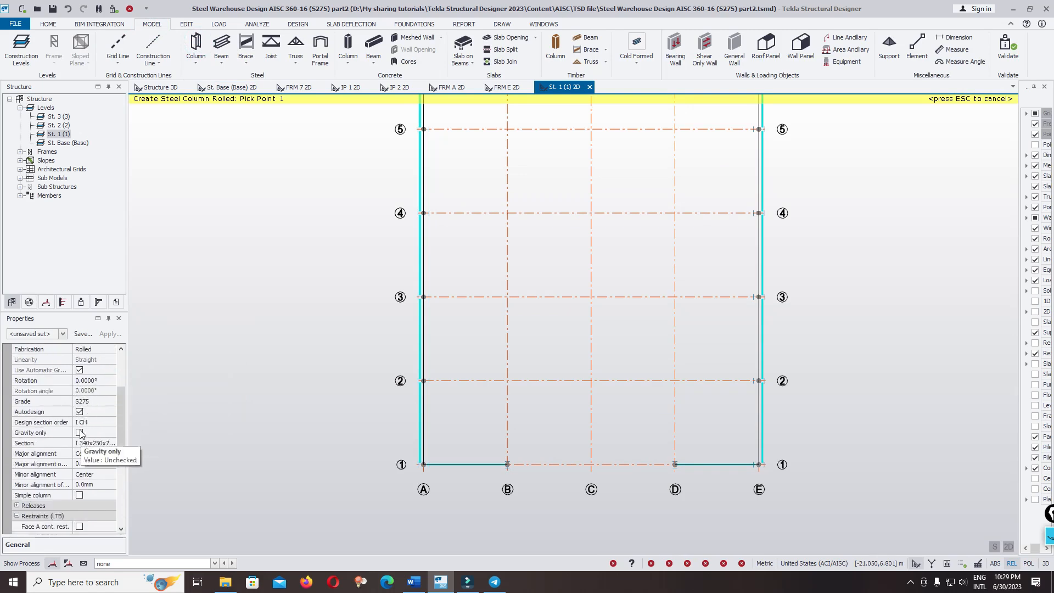
scroll(120, 430, down, 1)
click(110, 423)
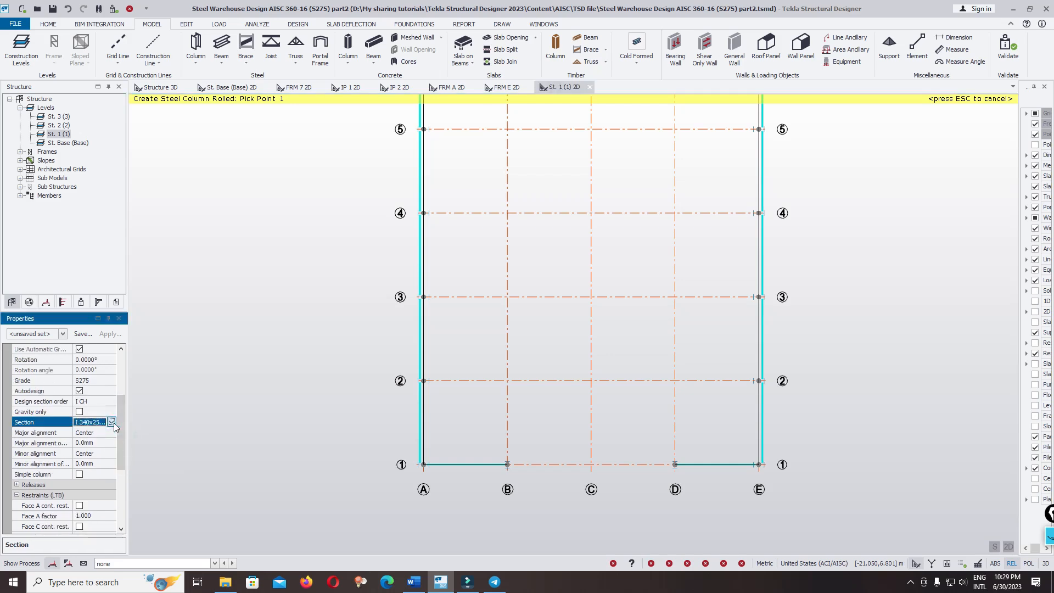
click(111, 421)
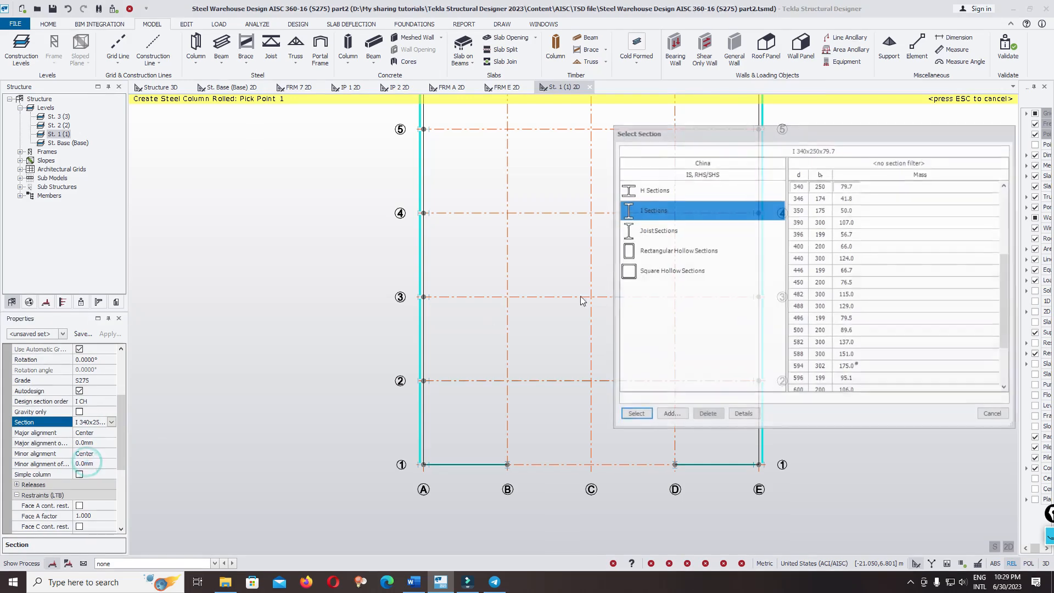
click(674, 189)
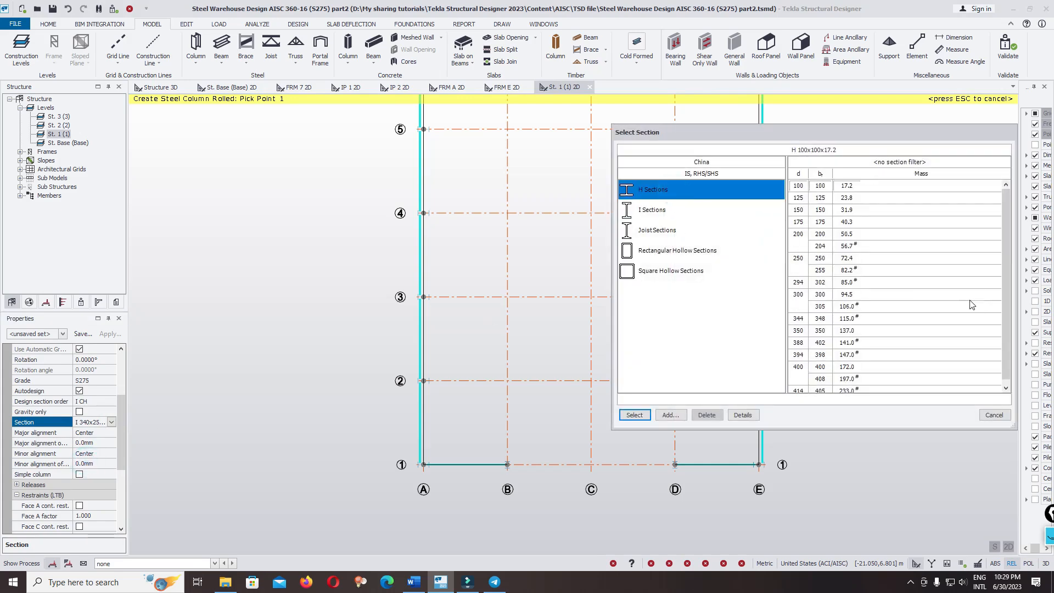
click(635, 415)
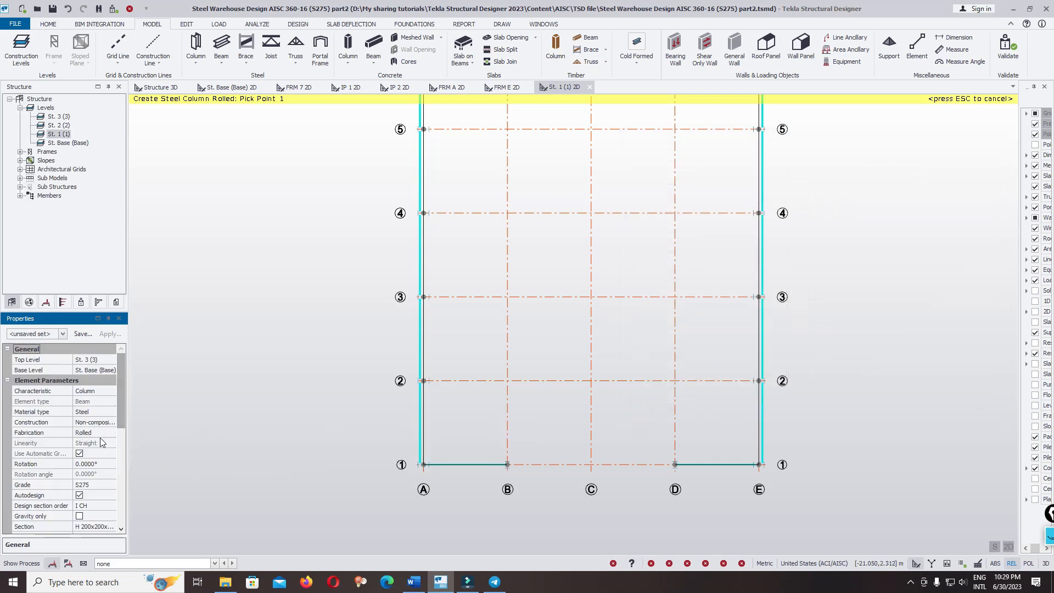
Step: Try to set the new column's design section order to H CH
drag(119, 405, 120, 446)
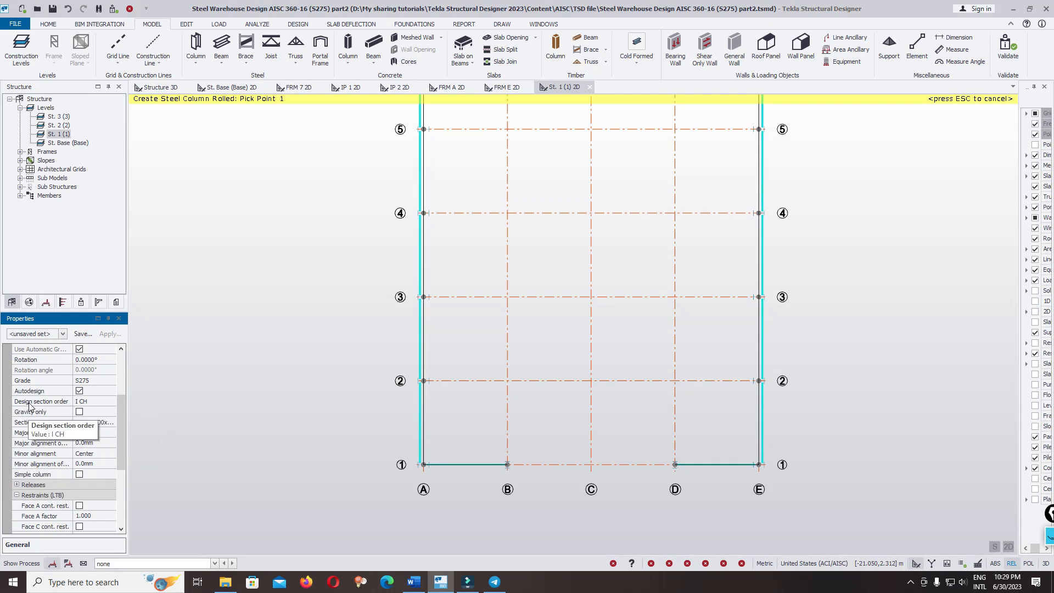
click(96, 403)
click(112, 402)
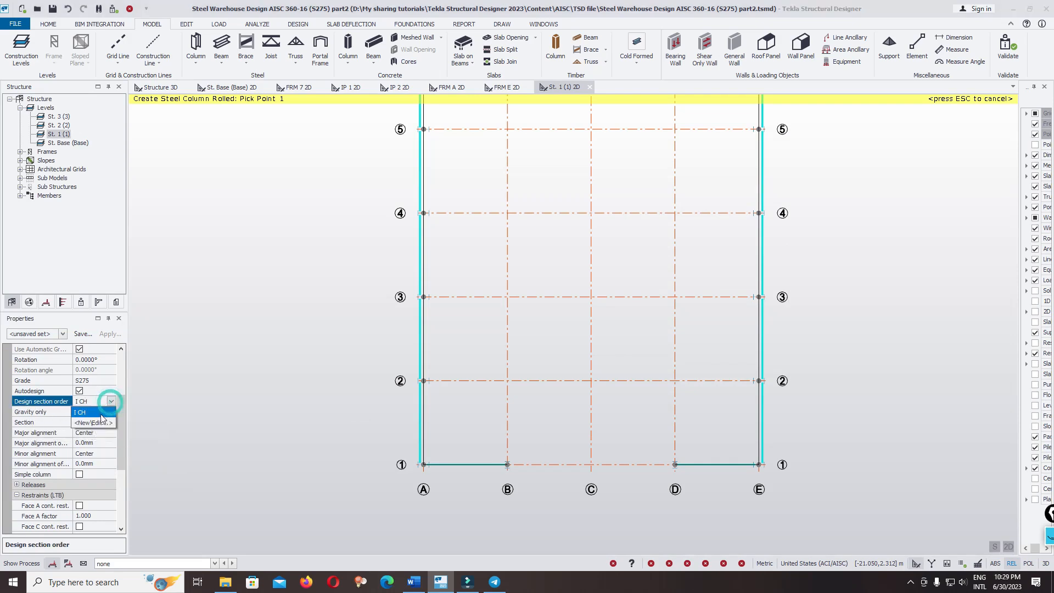
click(95, 427)
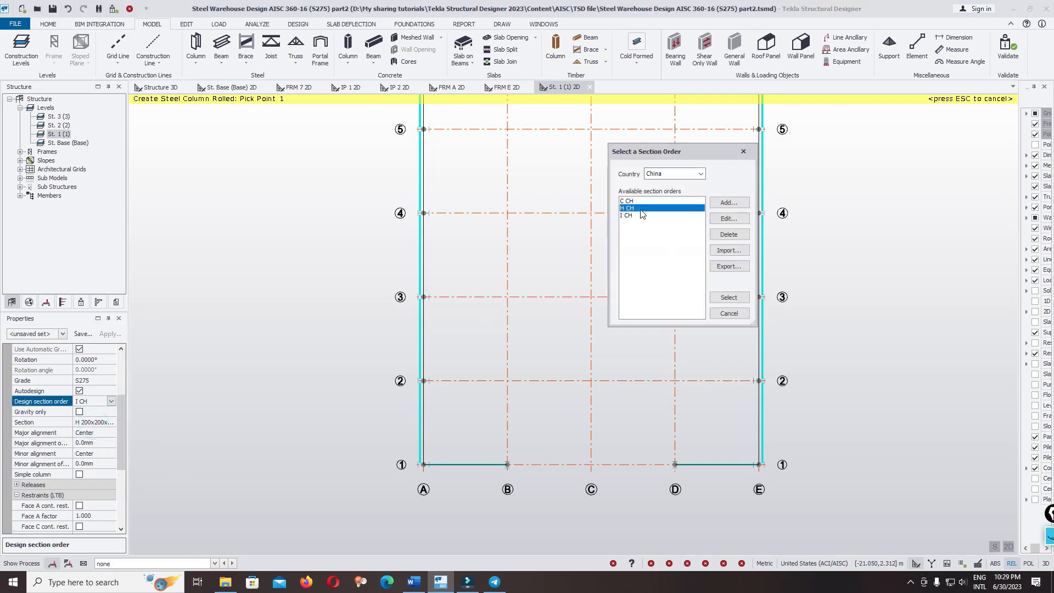
click(728, 297)
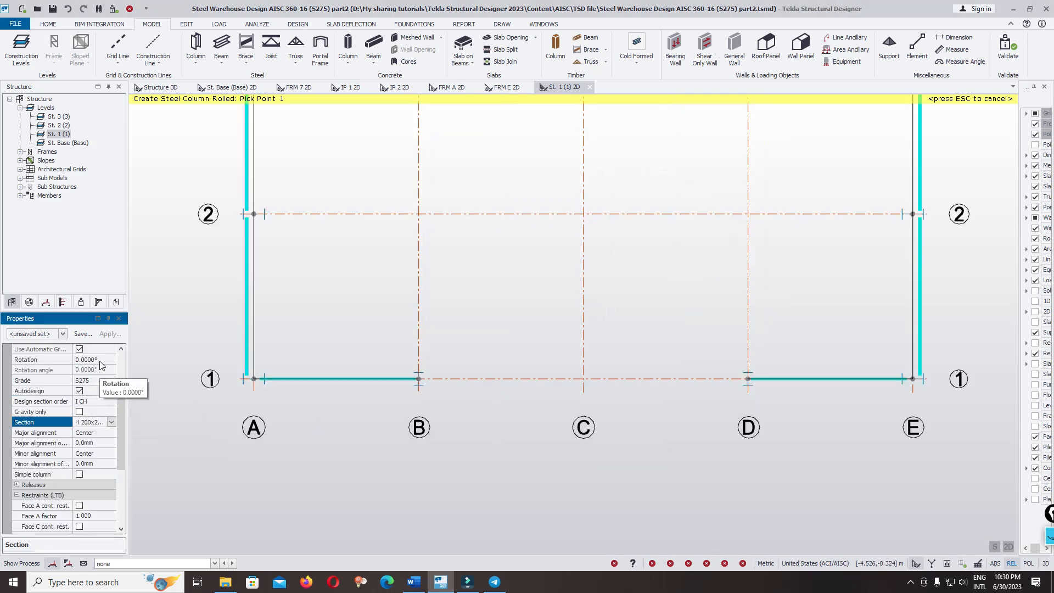
Step: Place steel columns rotated 90° at the intersections of grid lines B, C and D with 2, 3 and 4
click(99, 361)
click(111, 360)
click(89, 379)
scroll(463, 392, down, 6)
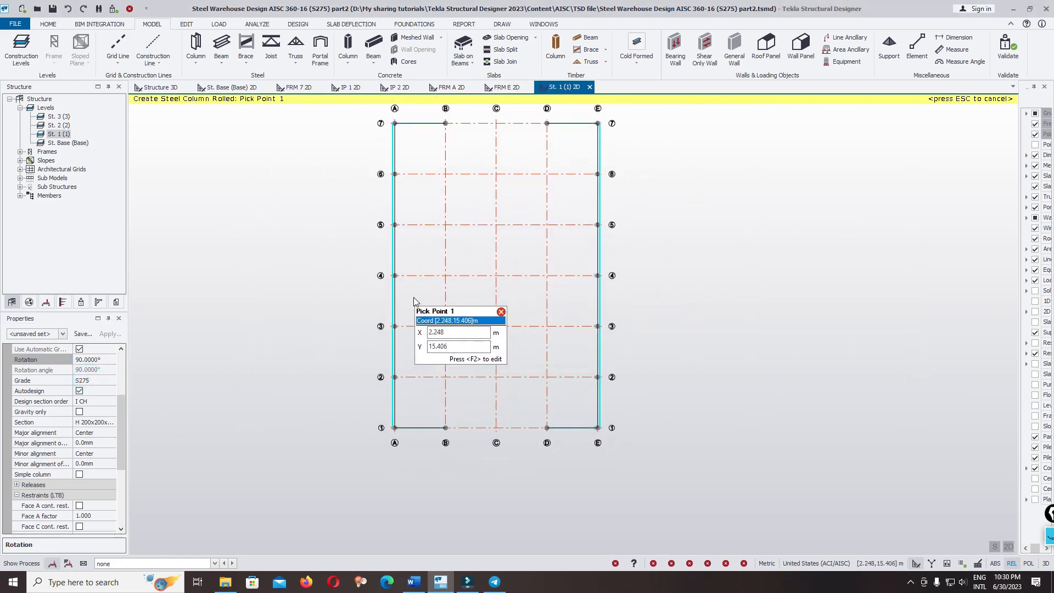
click(436, 280)
drag(459, 309, 585, 409)
scroll(516, 376, up, 3)
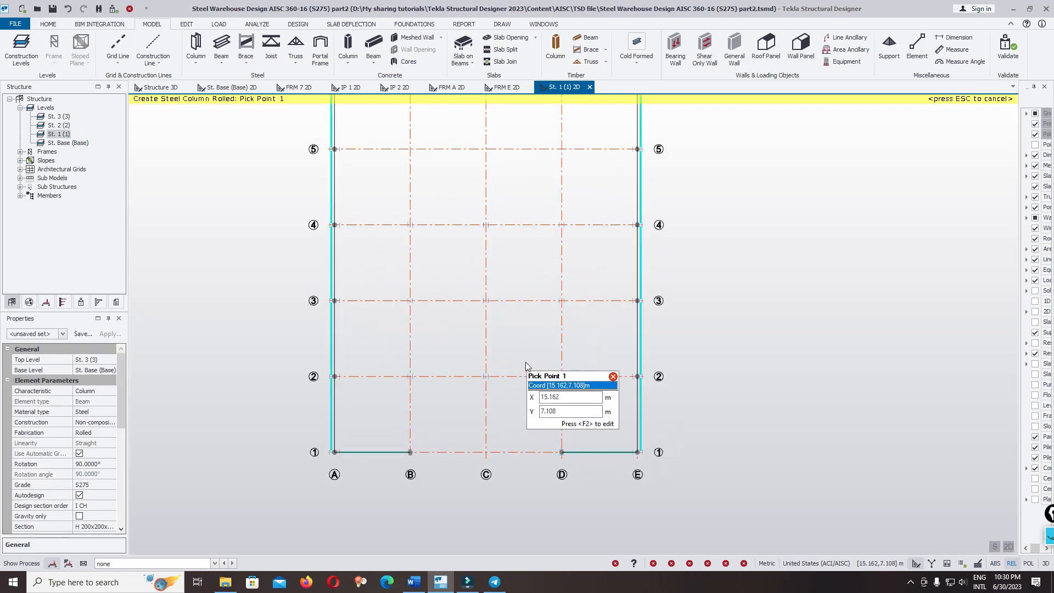
middle_drag(522, 347, 553, 333)
key(Escape)
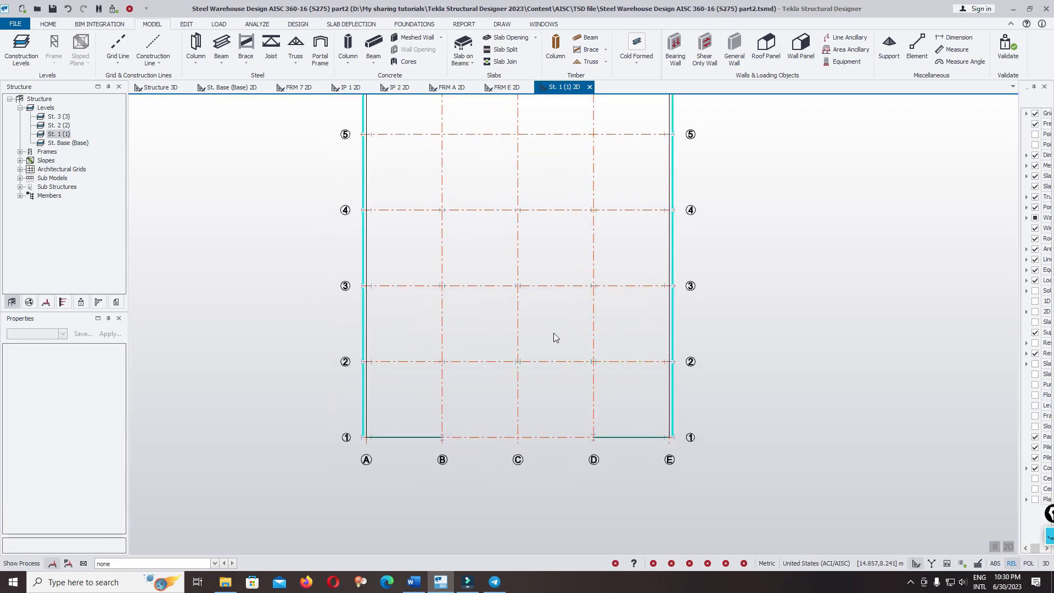
Step: Start a rolled non-composite steel beam on level St. 1 and review its element parameters
scroll(456, 236, up, 5)
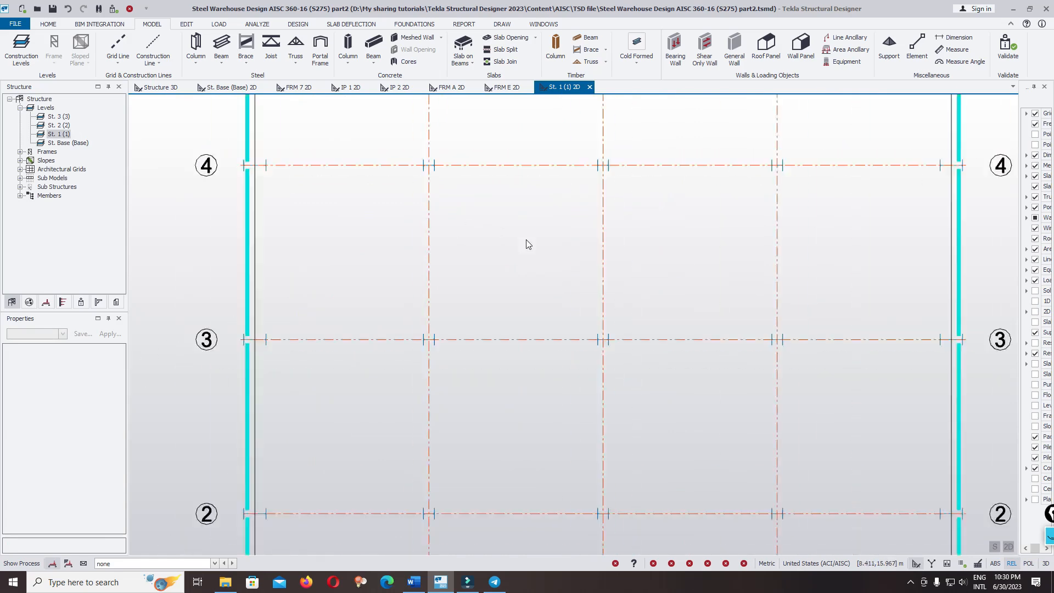
click(223, 47)
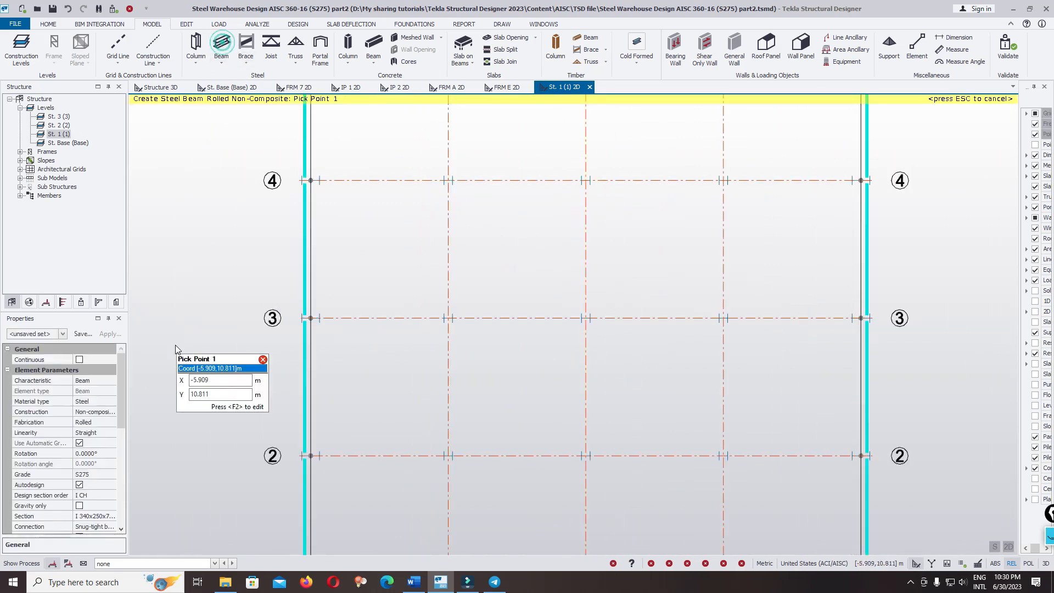
drag(120, 384, 122, 403)
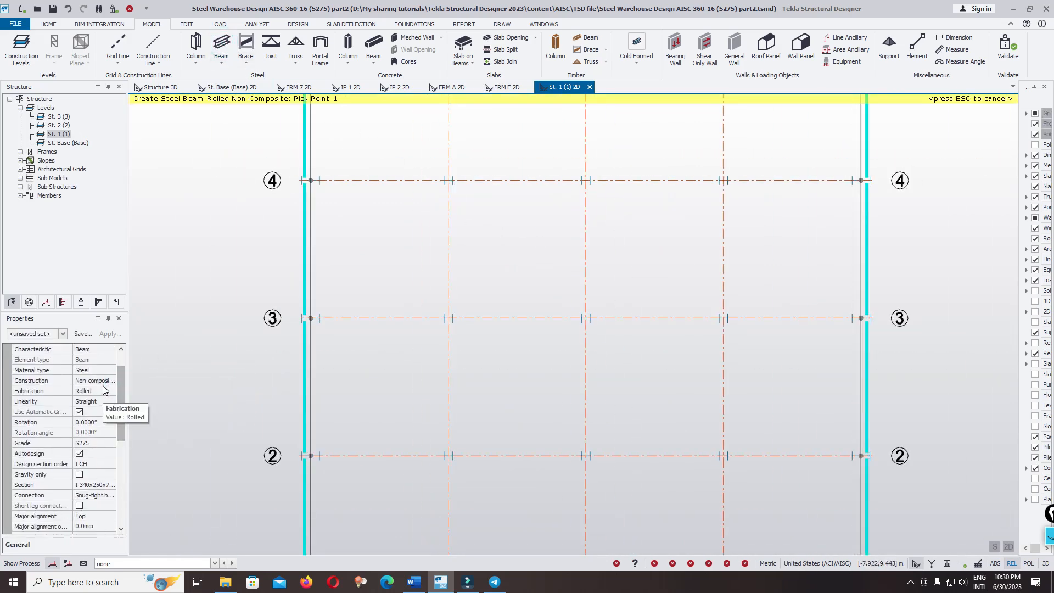
scroll(406, 280, down, 3)
scroll(347, 225, up, 4)
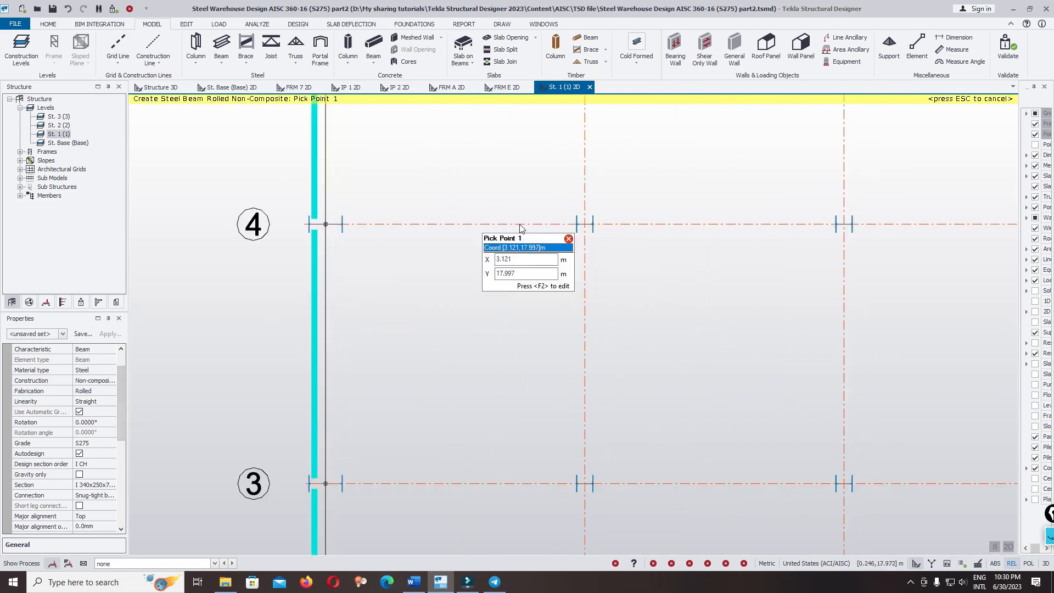
scroll(324, 225, down, 3)
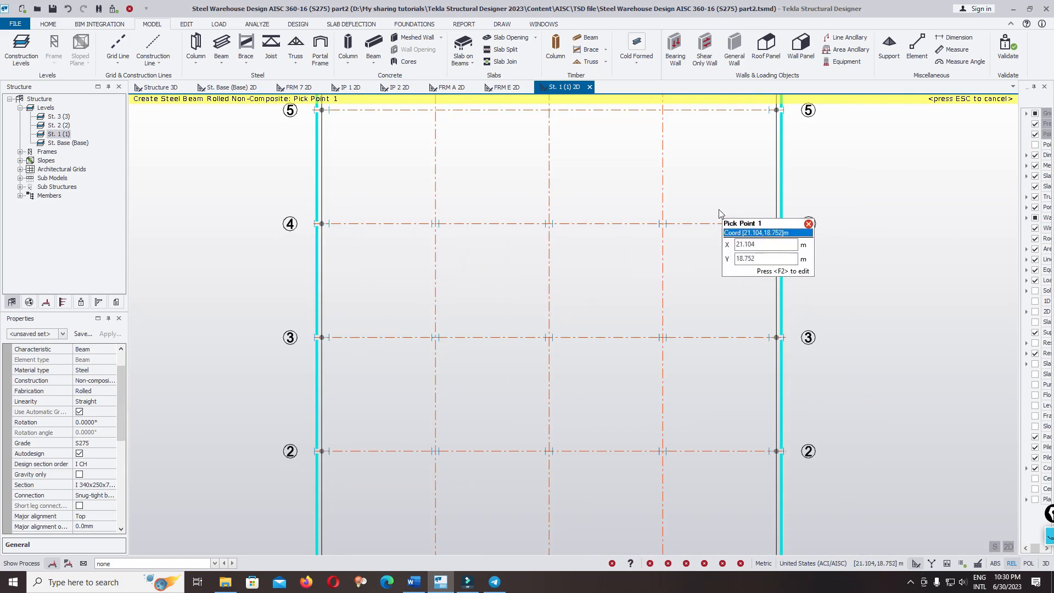
scroll(631, 220, down, 2)
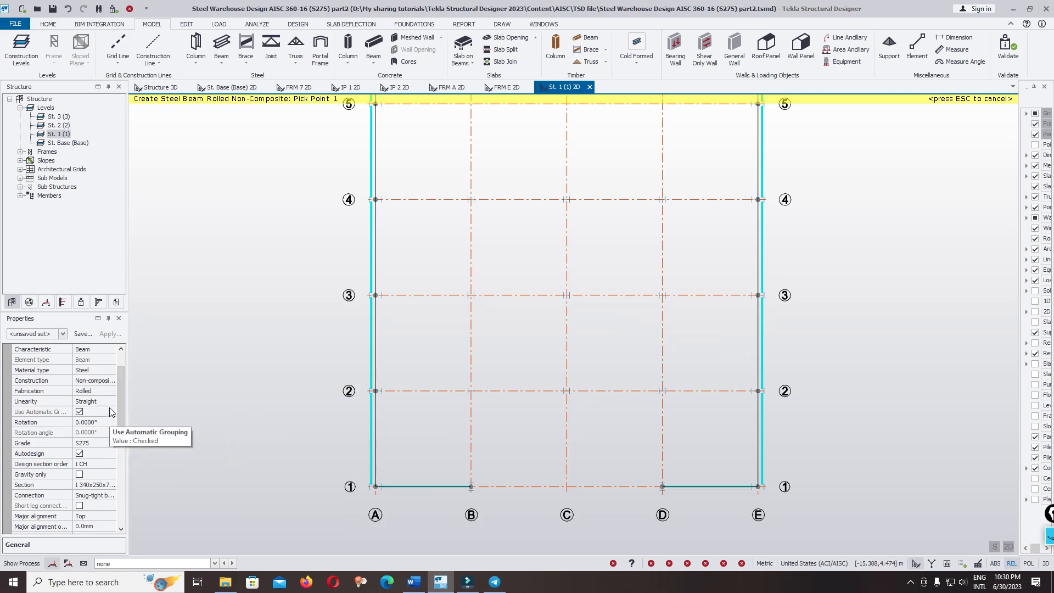
mouse_move(120, 404)
mouse_down()
mouse_move(116, 384)
mouse_move(115, 414)
mouse_up()
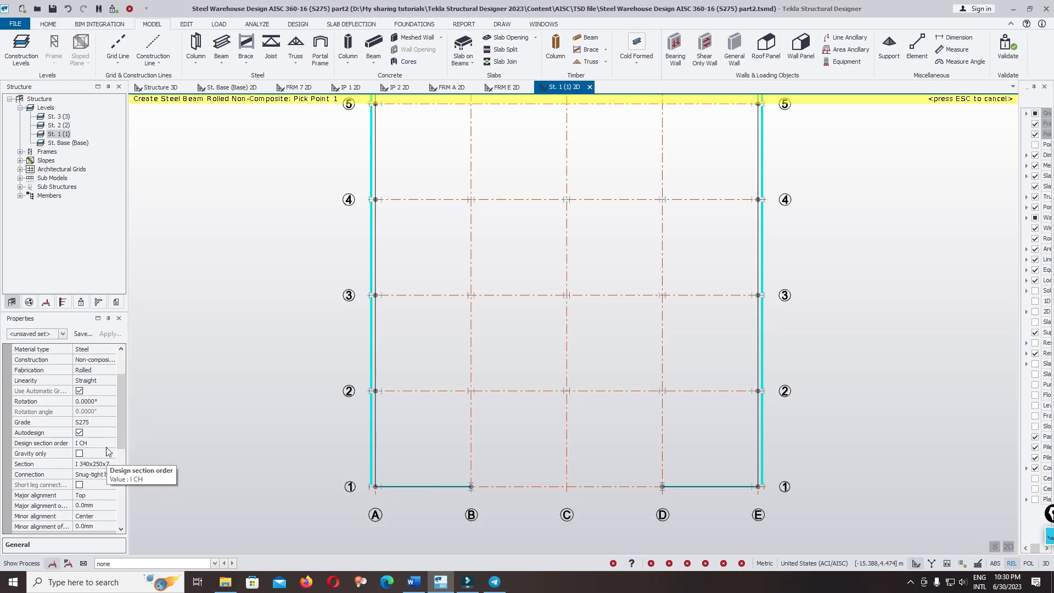
click(79, 453)
click(79, 444)
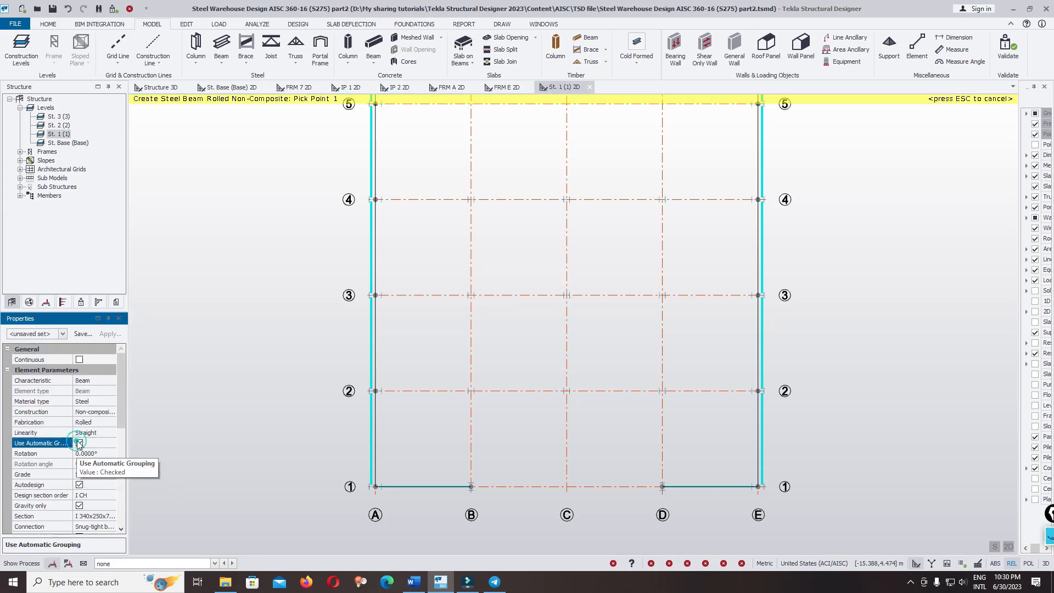
drag(123, 410, 121, 432)
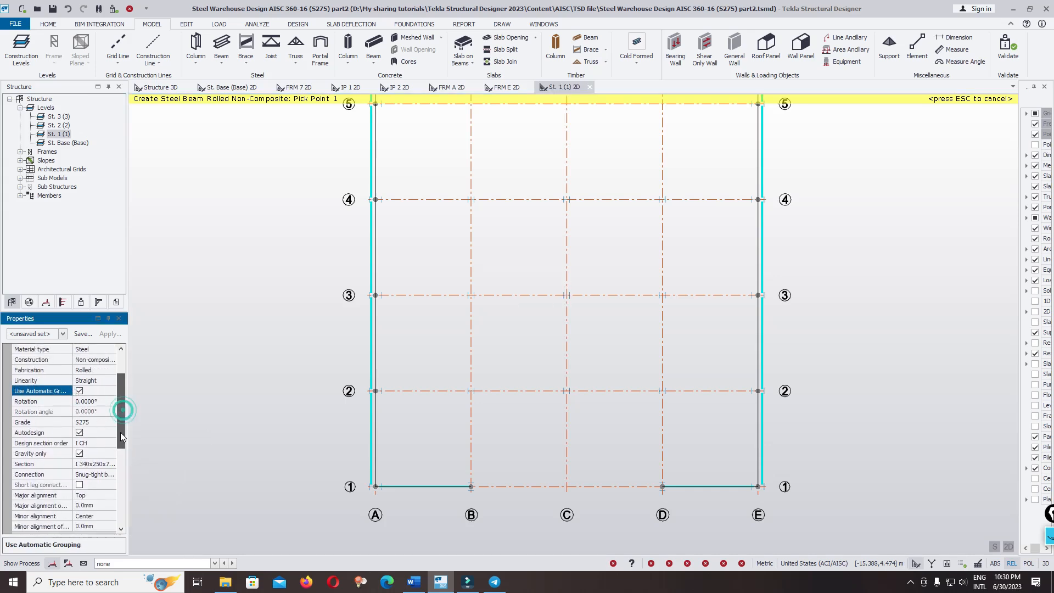
click(80, 454)
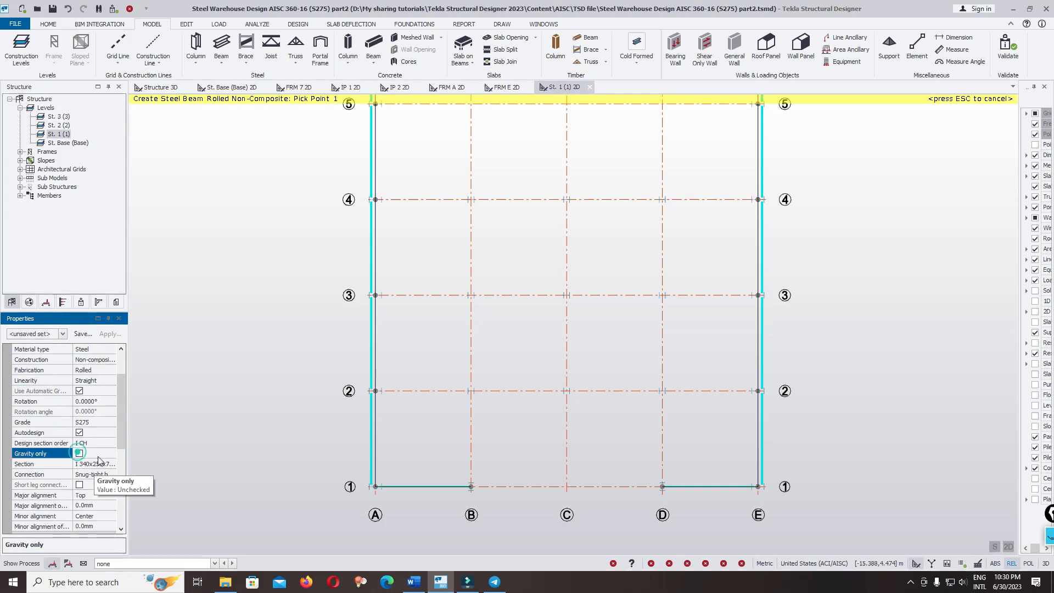
Step: Create steel beams along grid lines 4, 3 and 2 from A to E, and along grid line 1 between B and D
drag(120, 429, 114, 461)
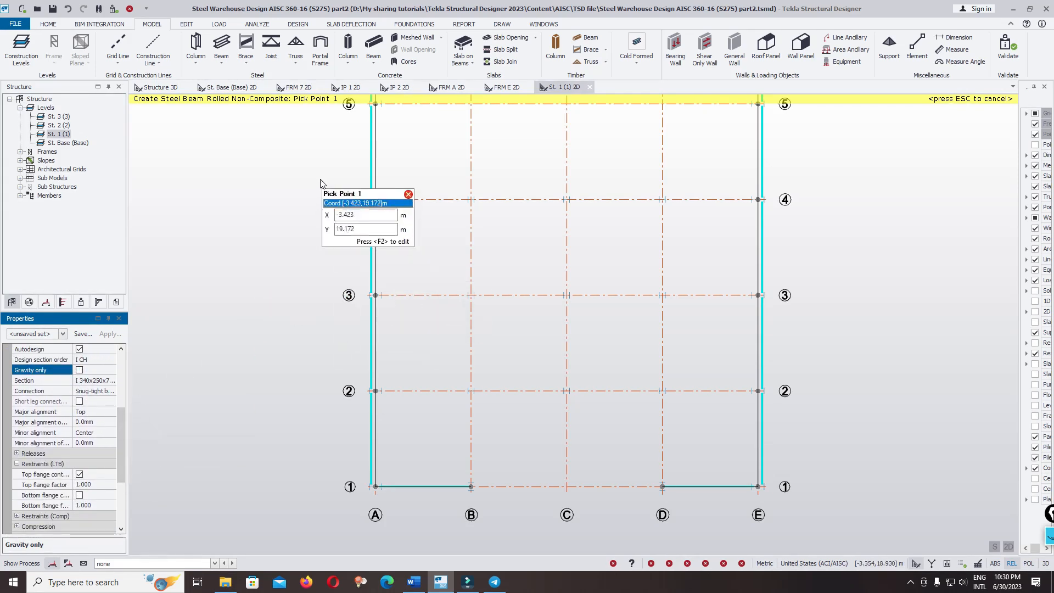
drag(320, 176, 515, 238)
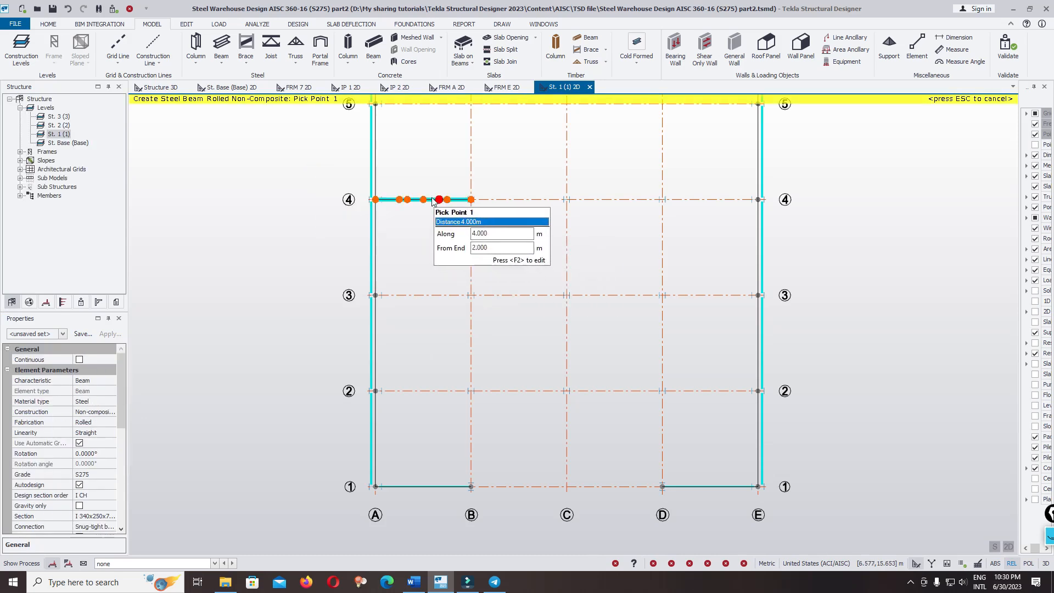
drag(438, 185, 782, 226)
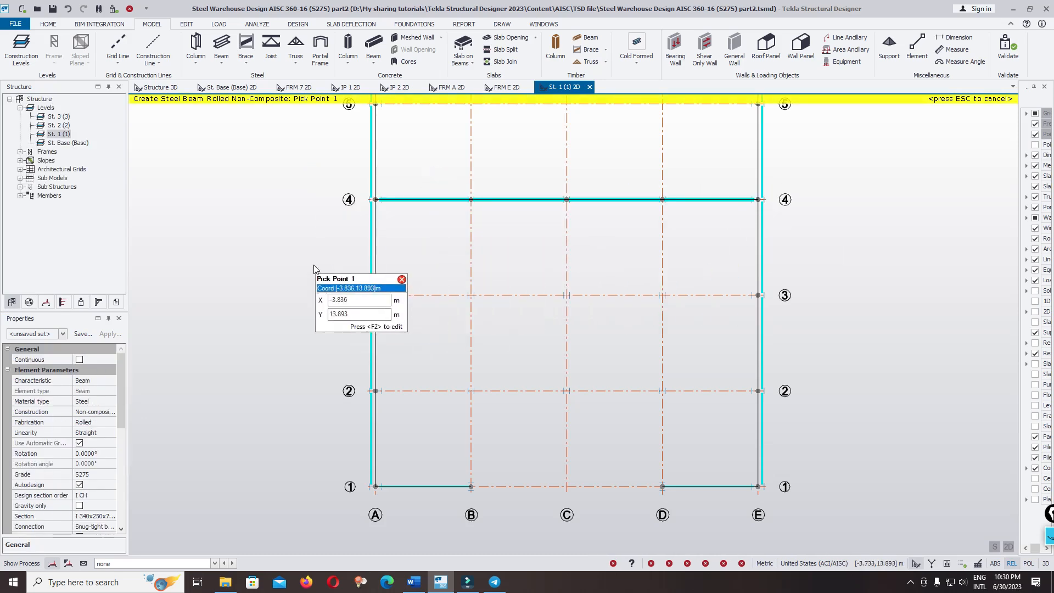
drag(313, 264, 790, 336)
drag(309, 360, 797, 427)
drag(461, 467, 694, 509)
Step: Create steel beams along grid lines B and D from 4 to 1, and along grid line C from 4 to 2
drag(436, 172, 522, 502)
drag(525, 162, 606, 514)
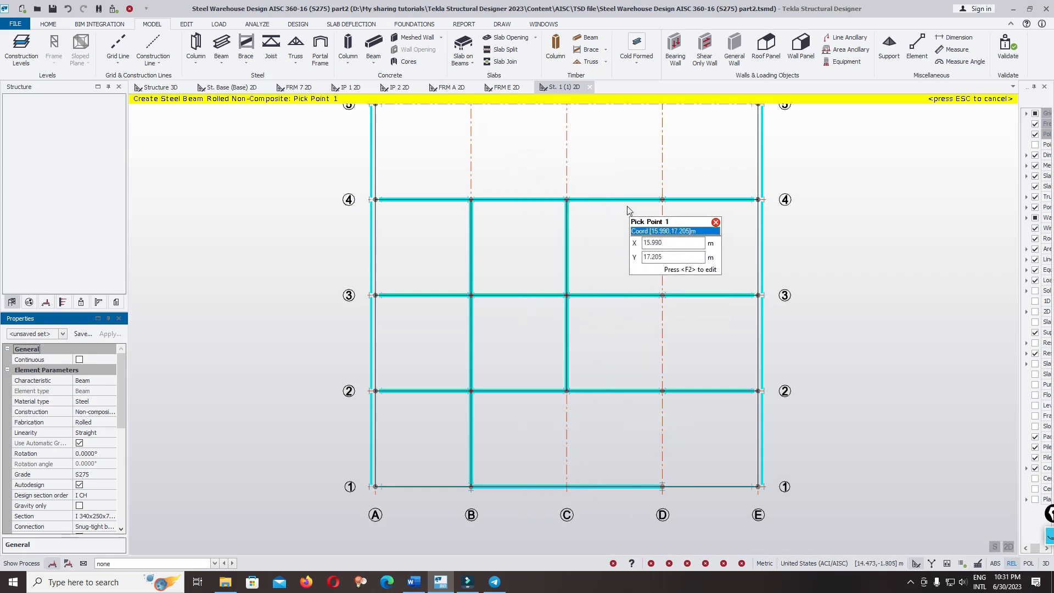
drag(623, 169, 708, 503)
scroll(583, 498, up, 5)
middle_drag(607, 413, 631, 312)
scroll(629, 312, up, 3)
scroll(677, 353, down, 4)
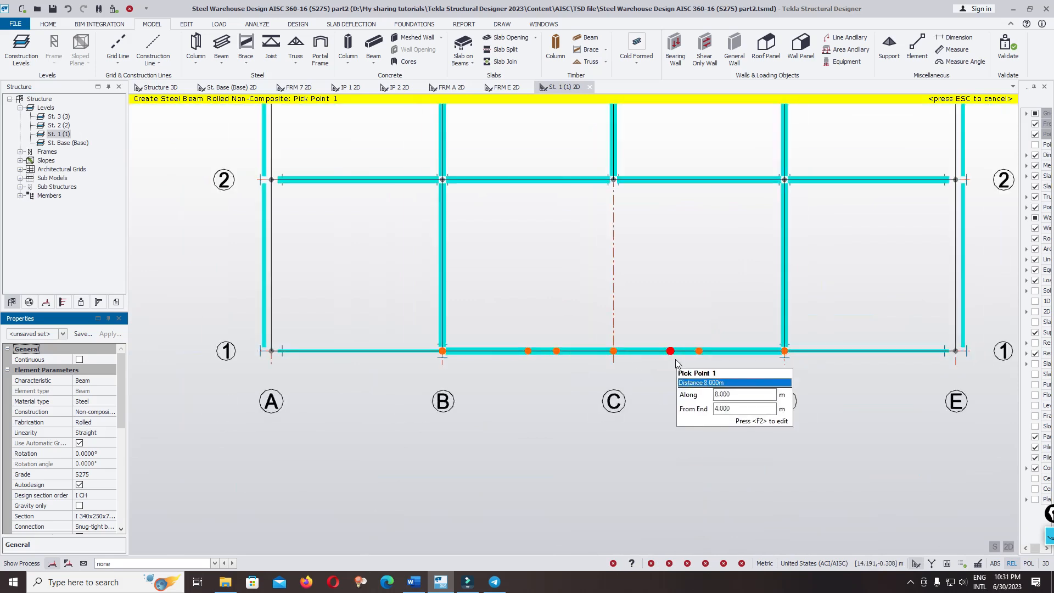
key(Escape)
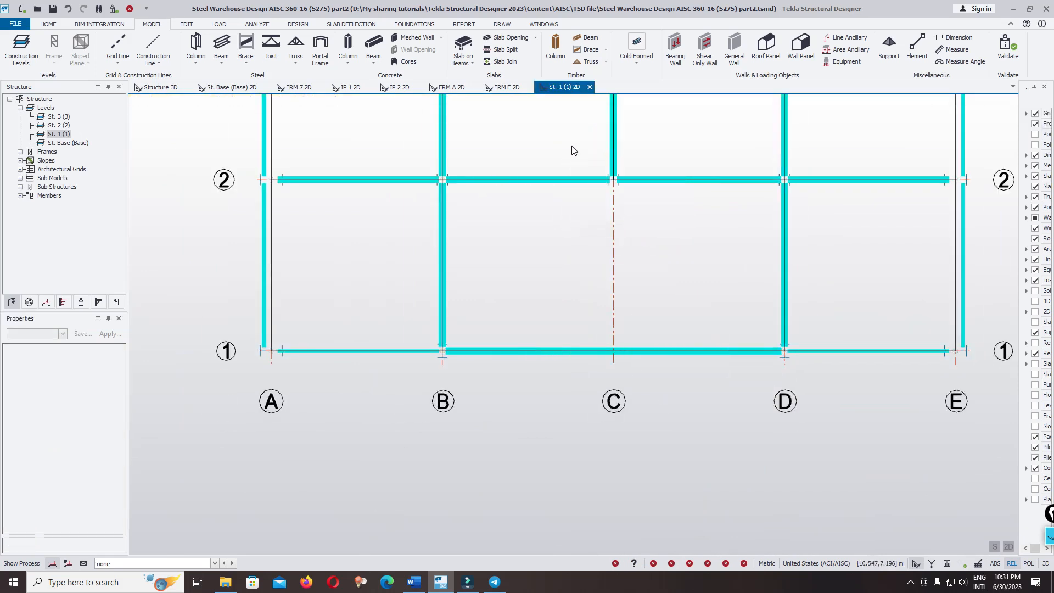
Step: Copy the steel column at grid intersection C/2, including its support and base plate, to intersection C/1
drag(570, 145, 643, 222)
right_click(643, 221)
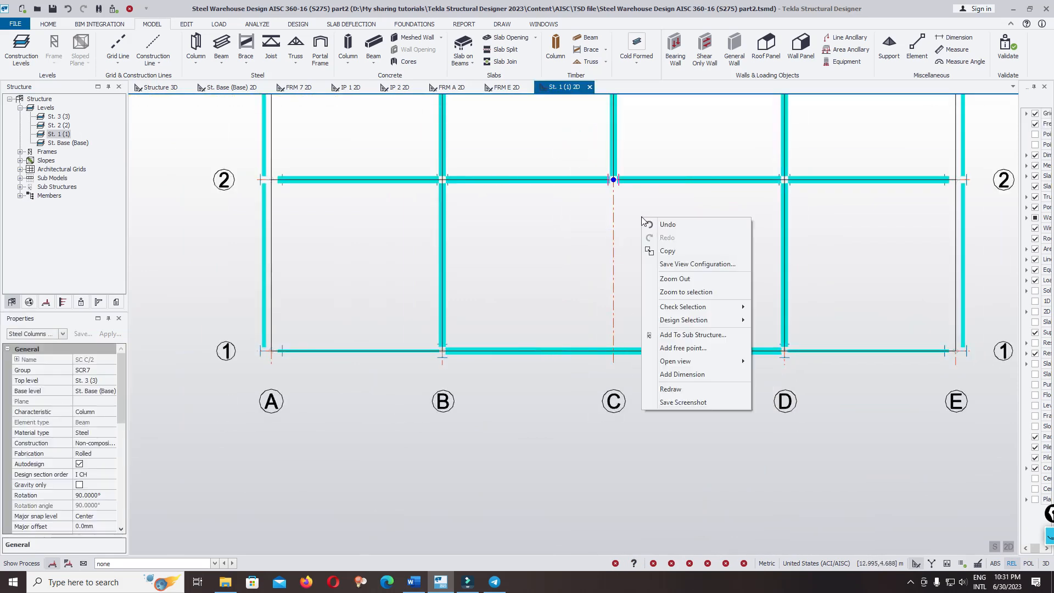
click(656, 251)
click(613, 180)
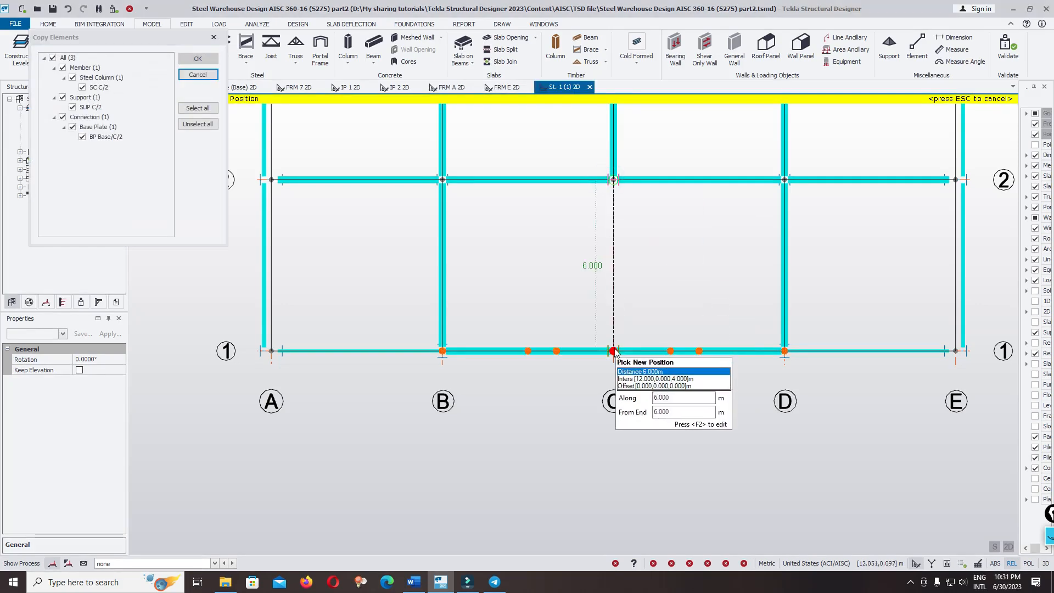
click(613, 350)
key(Escape)
key(Escape)
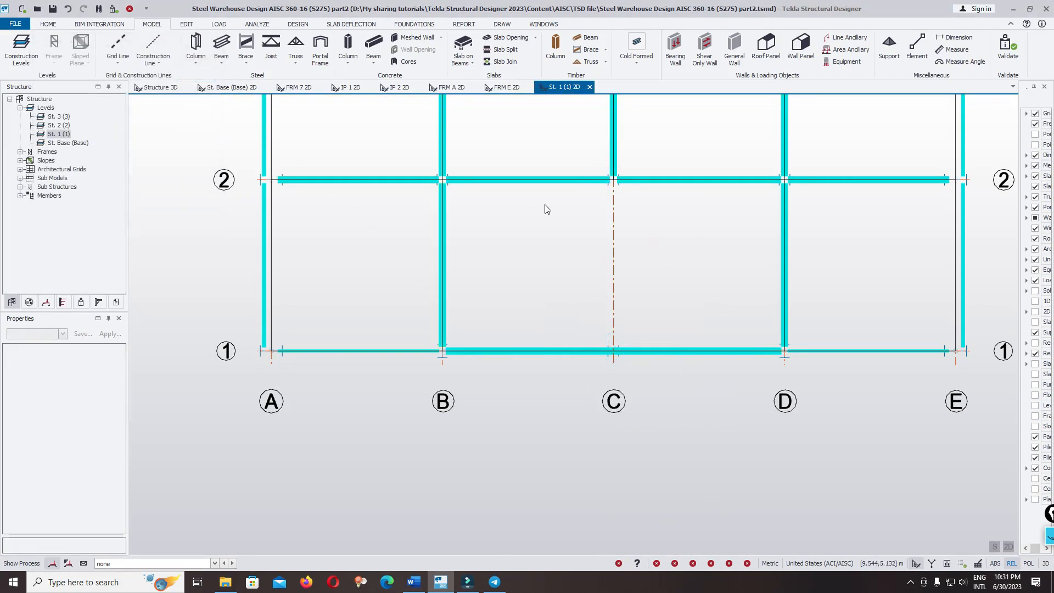
Step: Copy the grid line C steel beam between 2 and 3 into the span between 2 and 1, and save the model
scroll(607, 317, down, 3)
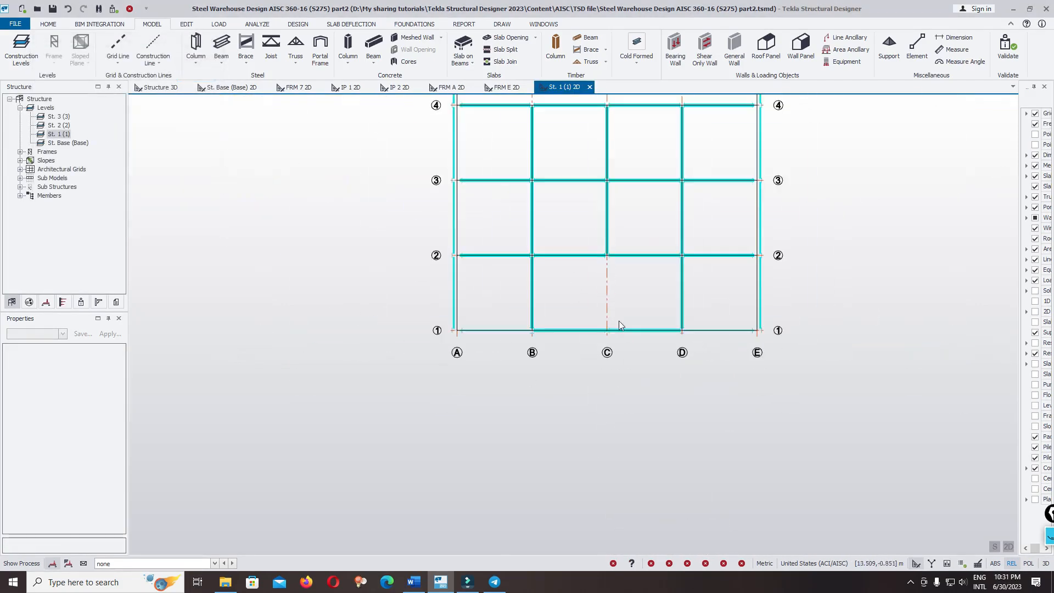
right_click(621, 214)
click(636, 247)
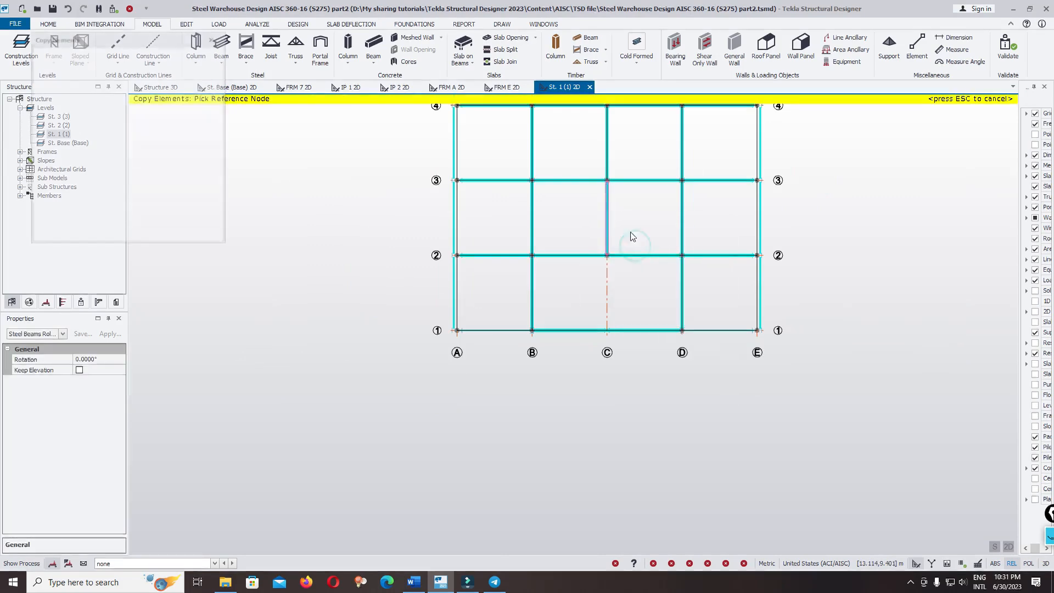
click(607, 180)
click(600, 263)
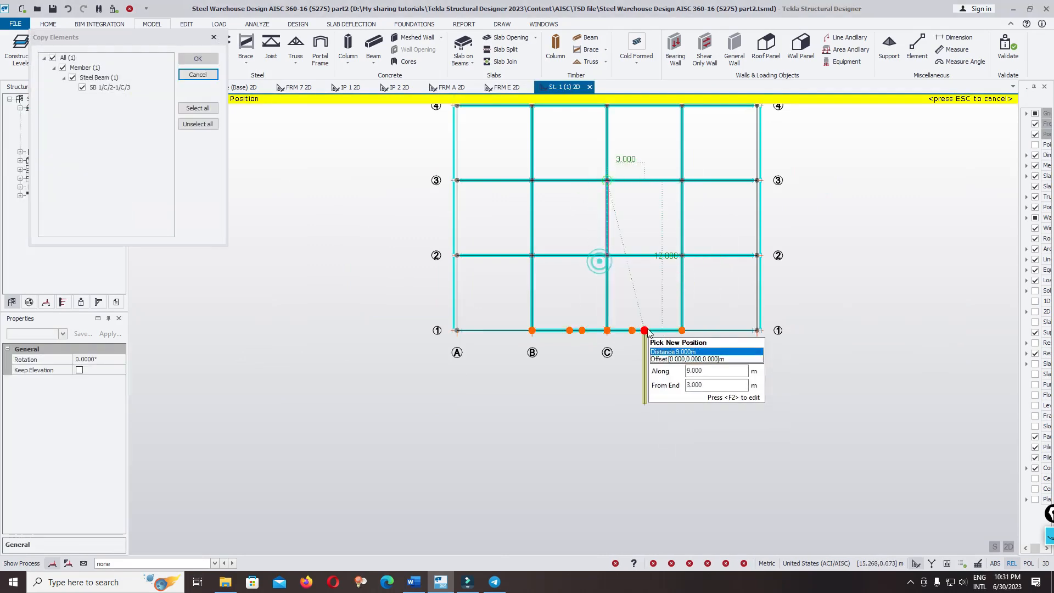
key(Escape)
key(Escape)
middle_drag(654, 308, 653, 368)
key(ctrl+s)
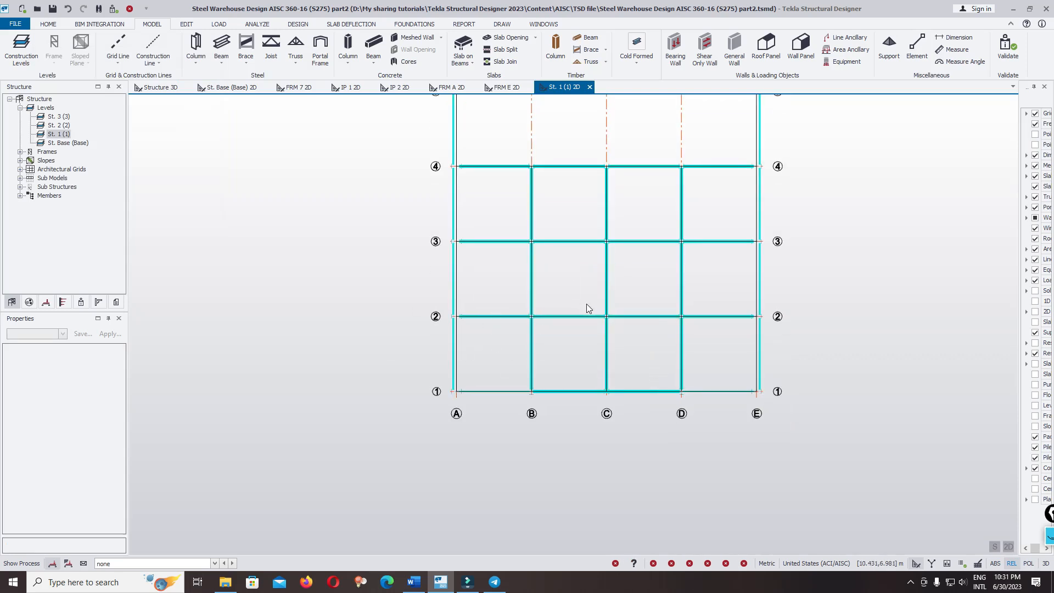
middle_drag(551, 272, 571, 247)
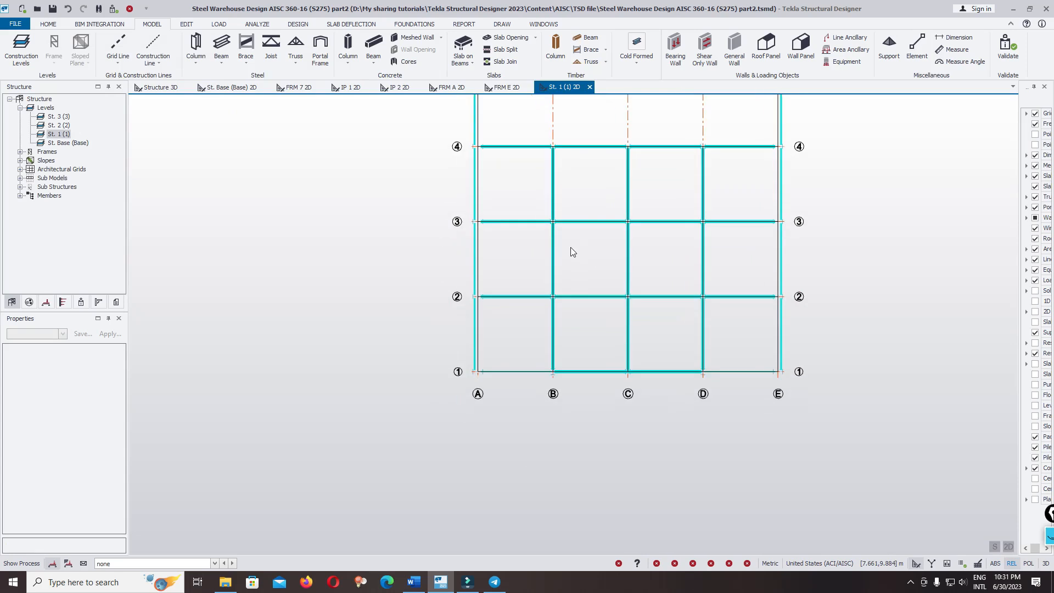
click(216, 45)
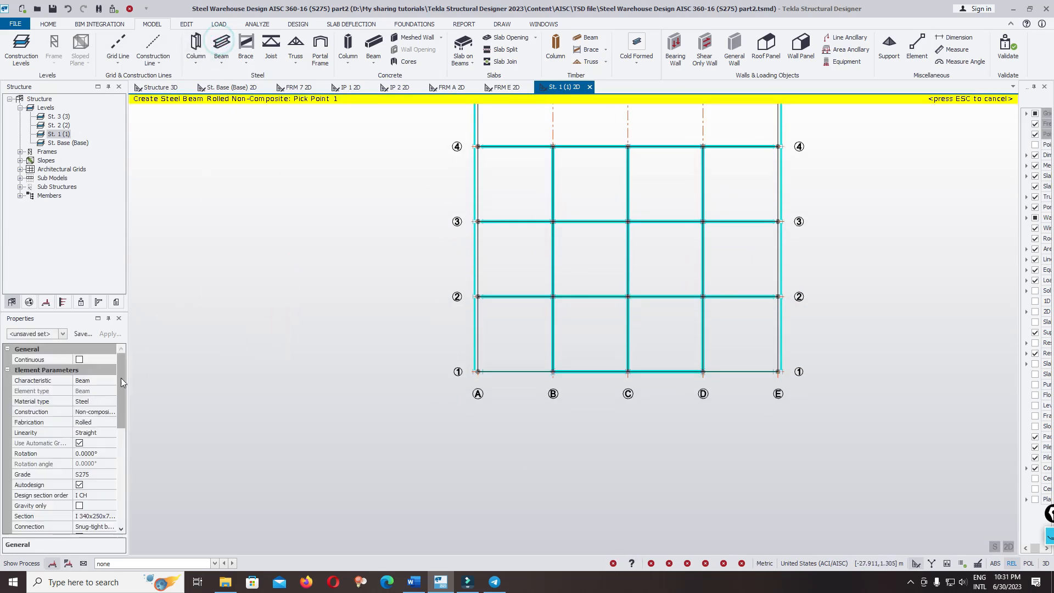
click(111, 413)
click(111, 412)
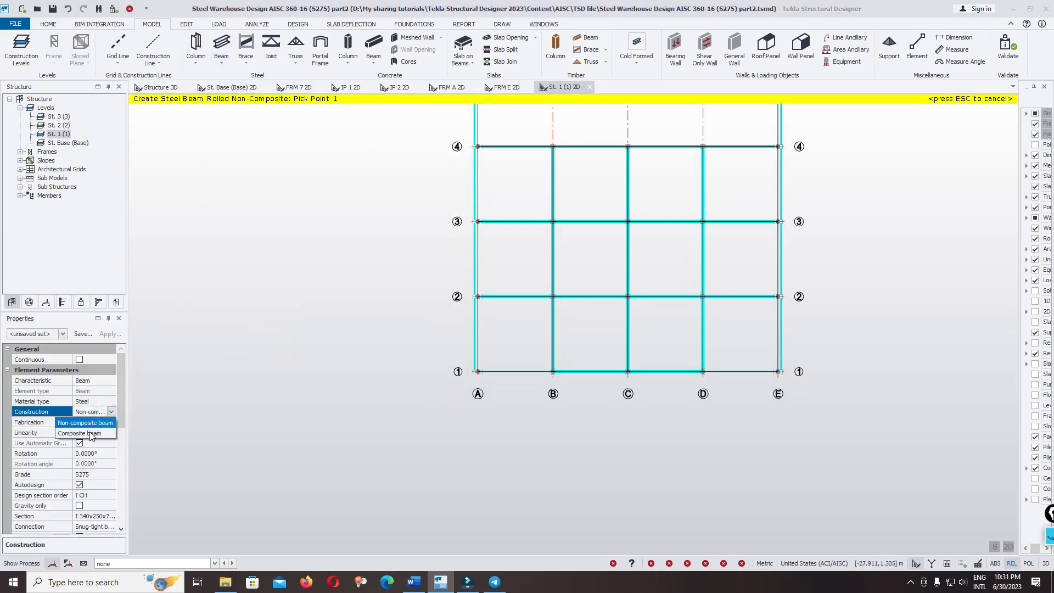
click(90, 433)
drag(120, 403, 111, 444)
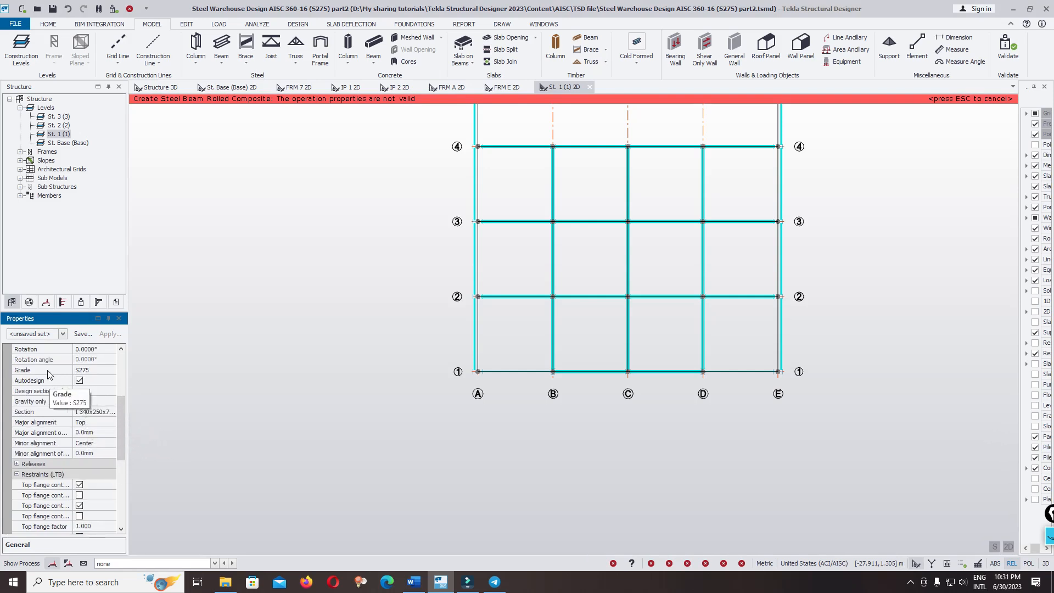
drag(123, 417, 123, 419)
scroll(124, 420, down, 4)
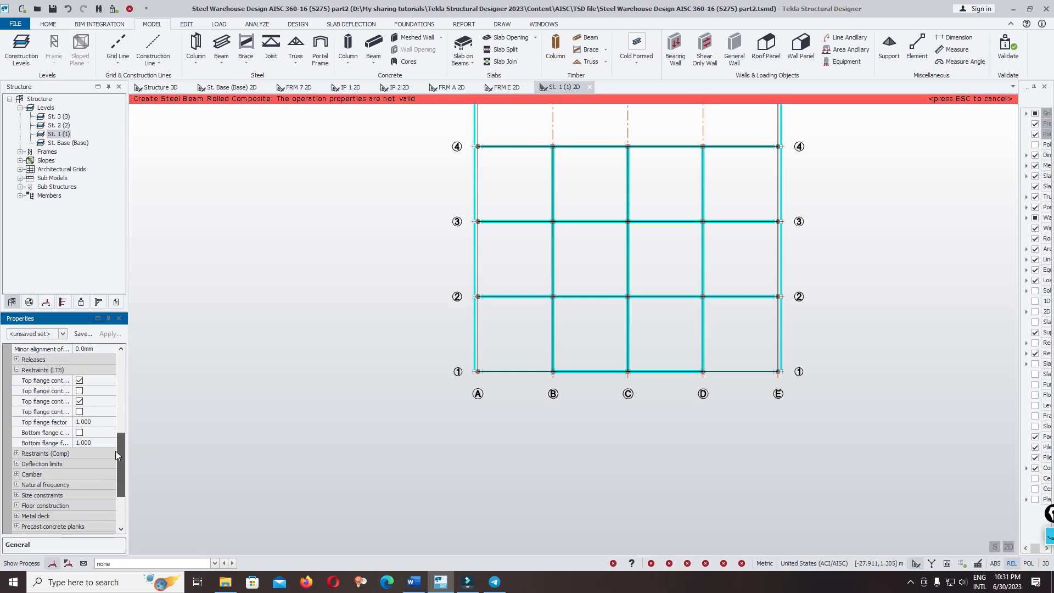
scroll(113, 434, up, 5)
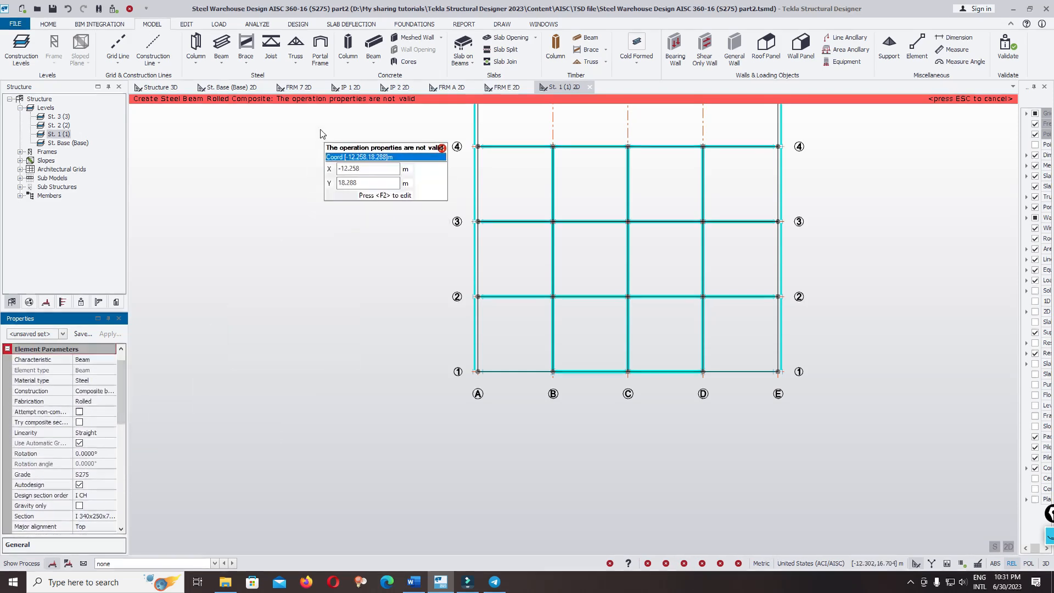
Step: Start Create Infills with composite construction, defining 3 beams per bay by number in the perpendicular direction
click(187, 25)
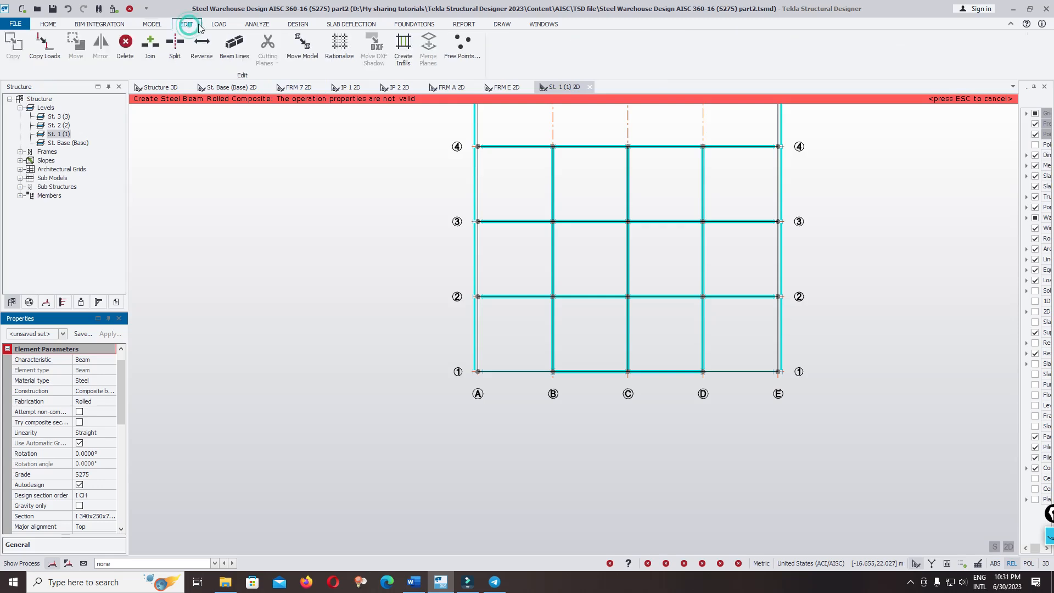
click(401, 45)
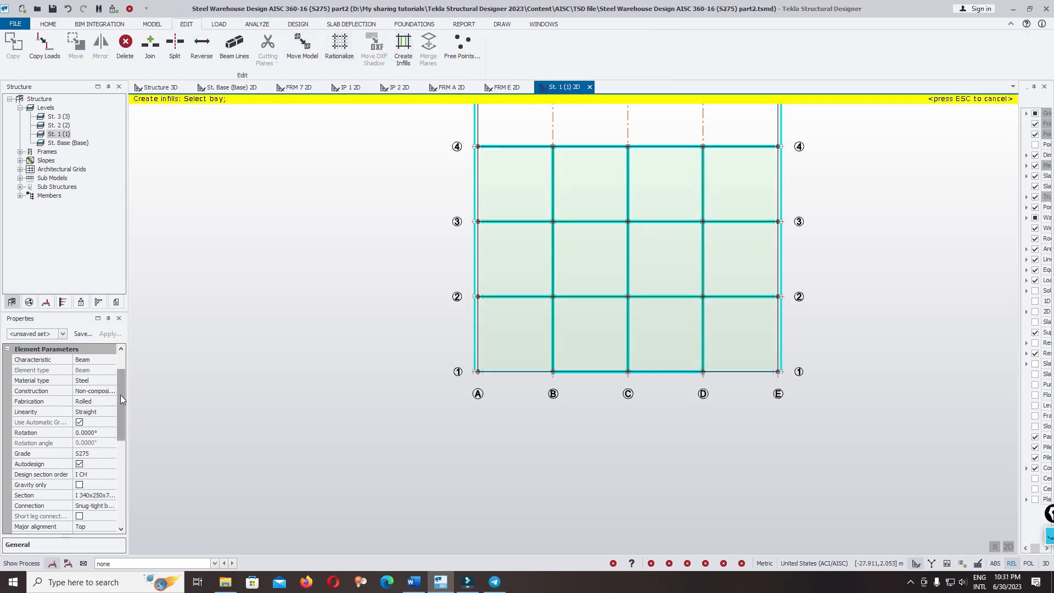
mouse_move(120, 394)
mouse_down()
mouse_move(120, 460)
mouse_move(129, 380)
mouse_up()
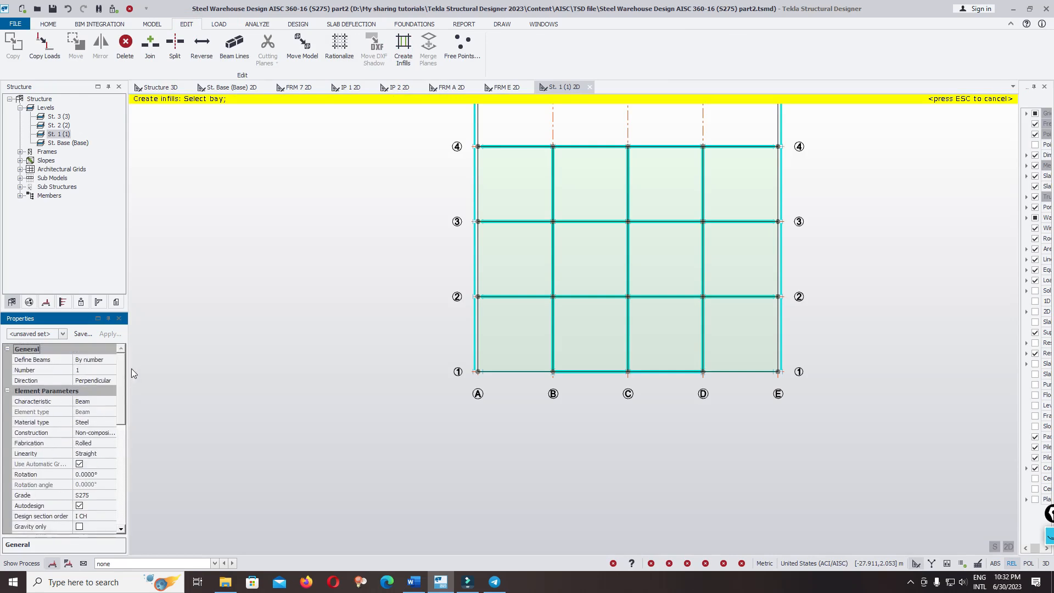
click(110, 439)
click(112, 433)
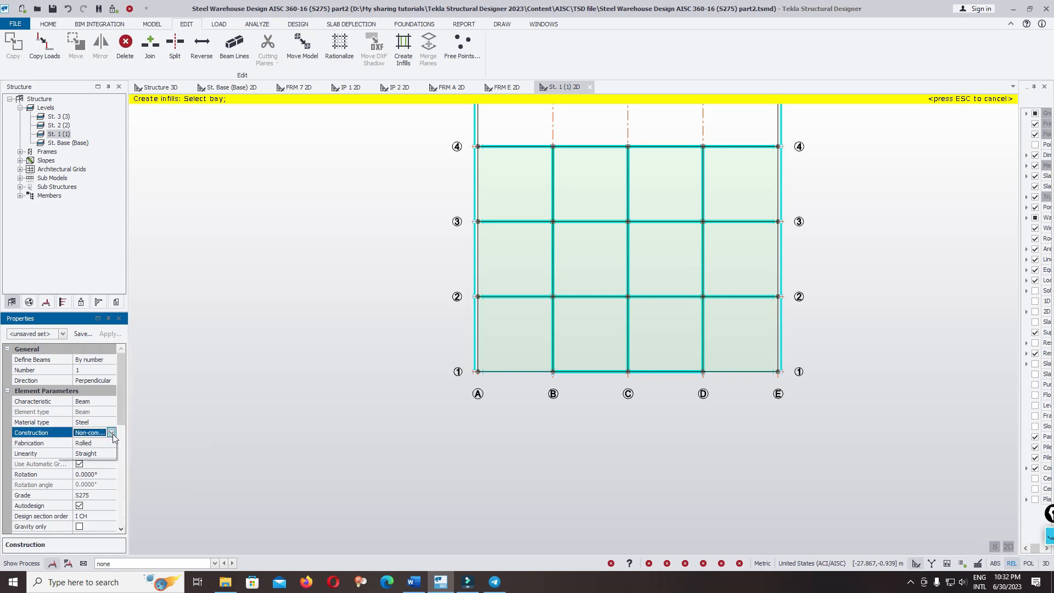
click(94, 454)
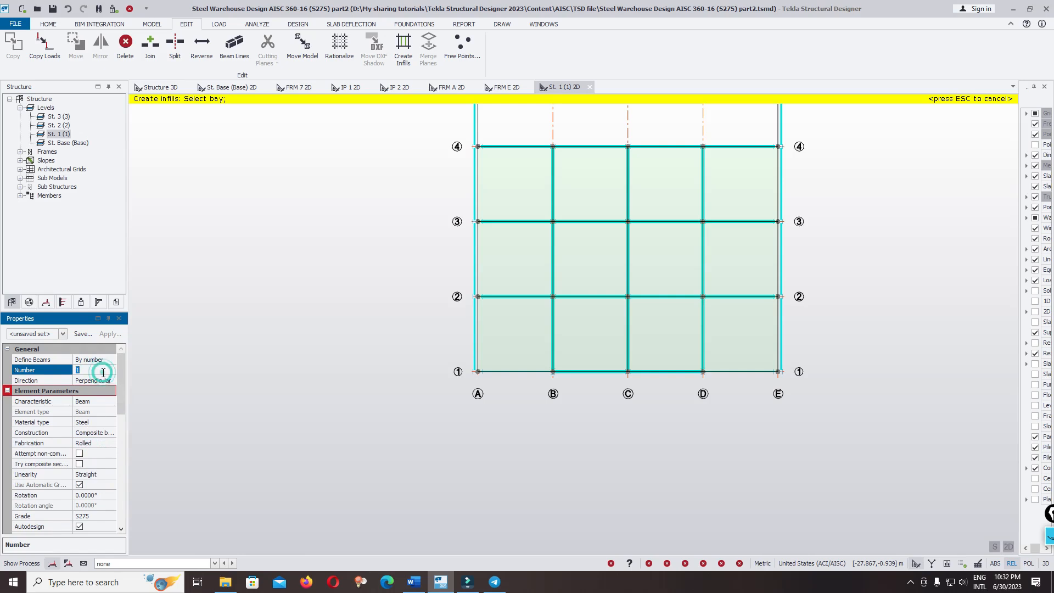
text(3)
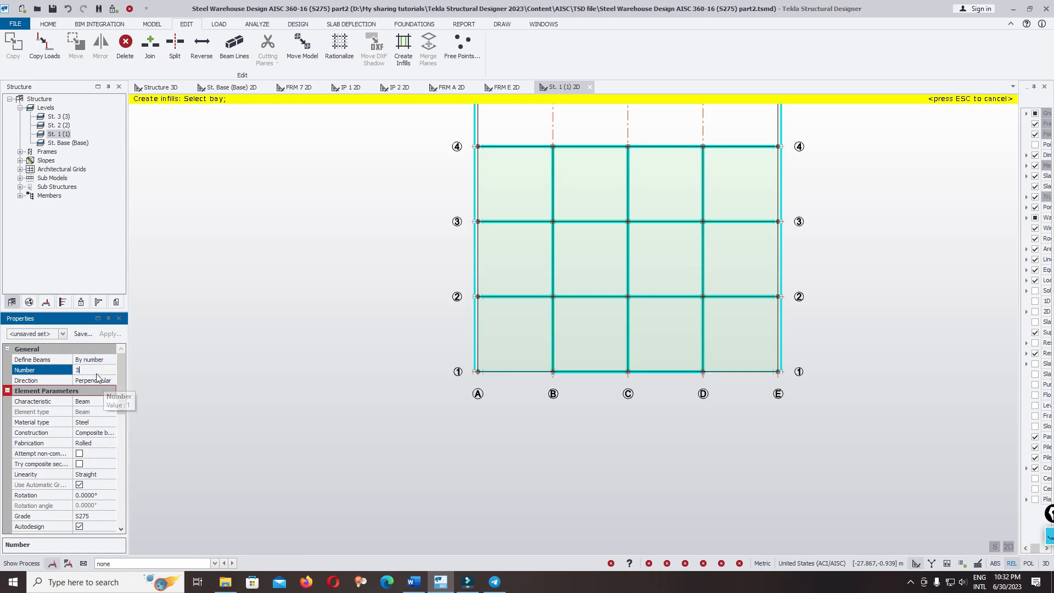
drag(117, 400, 116, 443)
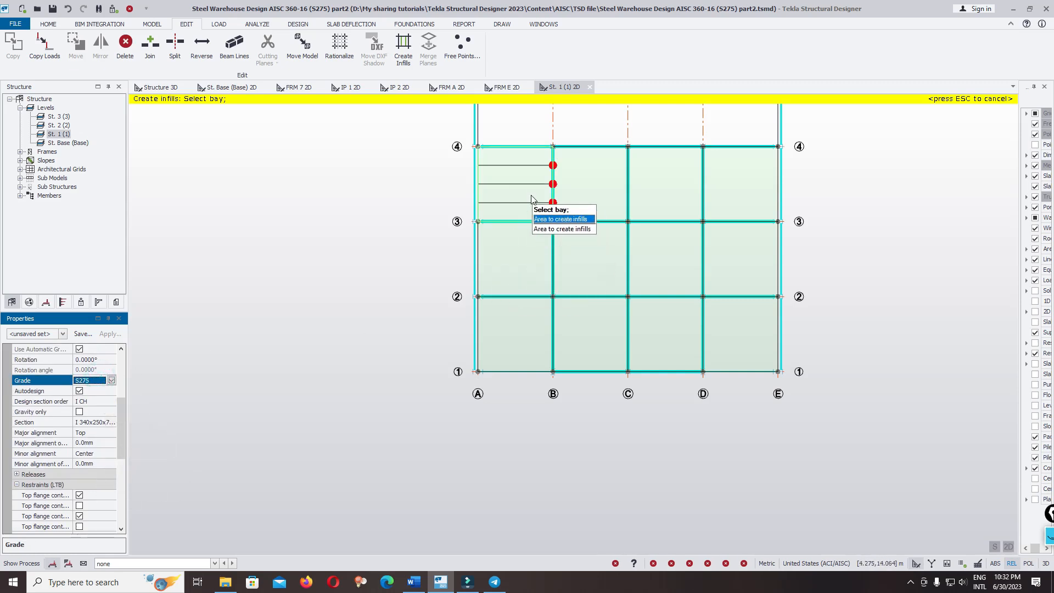
Step: Create infill beams parallel to the lettered grid lines in the four bays between grid lines 4 and 3, from A to E
scroll(513, 185, up, 1)
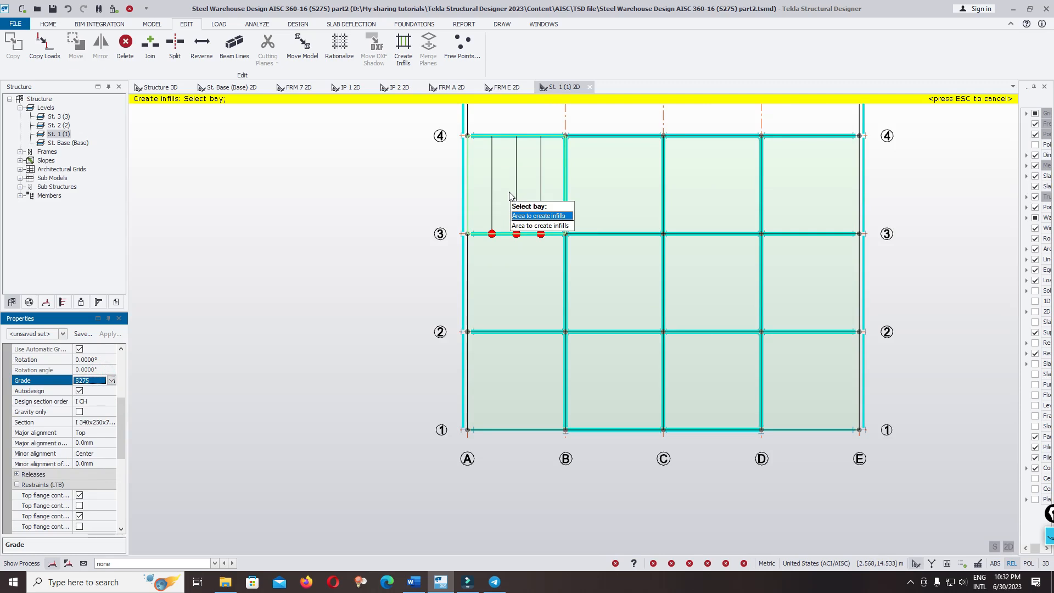
scroll(511, 196, up, 2)
click(541, 300)
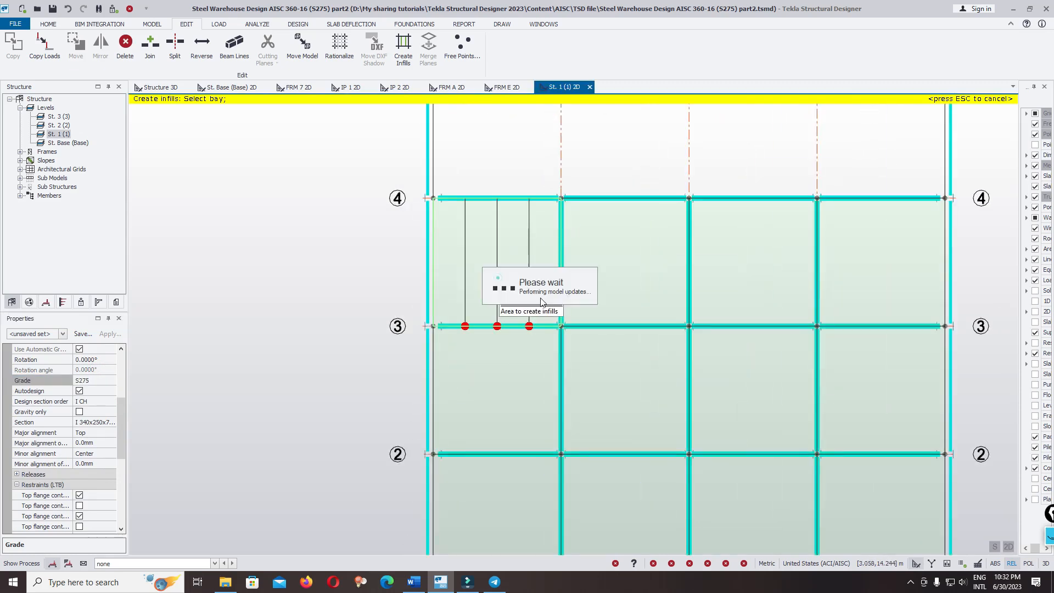
click(614, 232)
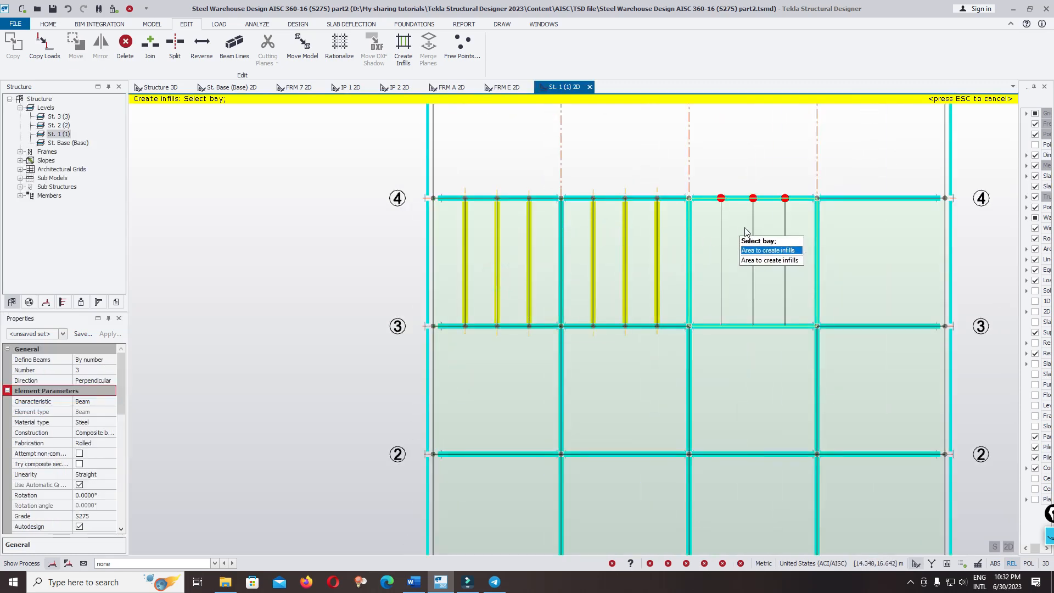
click(745, 231)
click(859, 225)
Step: Create matching infill beams in the four bays between grid lines 3 and 2, from A to E
scroll(642, 237, down, 2)
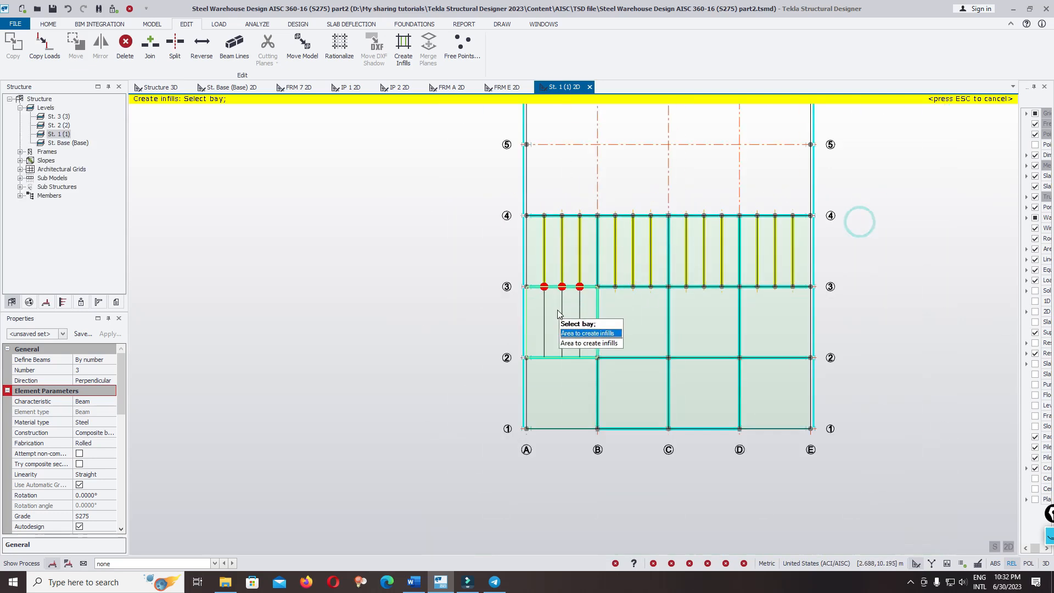
click(558, 314)
click(626, 307)
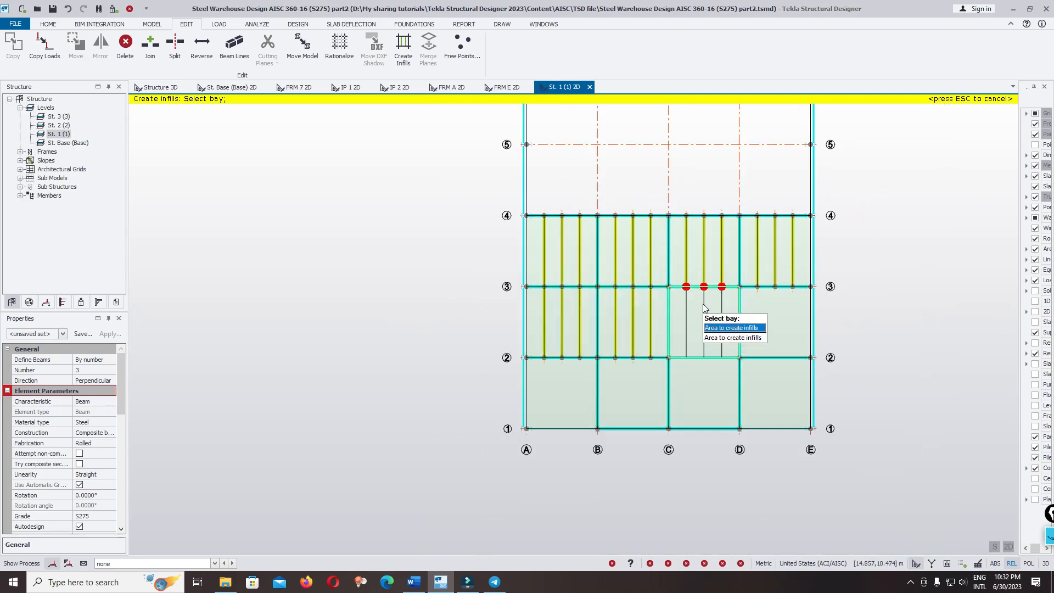
click(704, 308)
click(774, 310)
Step: Create matching infill beams in the four bays between grid lines 2 and 1, from A to E, and end the command
click(556, 380)
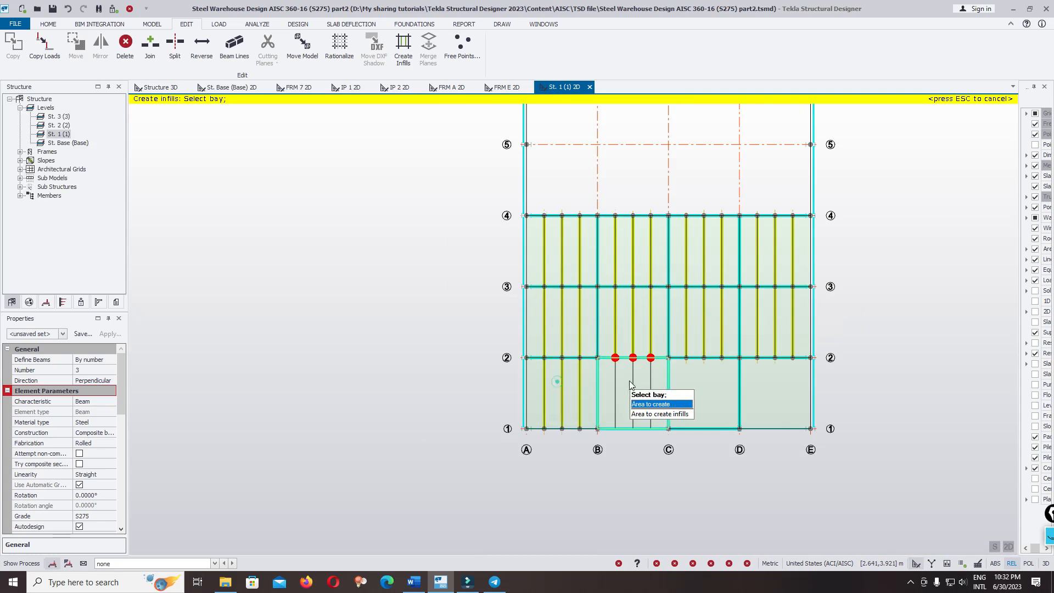
click(673, 384)
click(713, 384)
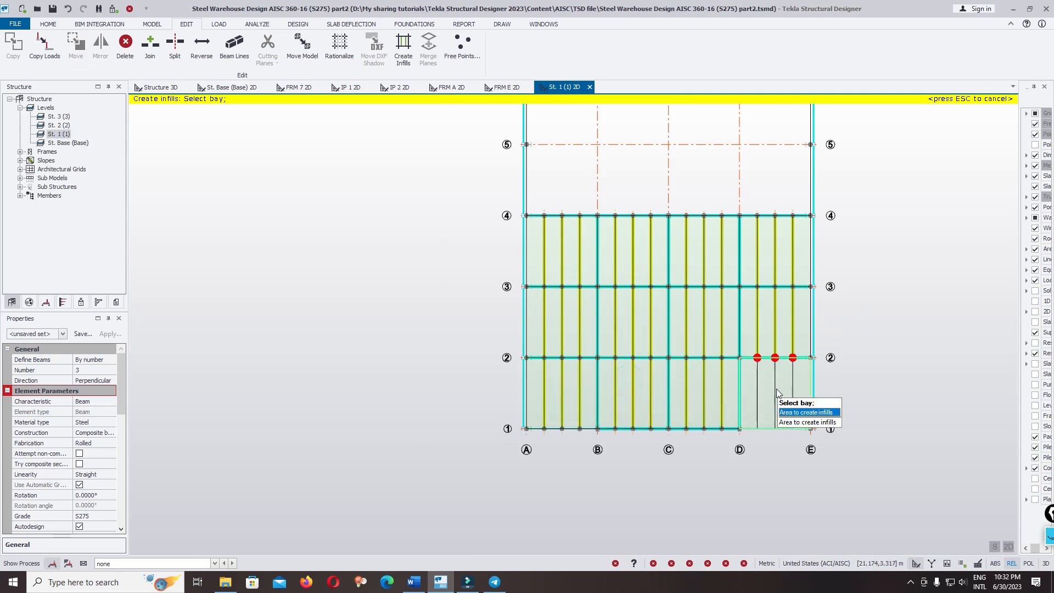
scroll(690, 419, up, 3)
key(Escape)
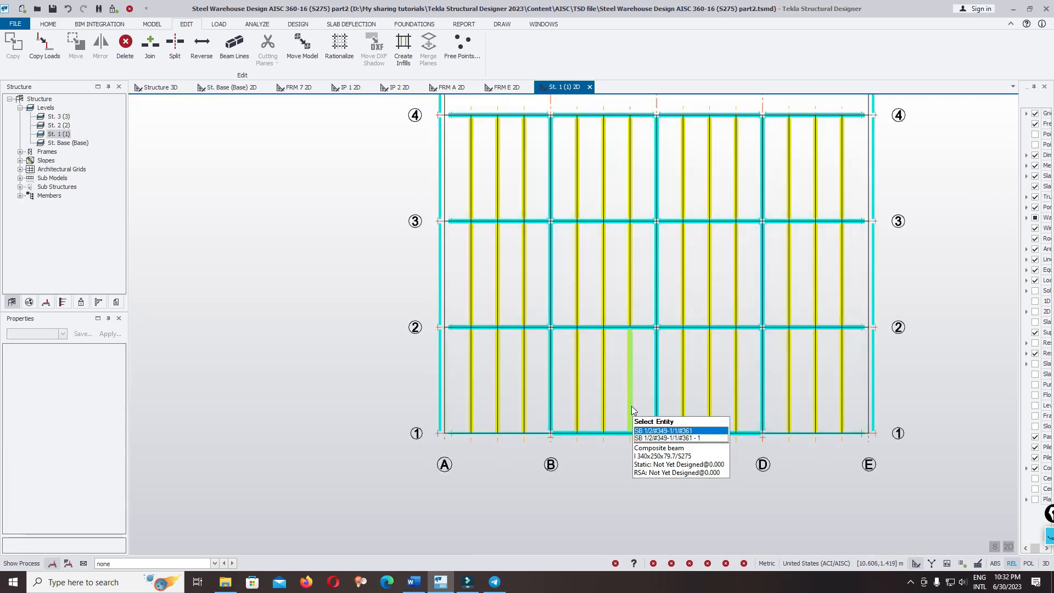
Step: Start a composite slab and set its overall depth to 120 mm
scroll(591, 453, down, 4)
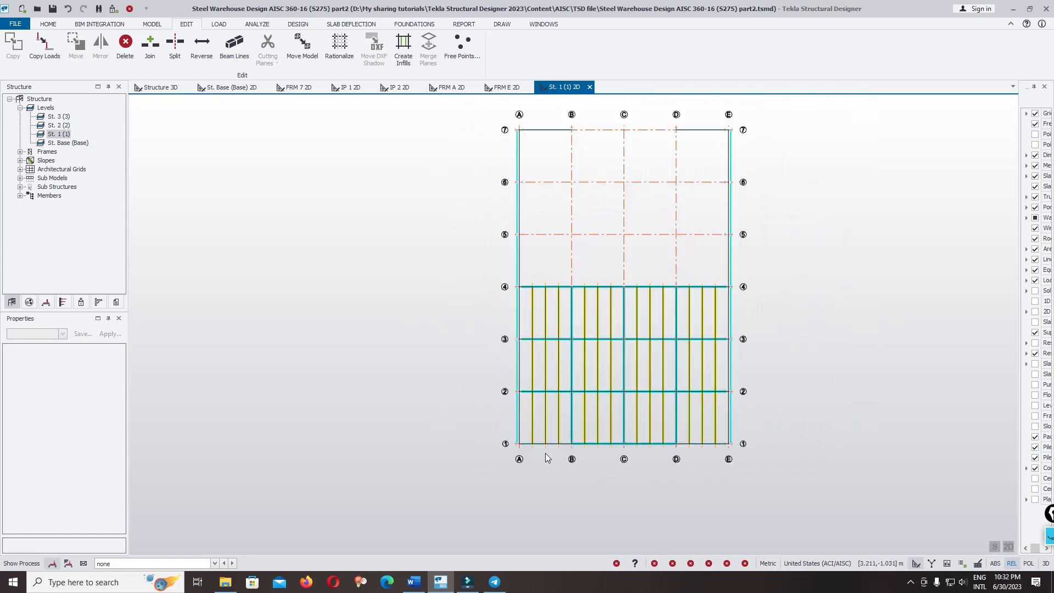
scroll(527, 434, up, 1)
scroll(429, 301, up, 2)
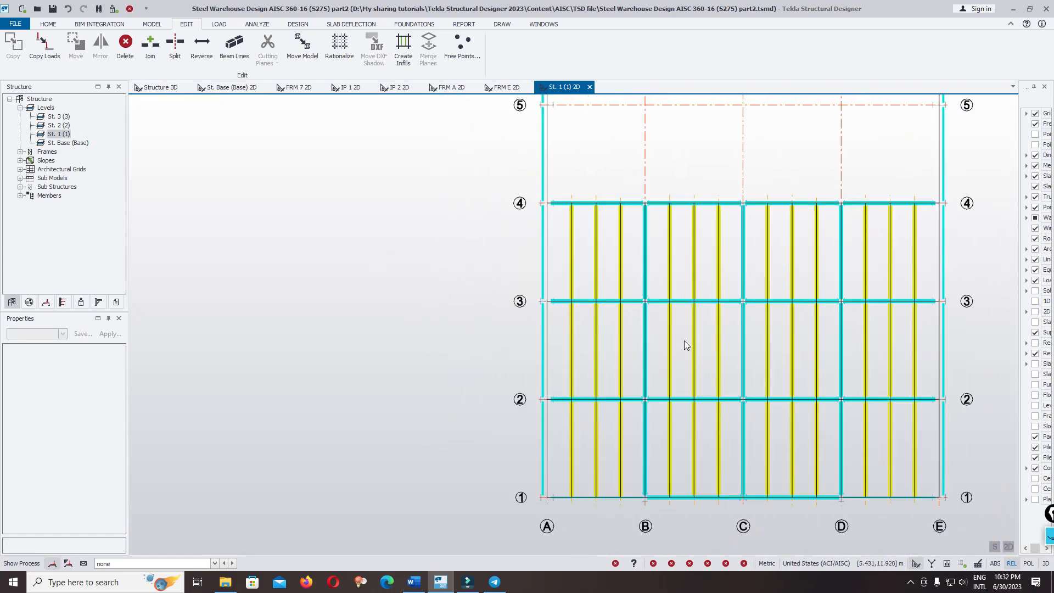
middle_drag(684, 340, 595, 356)
middle_drag(631, 365, 569, 331)
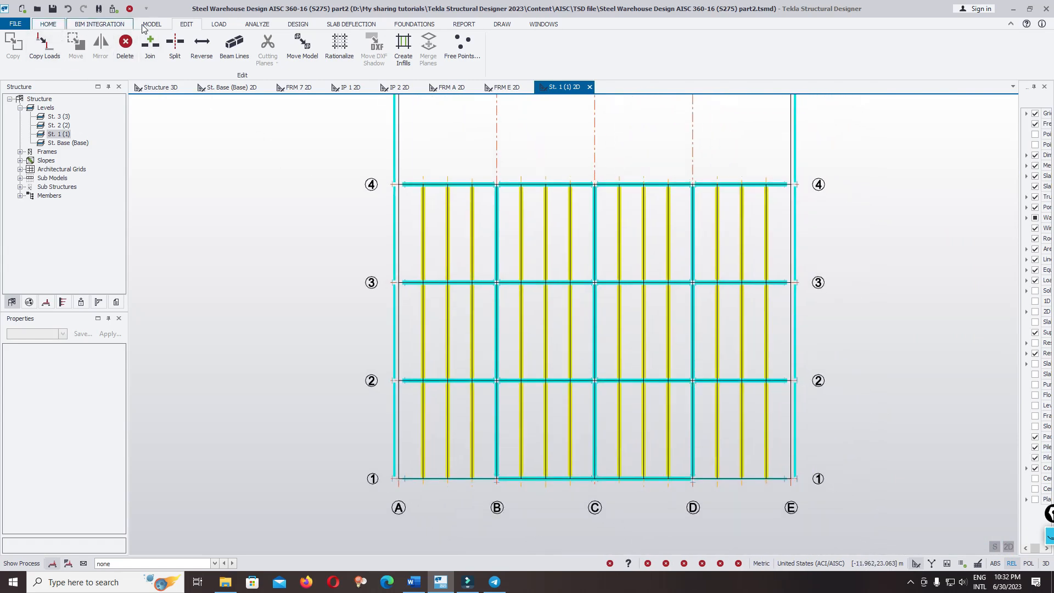
click(153, 25)
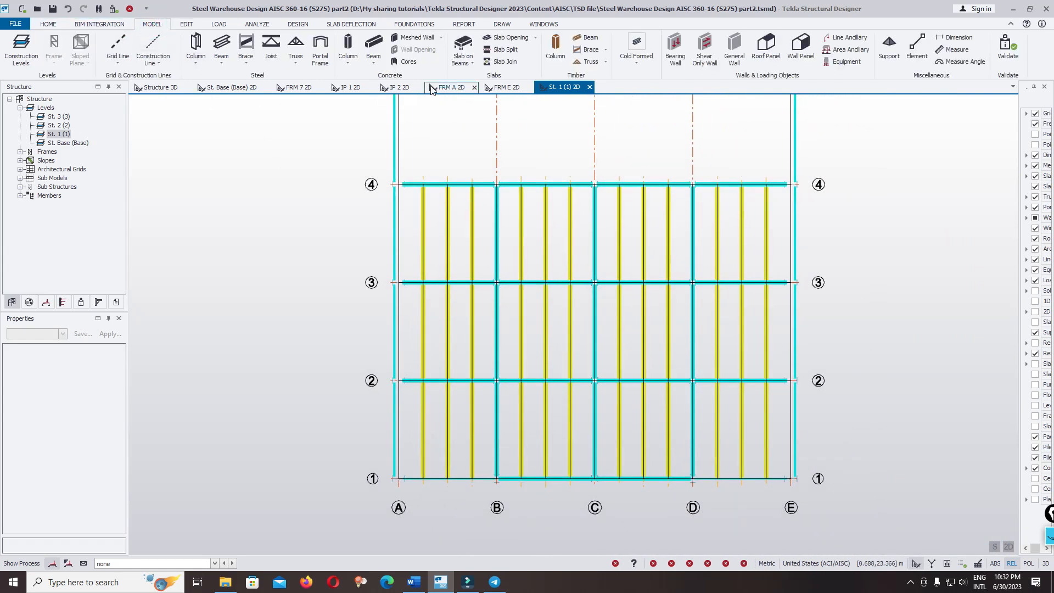
click(467, 65)
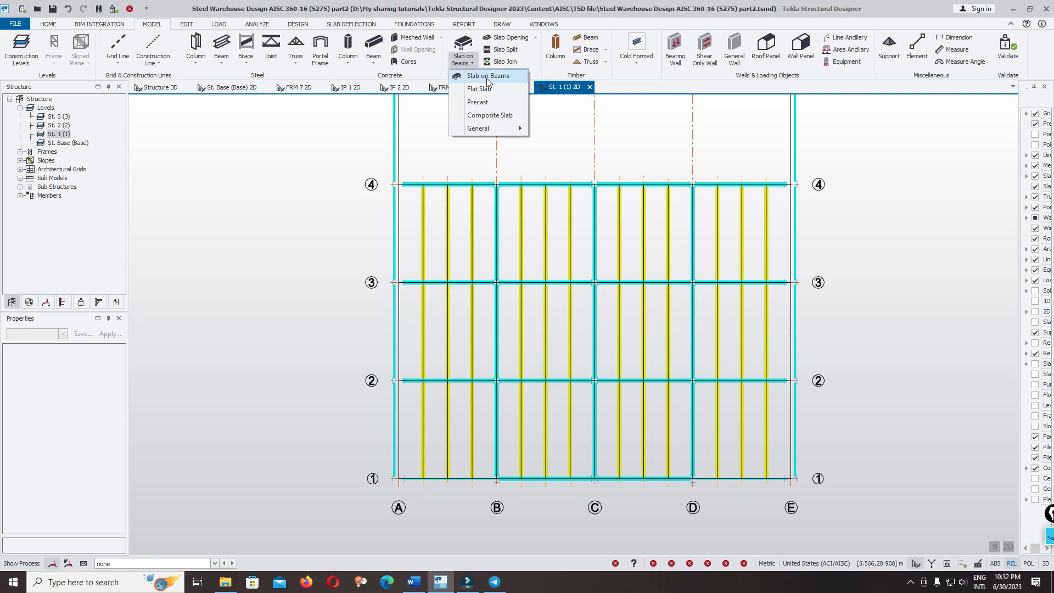
click(475, 116)
drag(121, 394, 114, 432)
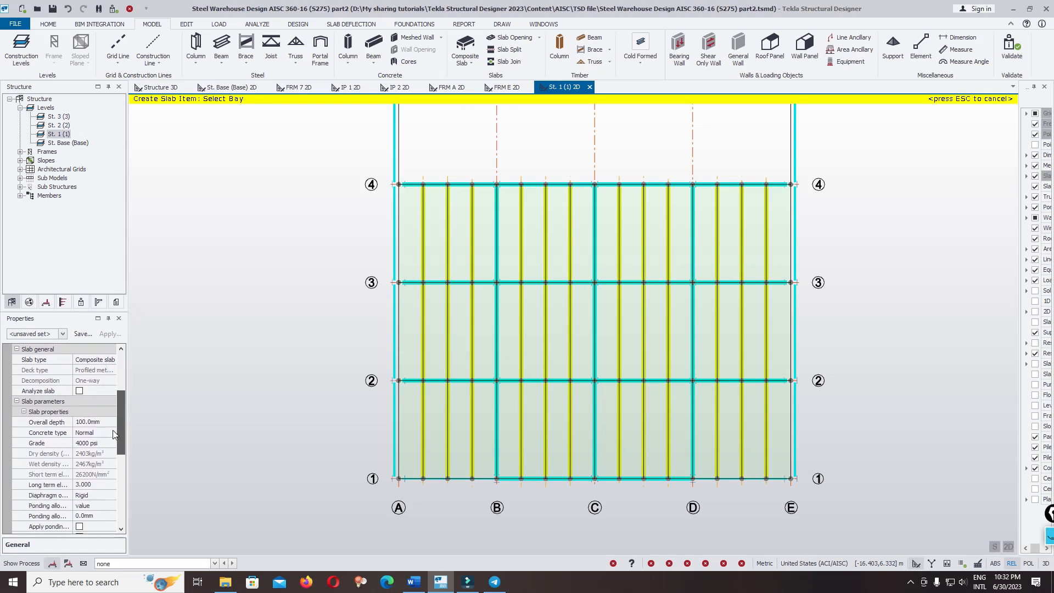
click(107, 422)
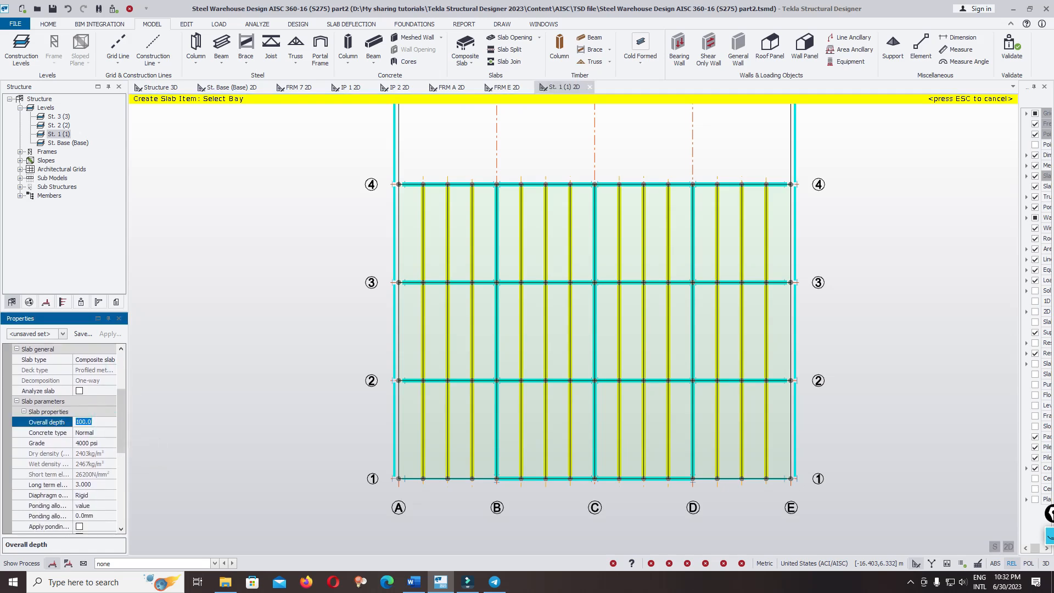
text(120)
key(Return)
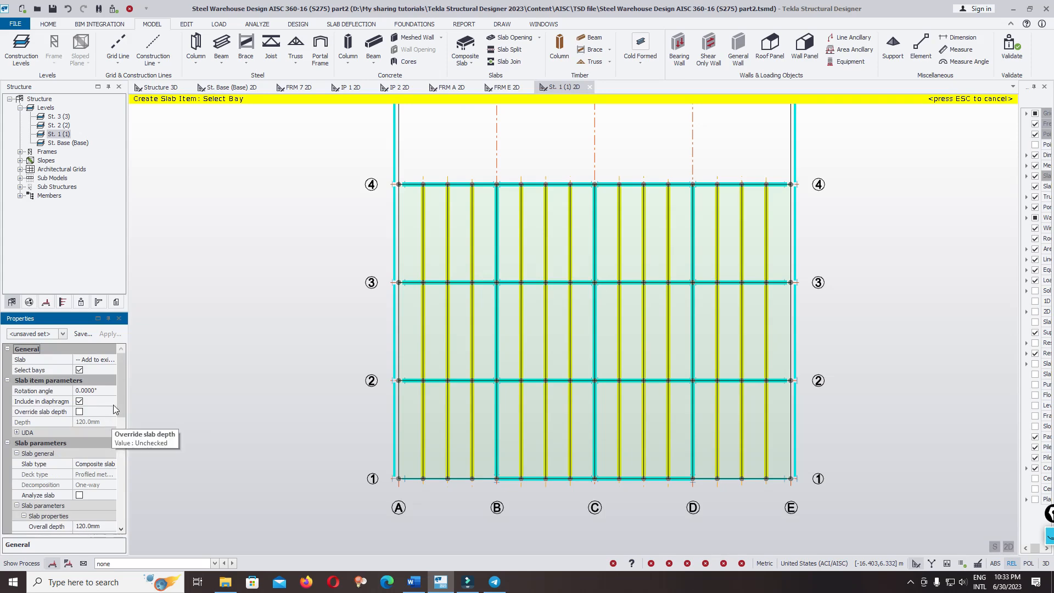
Step: Place the composite slab in all bays between grid lines 4 and 1, from A to E, and end the command
drag(122, 401, 108, 451)
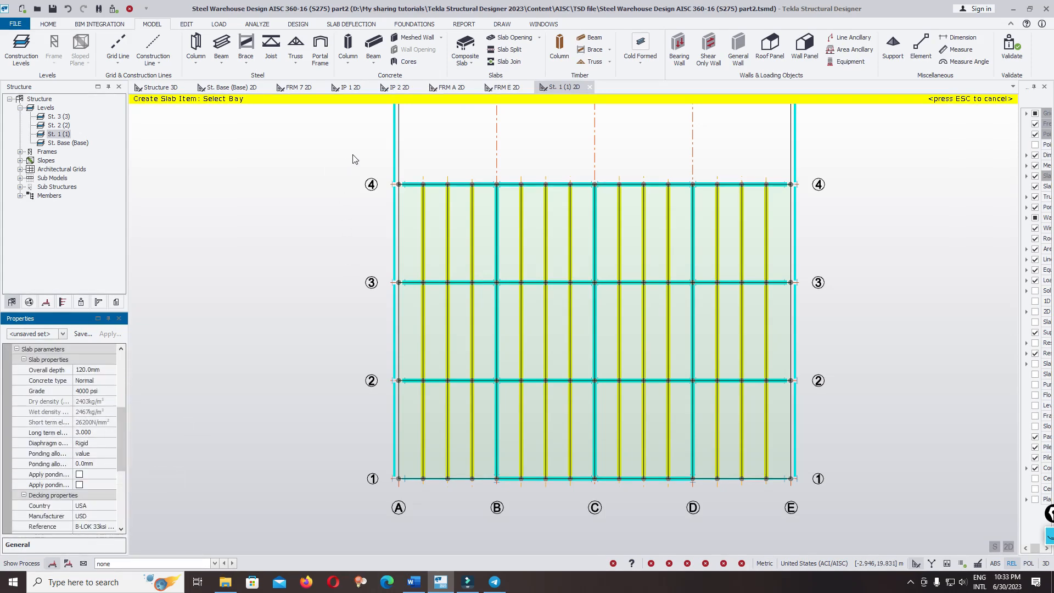
drag(353, 159, 810, 486)
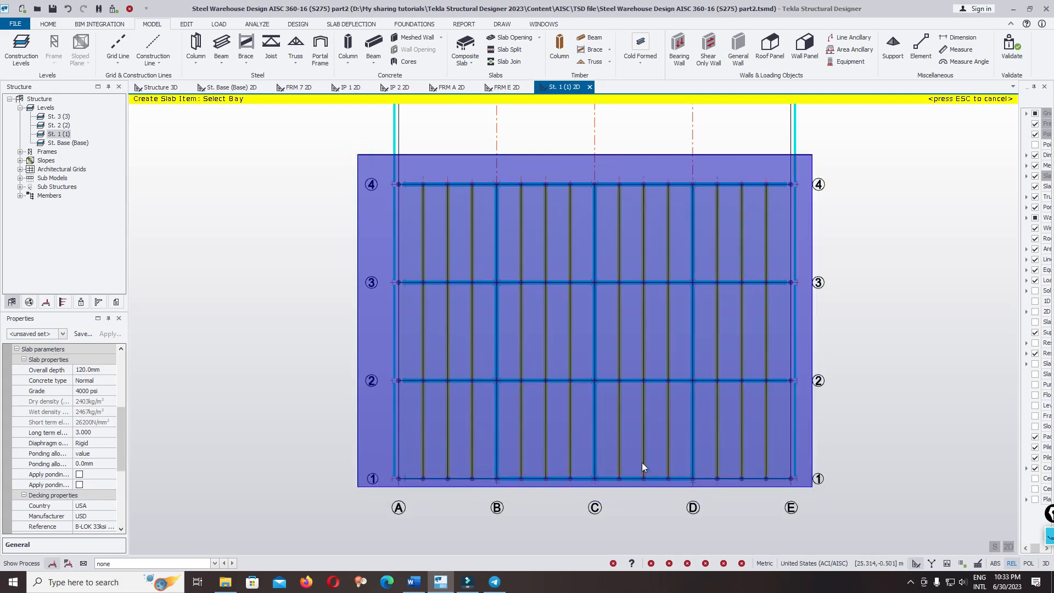
scroll(548, 241, up, 4)
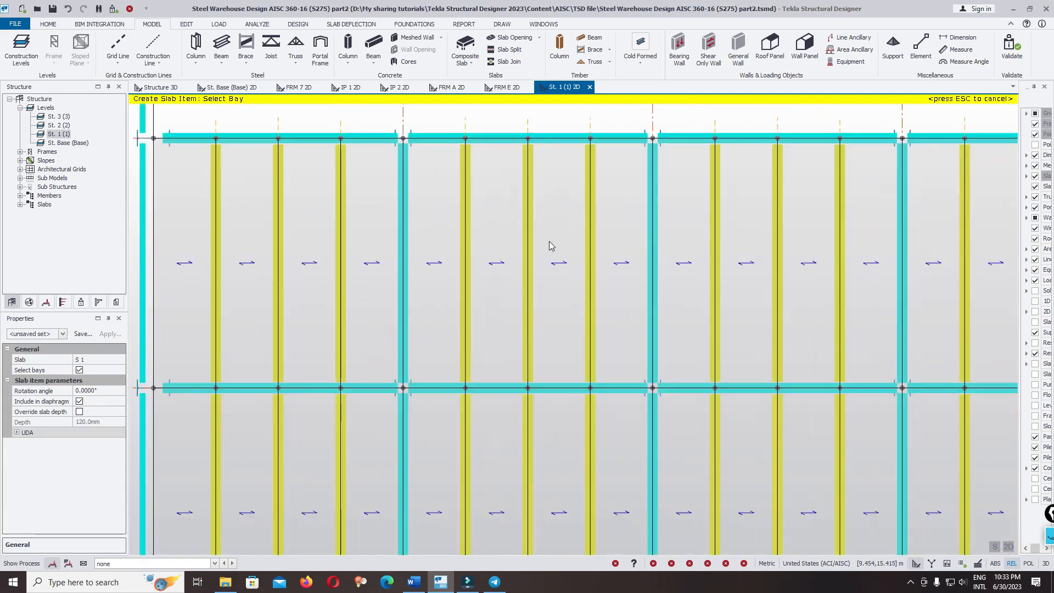
scroll(550, 246, down, 4)
key(Escape)
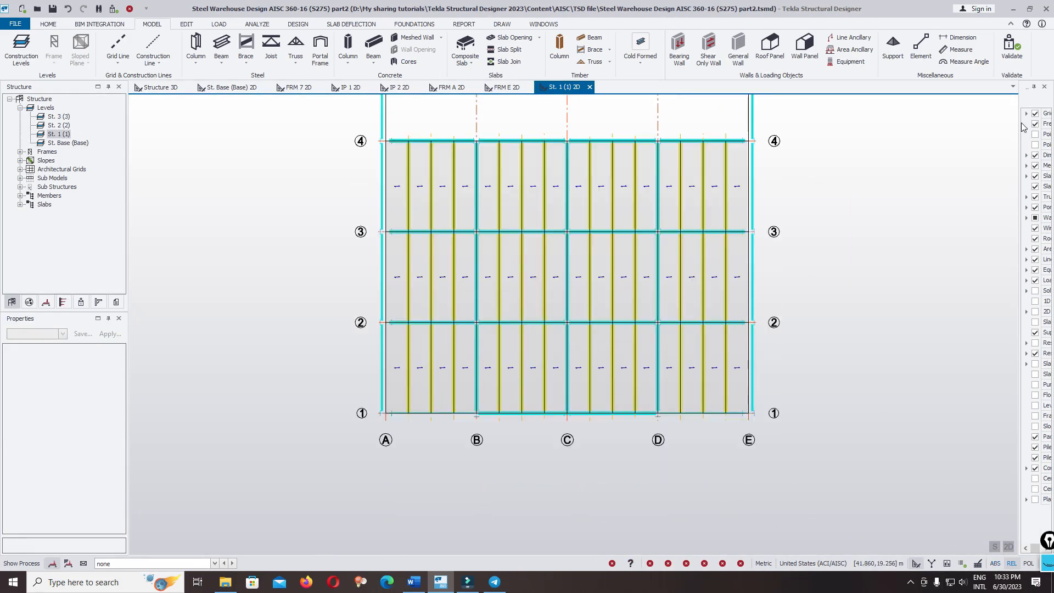
Step: Widen the Scene Content list and hide the slab items in the St. 1 plan
drag(1018, 123, 950, 133)
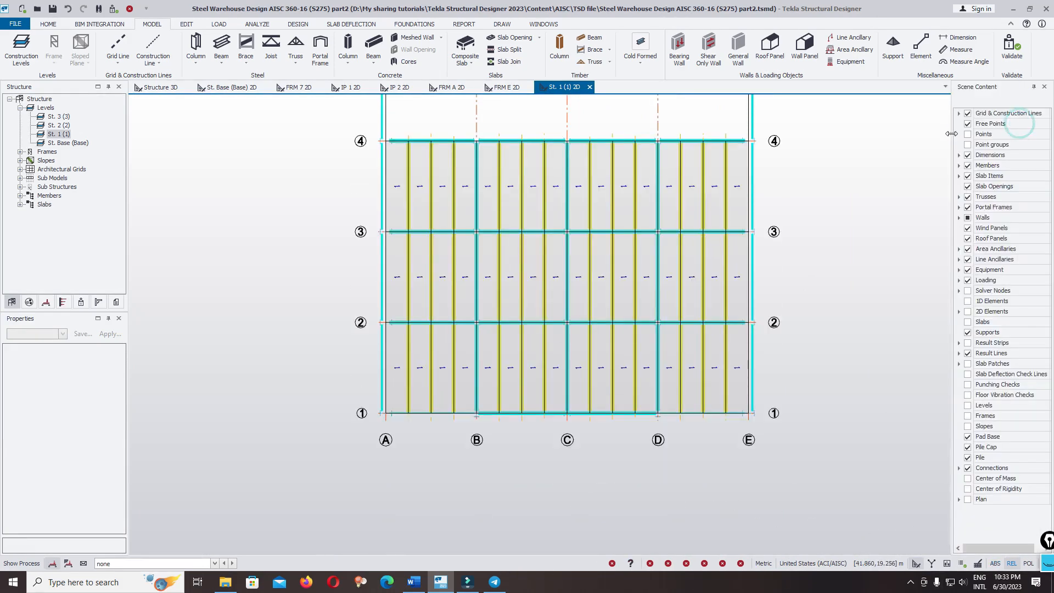
click(967, 177)
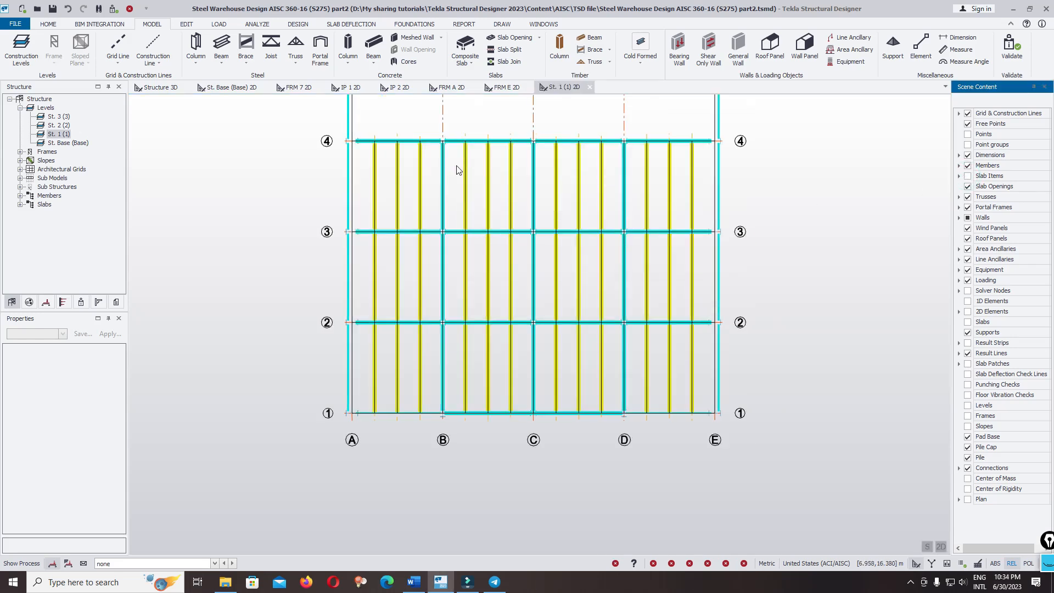
Step: Change the construction of the interior beams on grid lines B, C, D, 2 and 3 to Composite beam
click(442, 164)
click(533, 181)
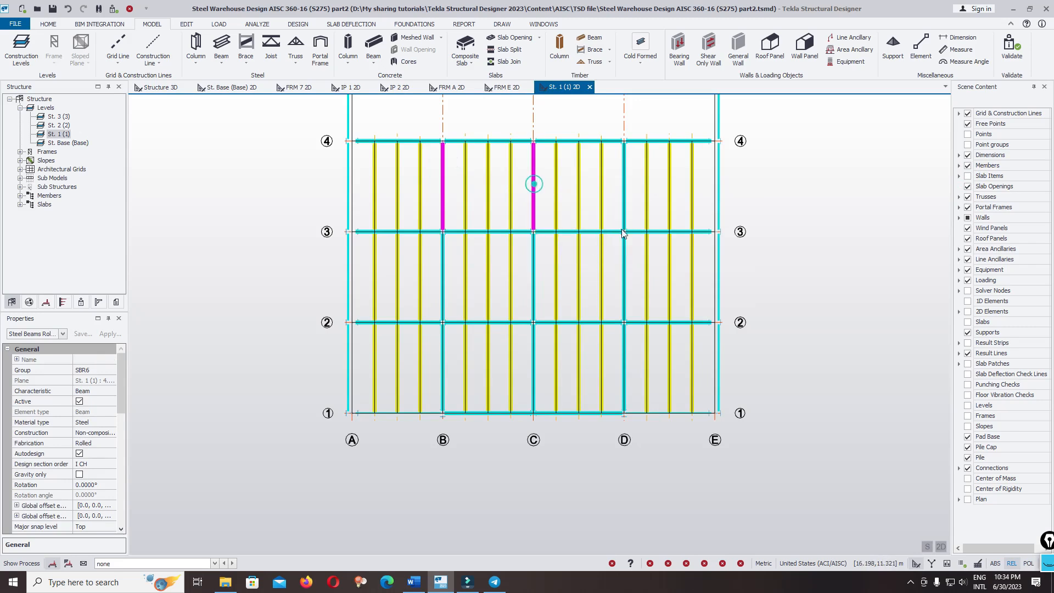
click(624, 192)
click(609, 231)
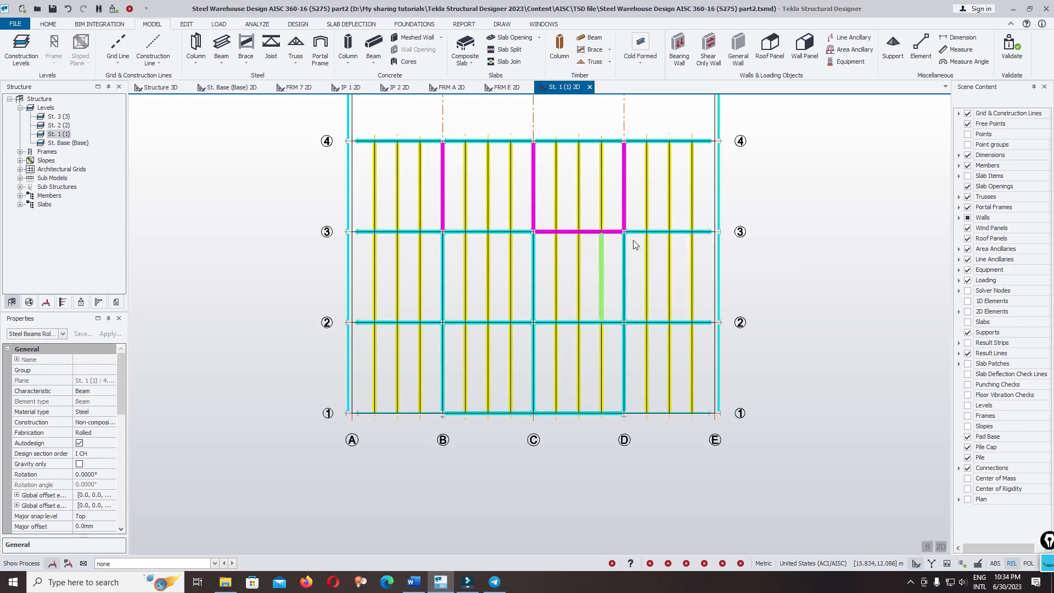
click(660, 231)
click(653, 322)
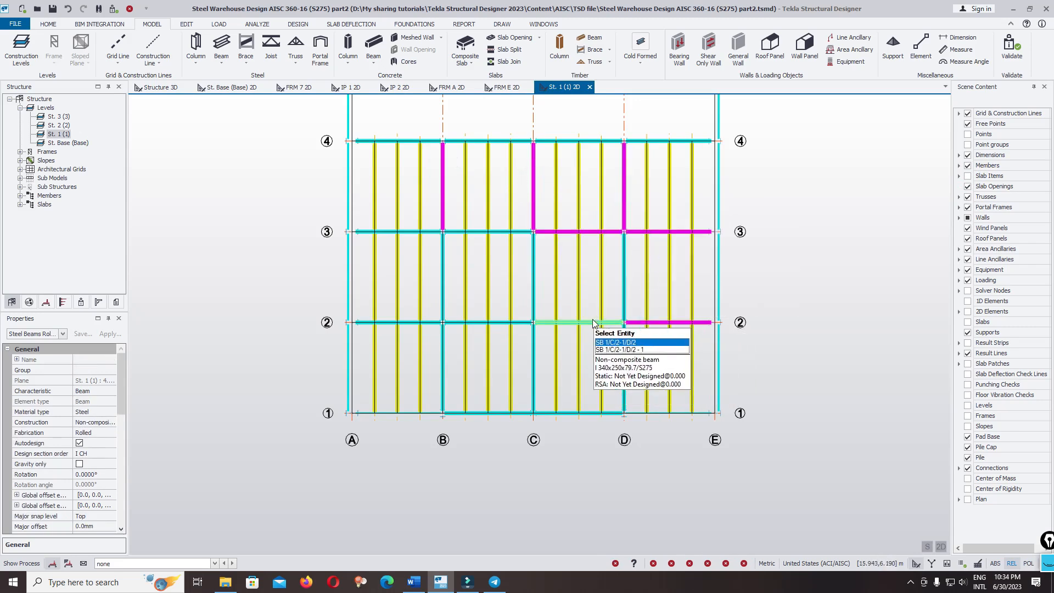
click(592, 322)
click(504, 322)
click(407, 324)
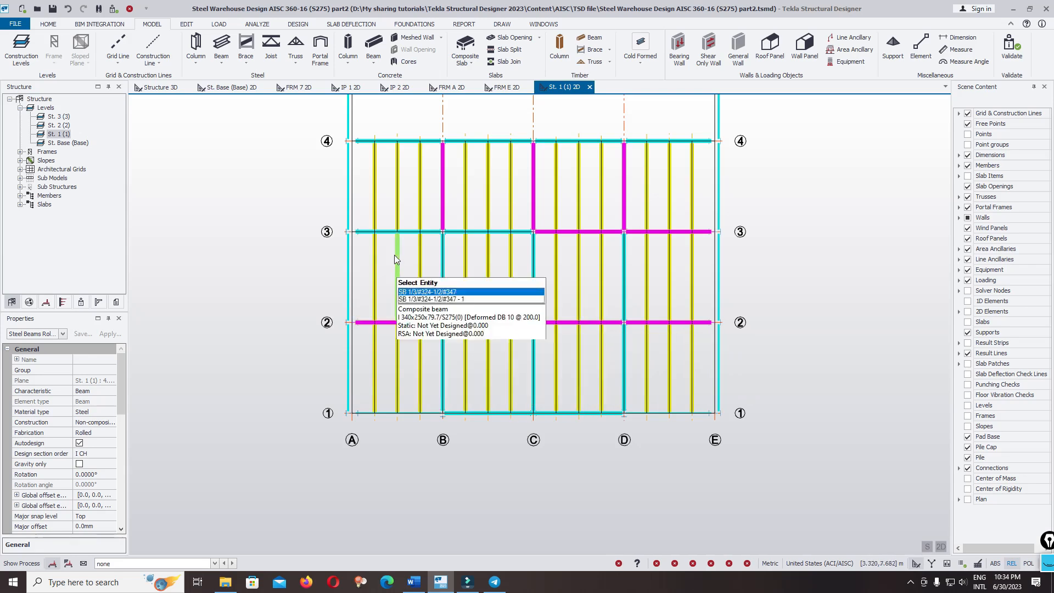
click(396, 231)
click(469, 231)
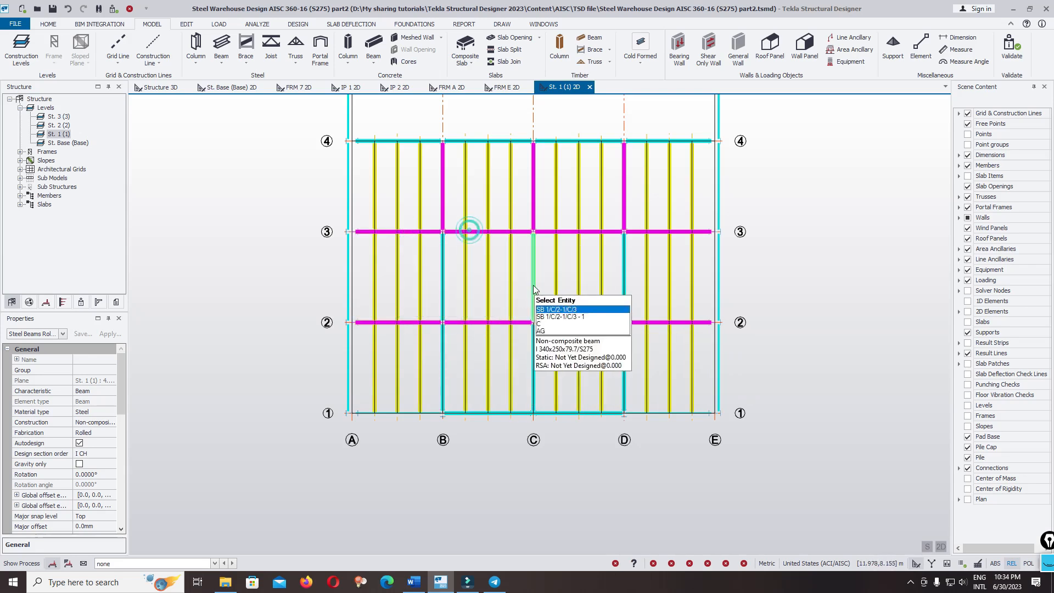
click(533, 282)
click(440, 288)
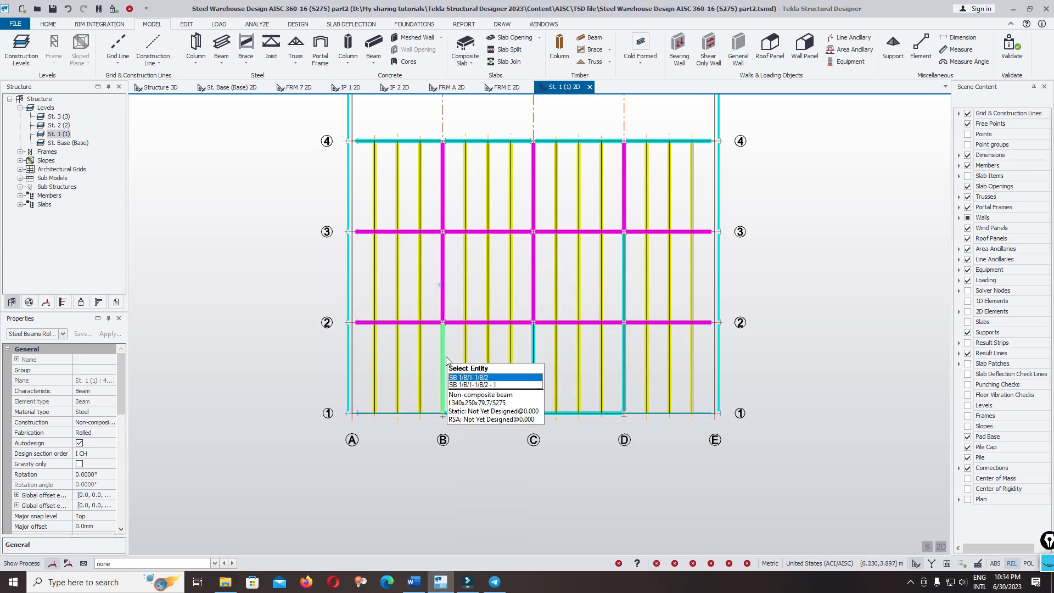
click(440, 361)
click(531, 377)
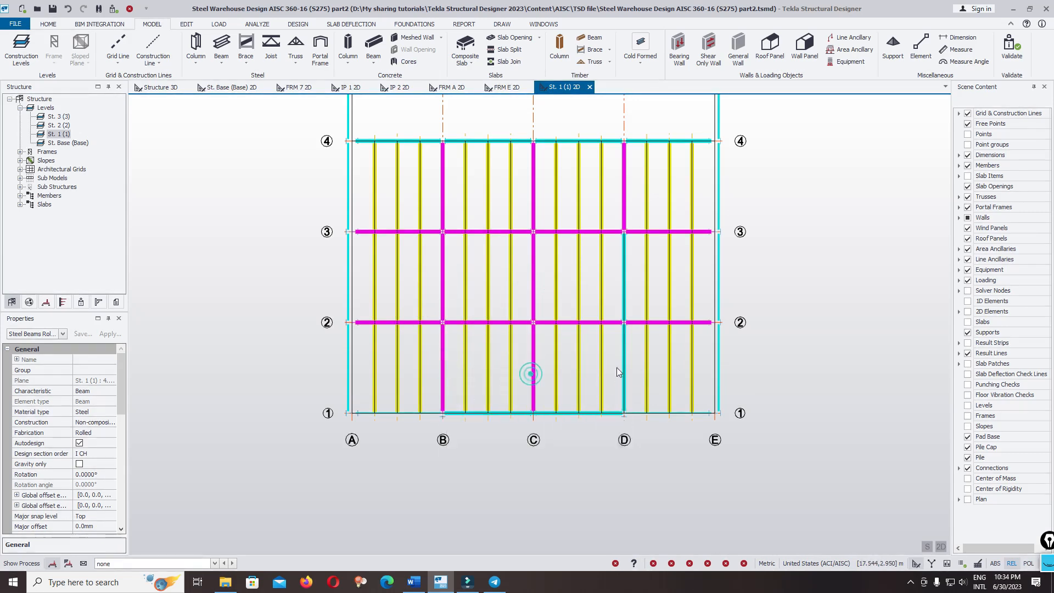
click(624, 379)
click(624, 288)
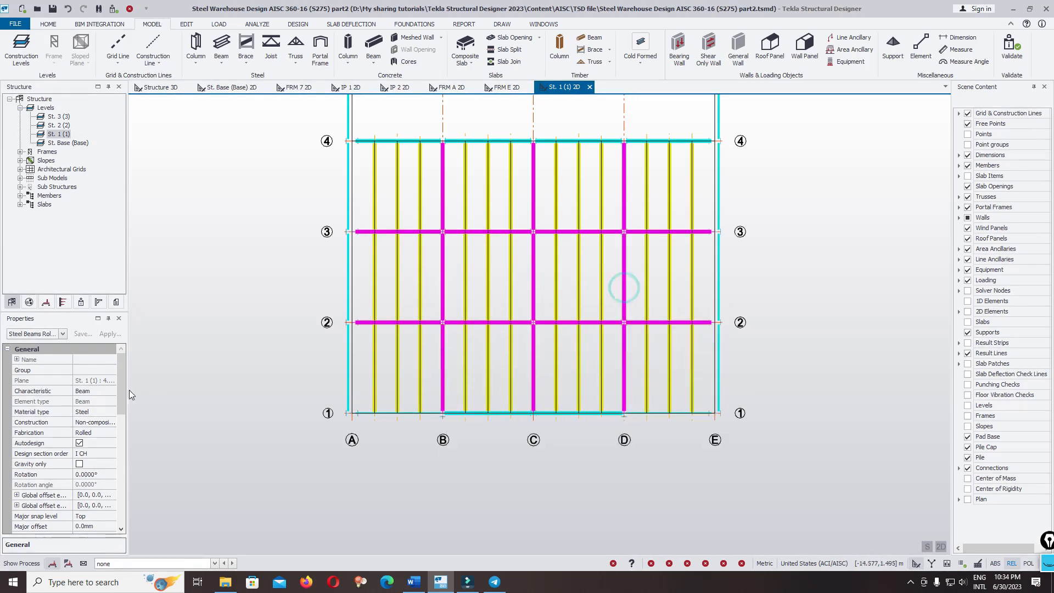
click(104, 422)
click(112, 422)
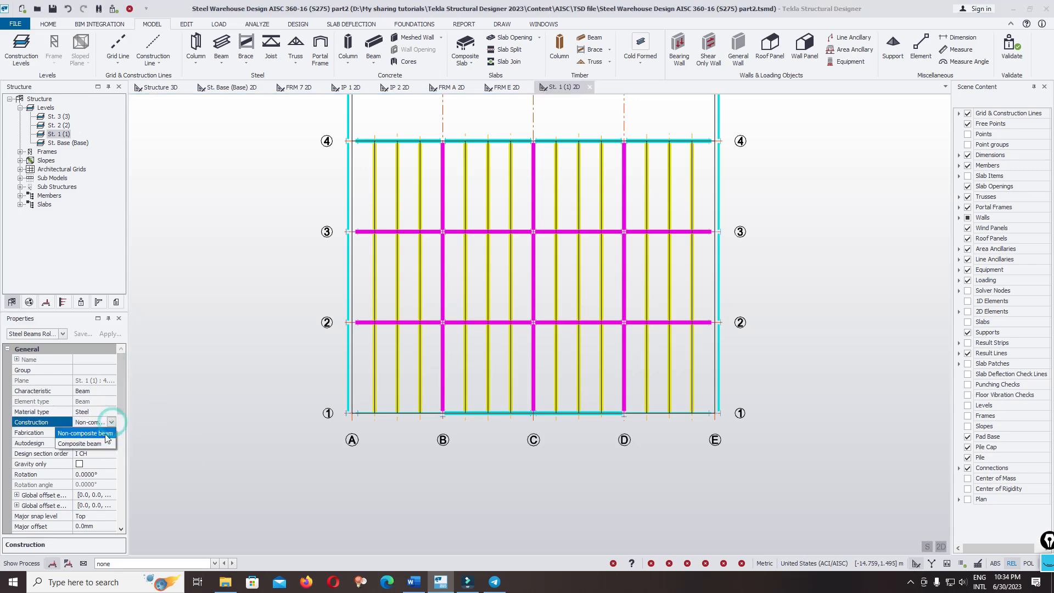
key(Return)
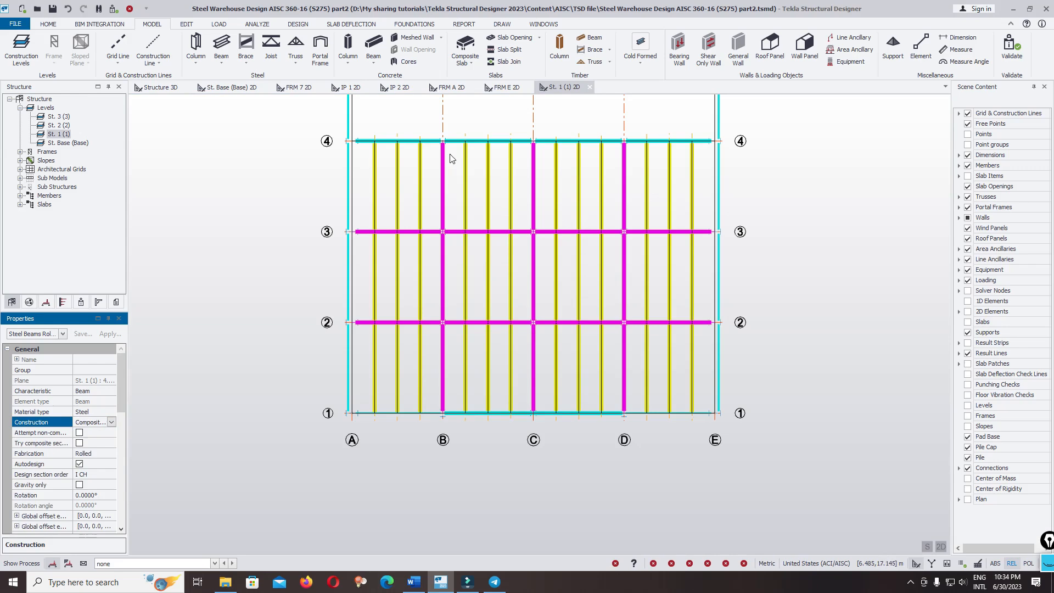
scroll(452, 151, up, 2)
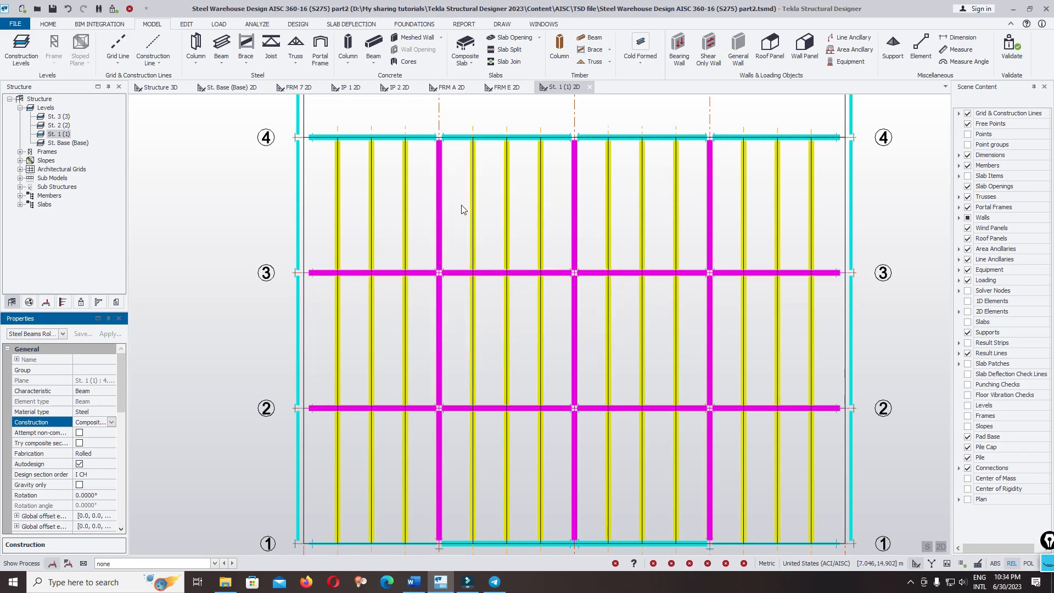
scroll(464, 184, down, 2)
scroll(466, 176, up, 4)
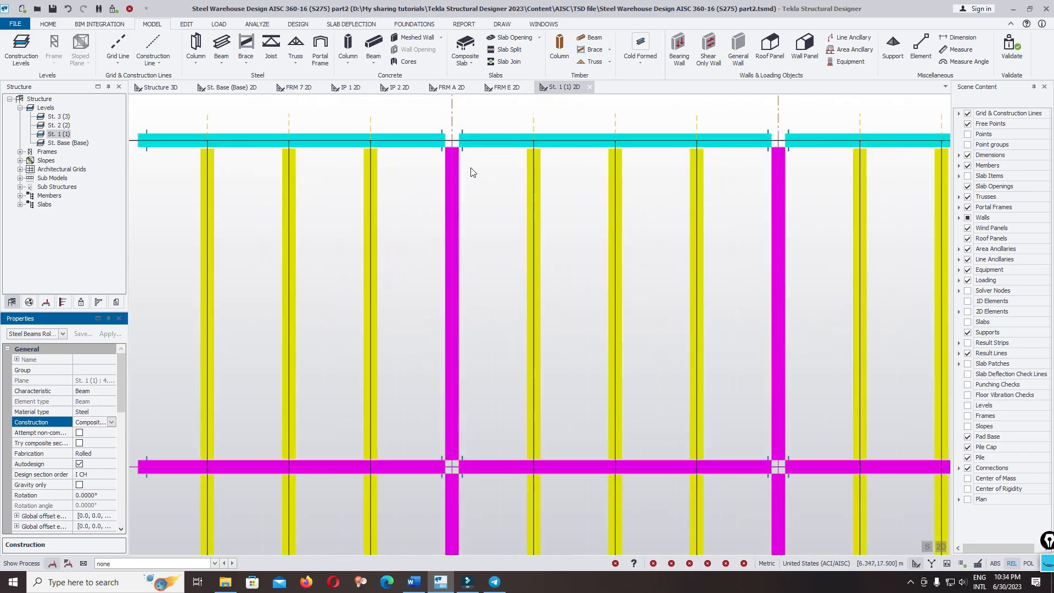
scroll(473, 172, down, 3)
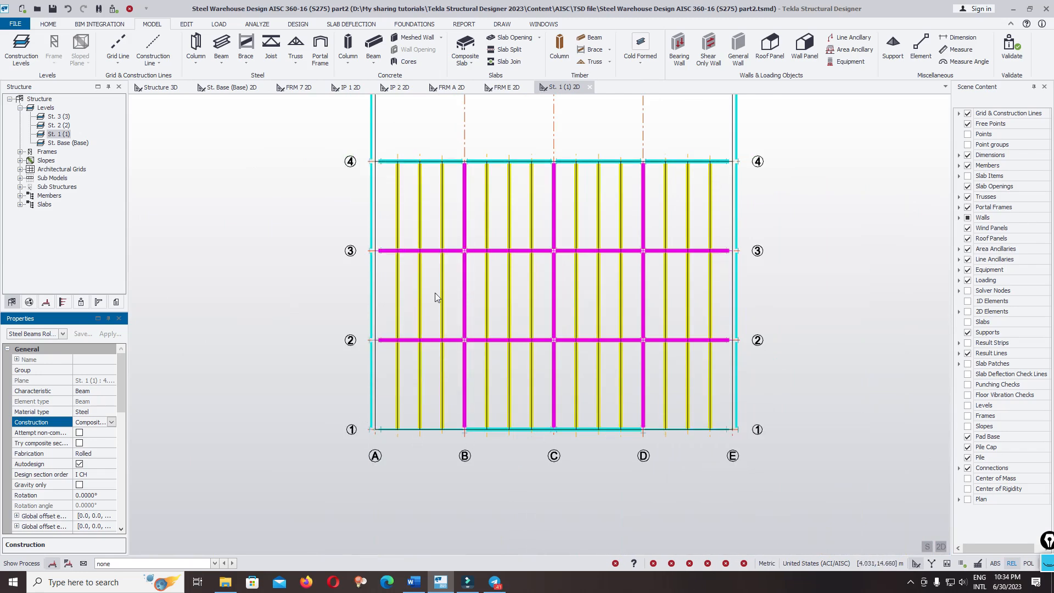
Step: Mark the floor's perimeter and interior beam lines with red straight lines using the screen annotation tool, and clear the markup
click(1042, 559)
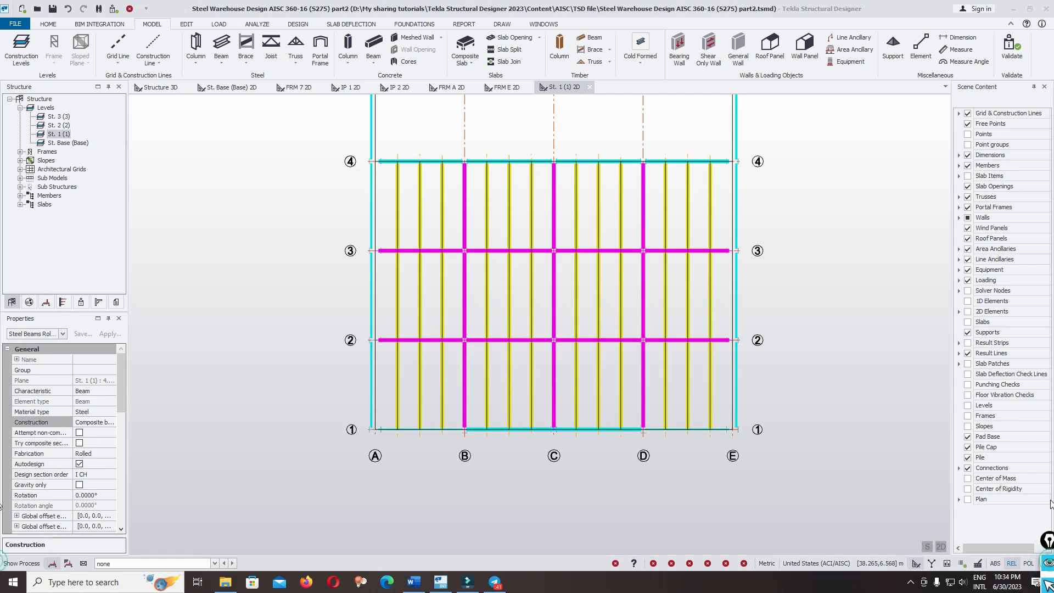
click(1048, 543)
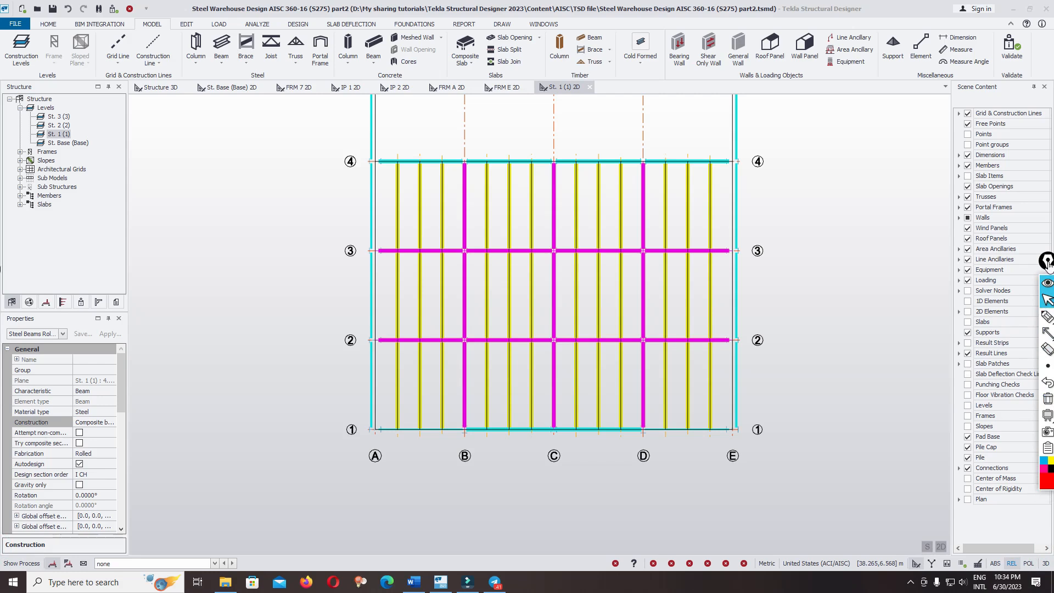
drag(1047, 262, 1017, 249)
mouse_move(1018, 322)
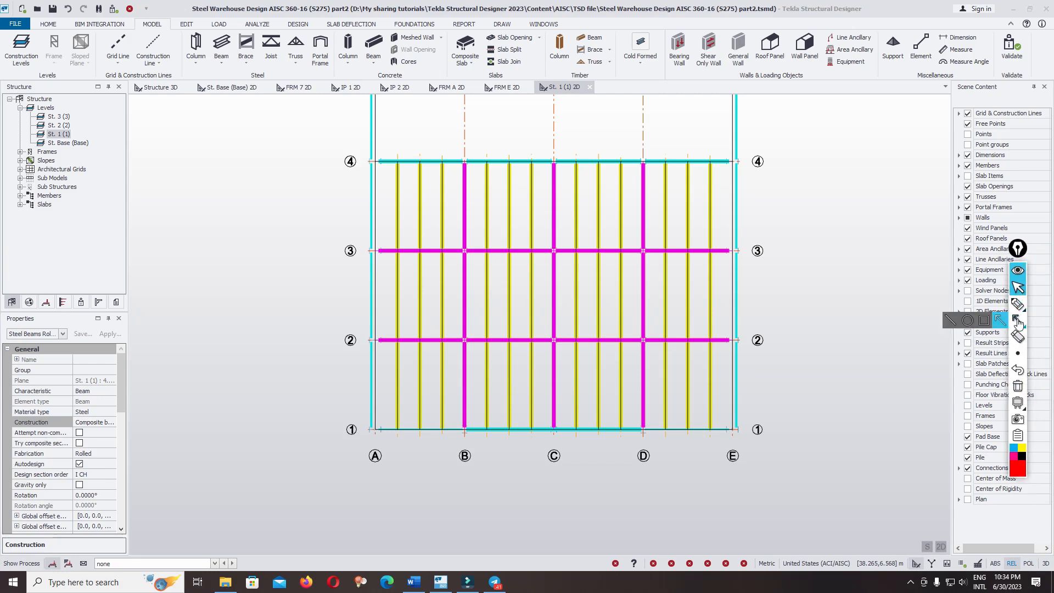
click(949, 320)
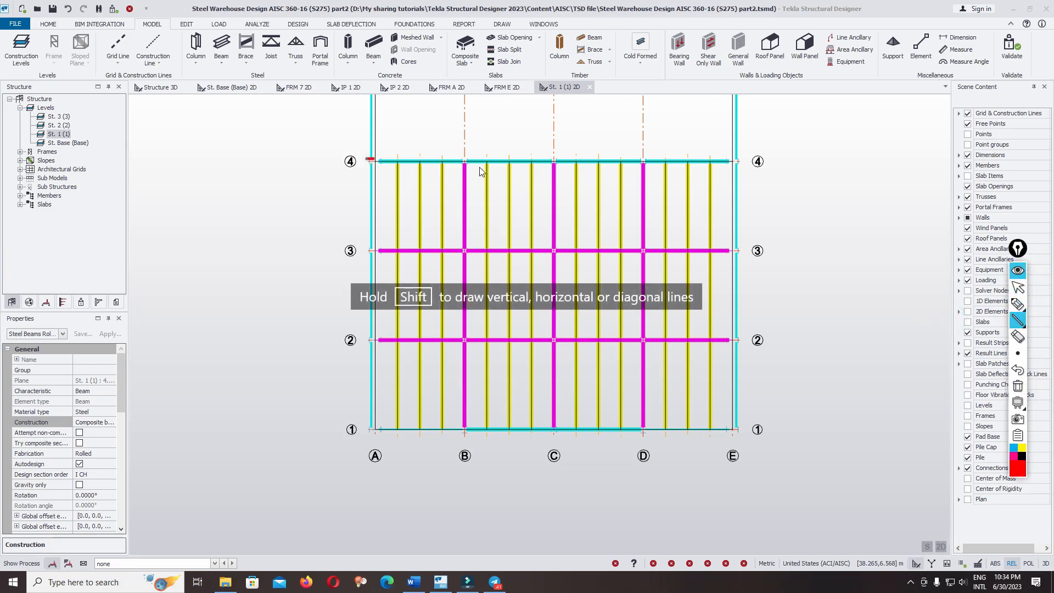
drag(369, 159, 731, 166)
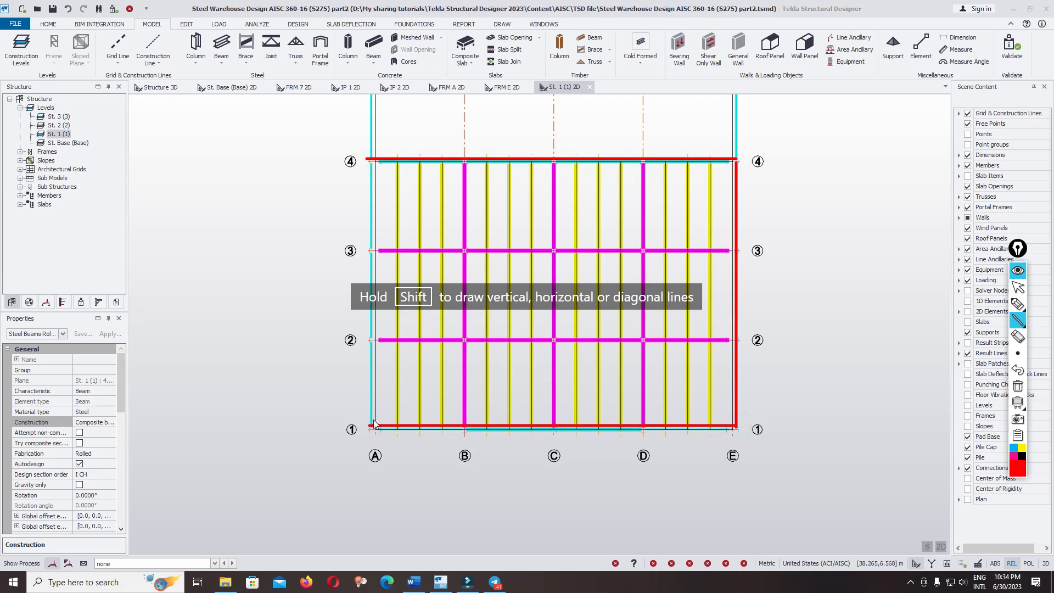
drag(373, 423, 373, 170)
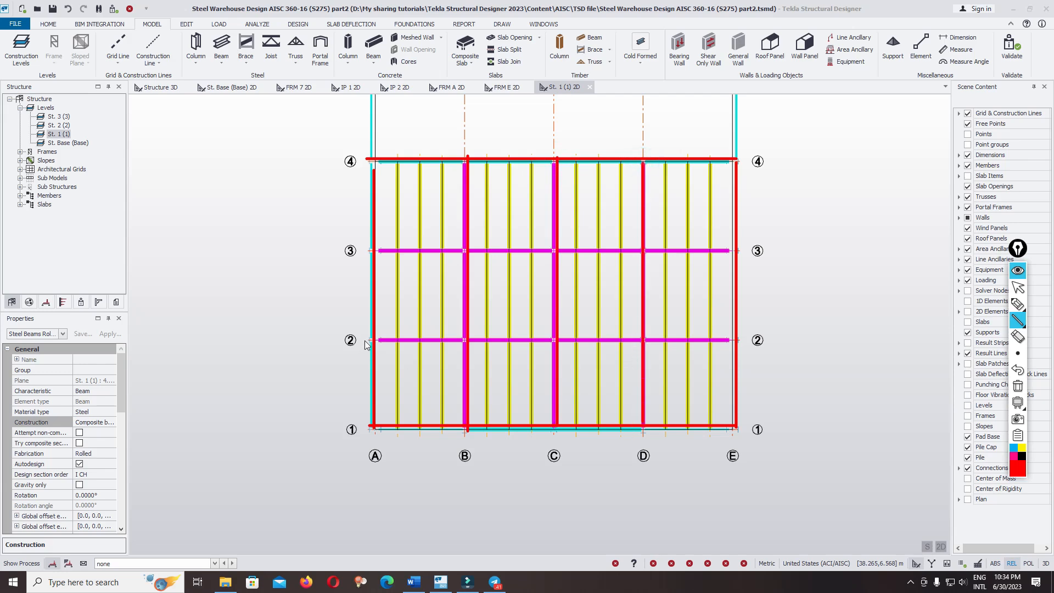
drag(644, 328, 743, 328)
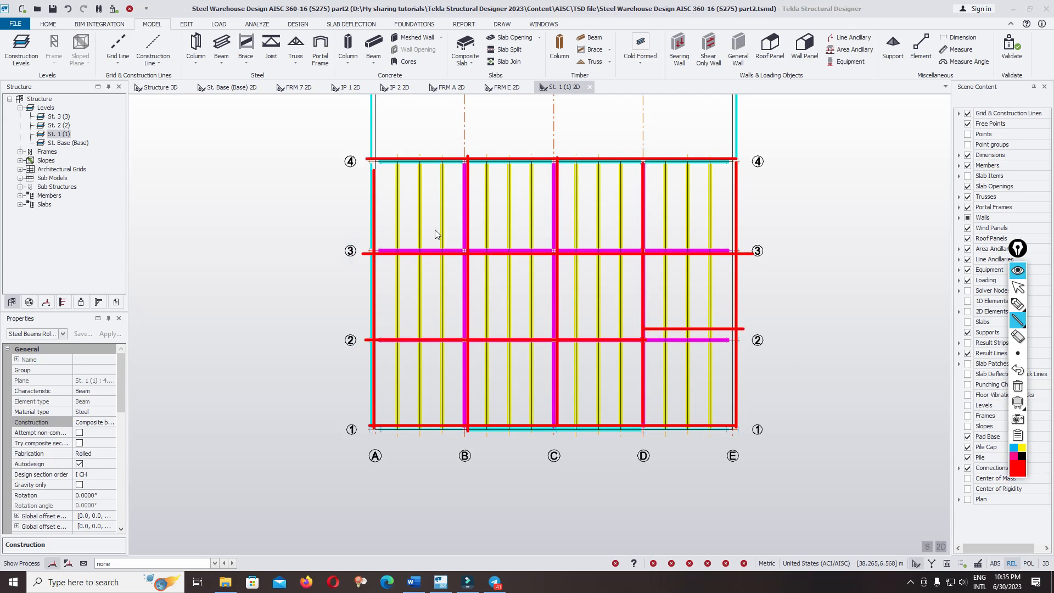
click(1018, 386)
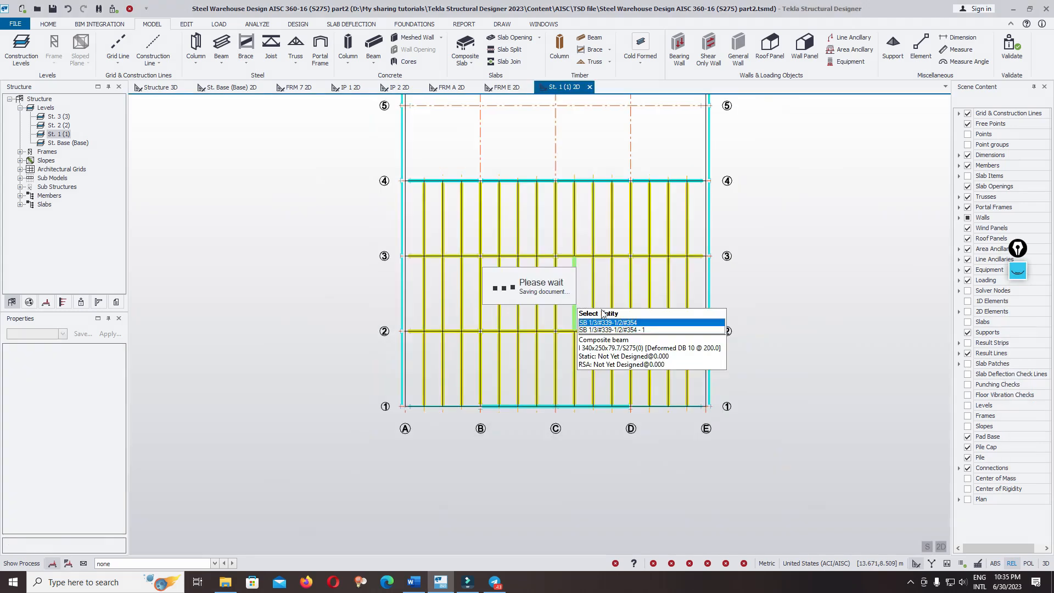
Step: Shorten the beam on grid line 1 that spans from B to D so that it ends at grid line C
scroll(549, 412, up, 3)
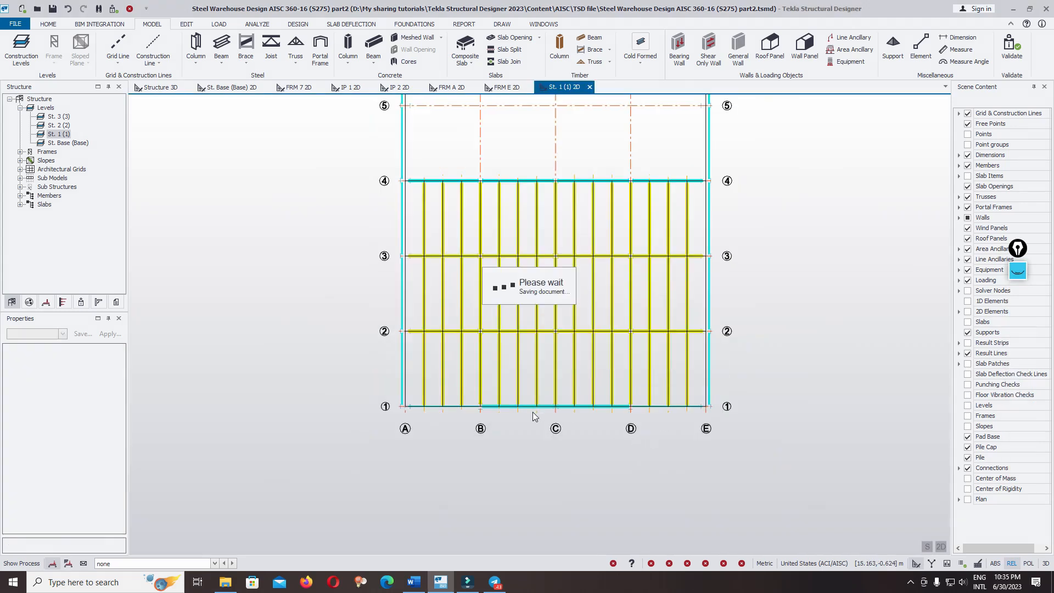
click(590, 401)
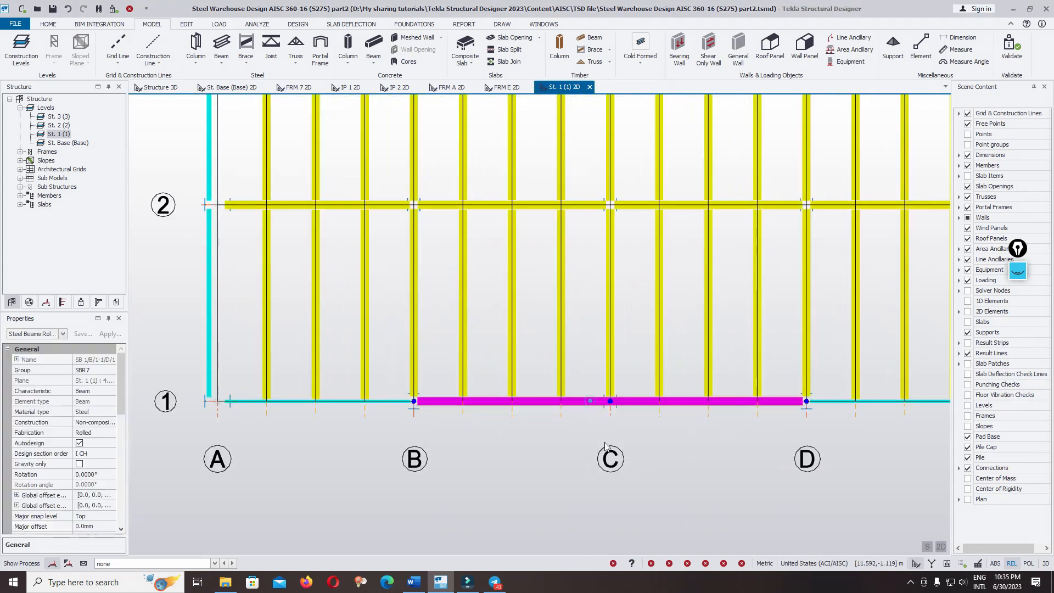
key(Escape)
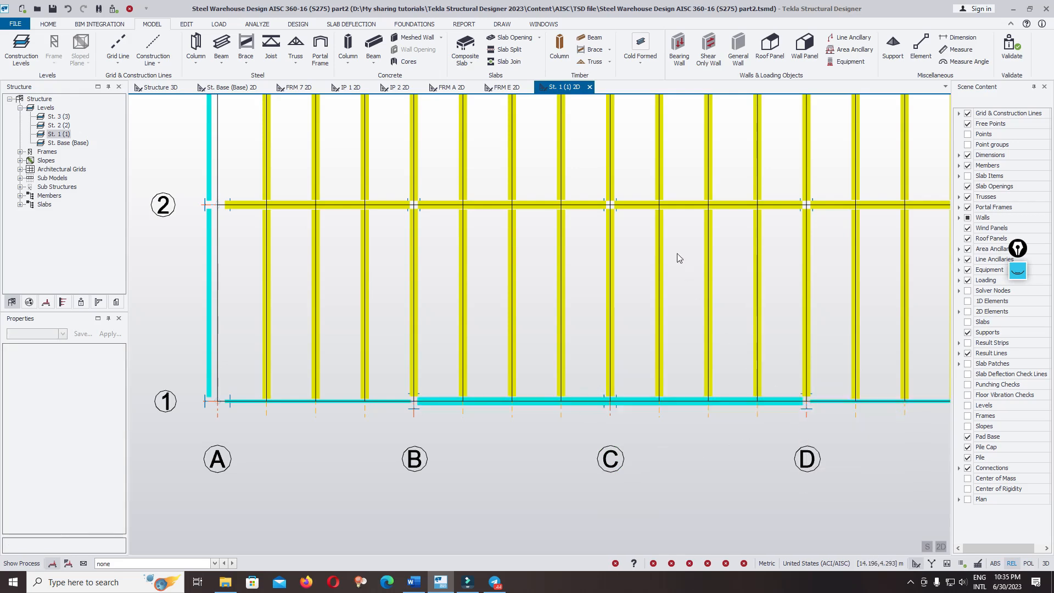
click(639, 208)
key(Escape)
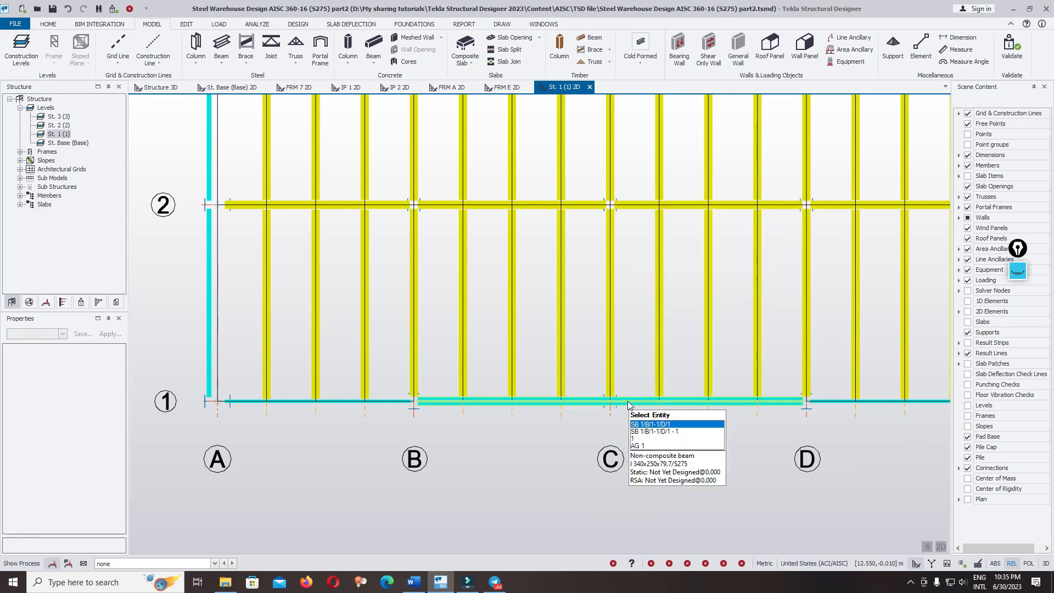
click(627, 401)
click(806, 401)
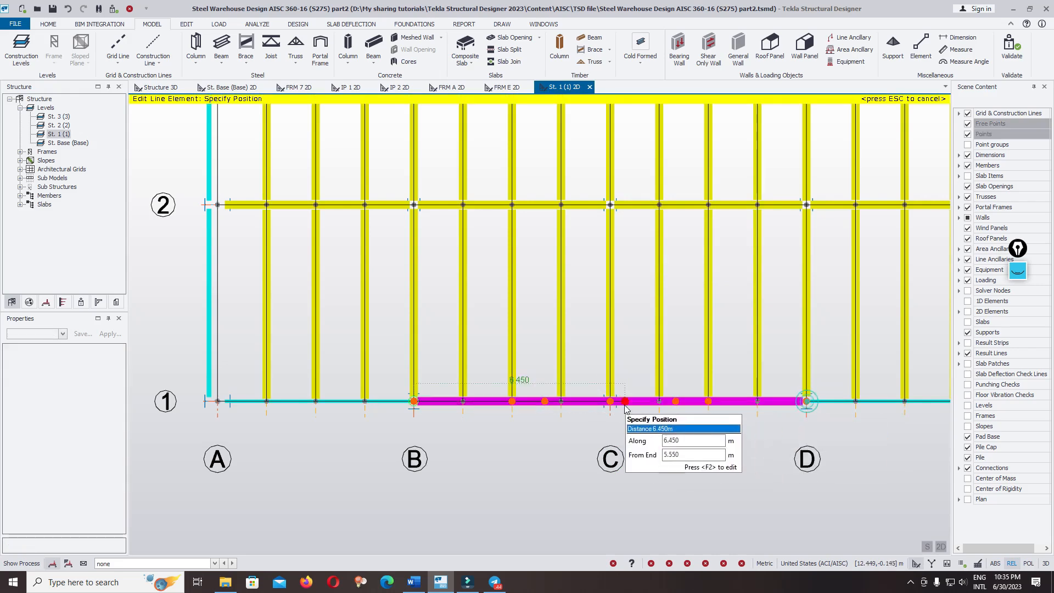
click(611, 401)
key(Escape)
Step: Copy the grid line 1 beam between B and C into the neighbouring bay from C to D
click(569, 403)
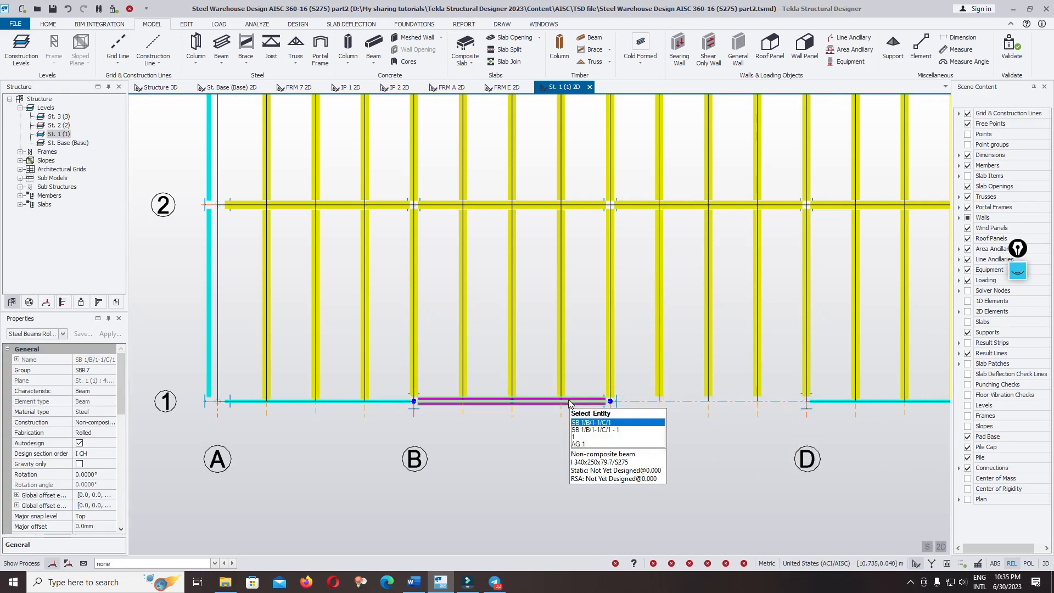
right_click(569, 402)
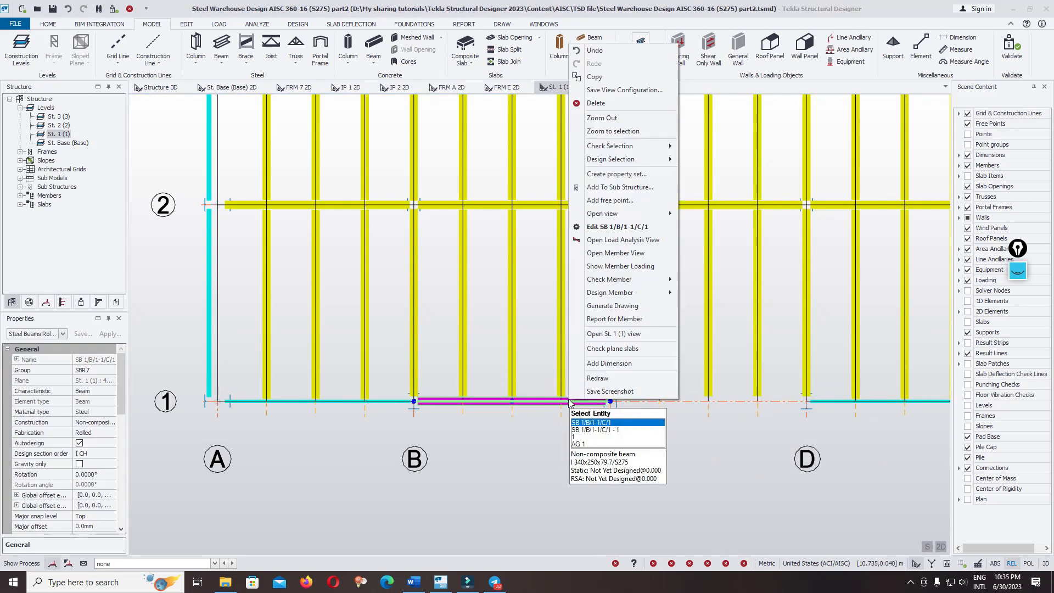
click(613, 78)
click(414, 401)
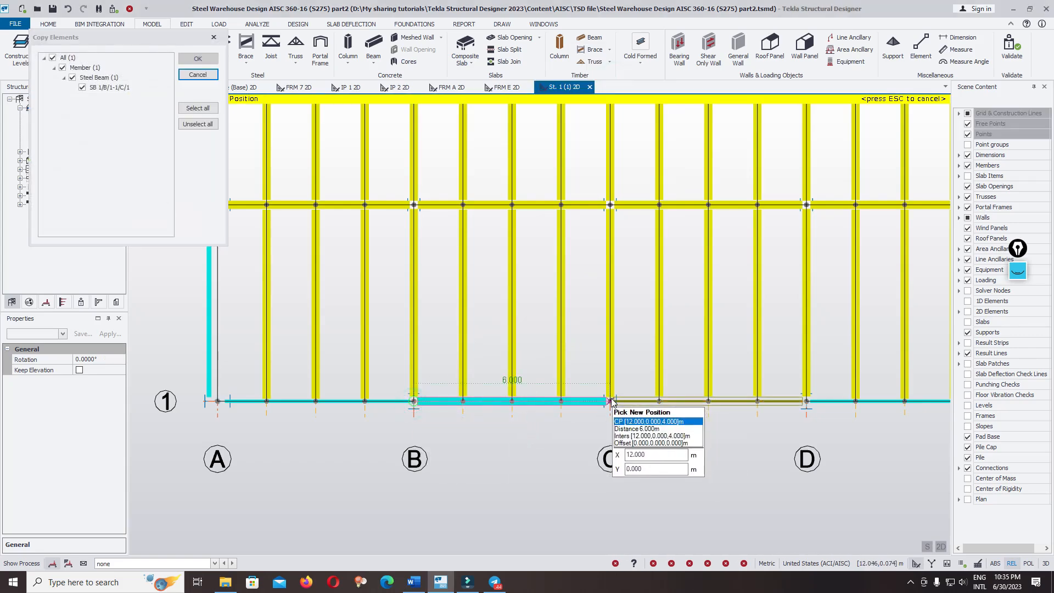
click(657, 450)
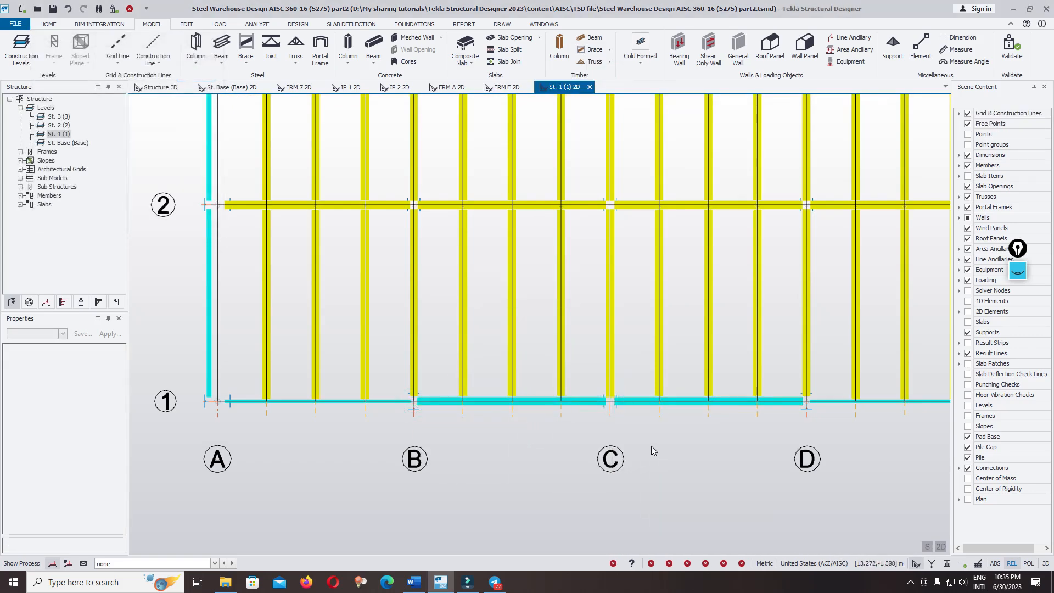
Step: Copy the grid line 1 beam between B and C to midway between grid lines 1 and 2
click(529, 406)
right_click(529, 405)
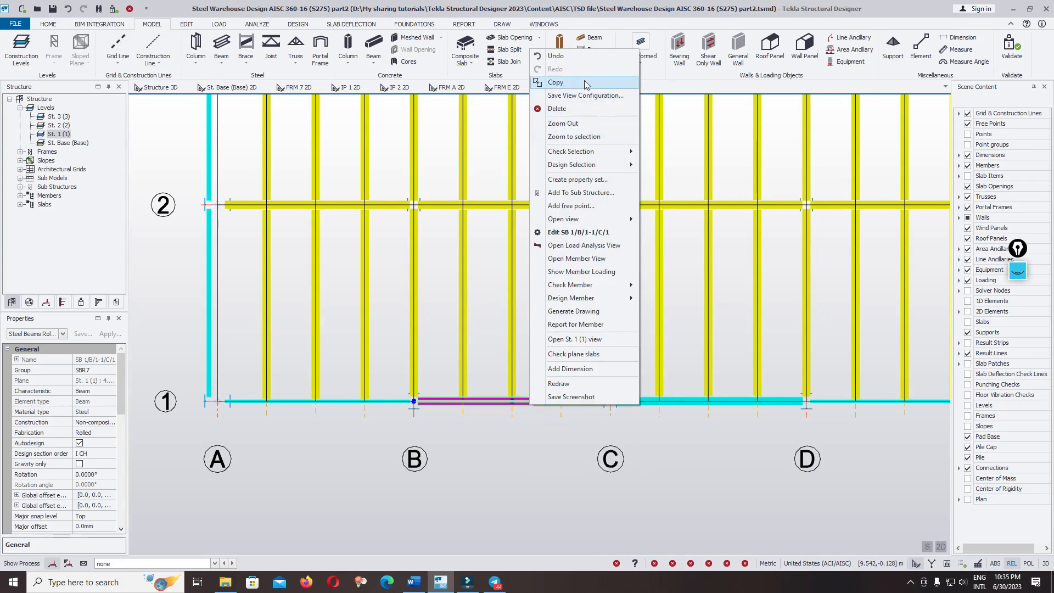
click(565, 83)
click(609, 402)
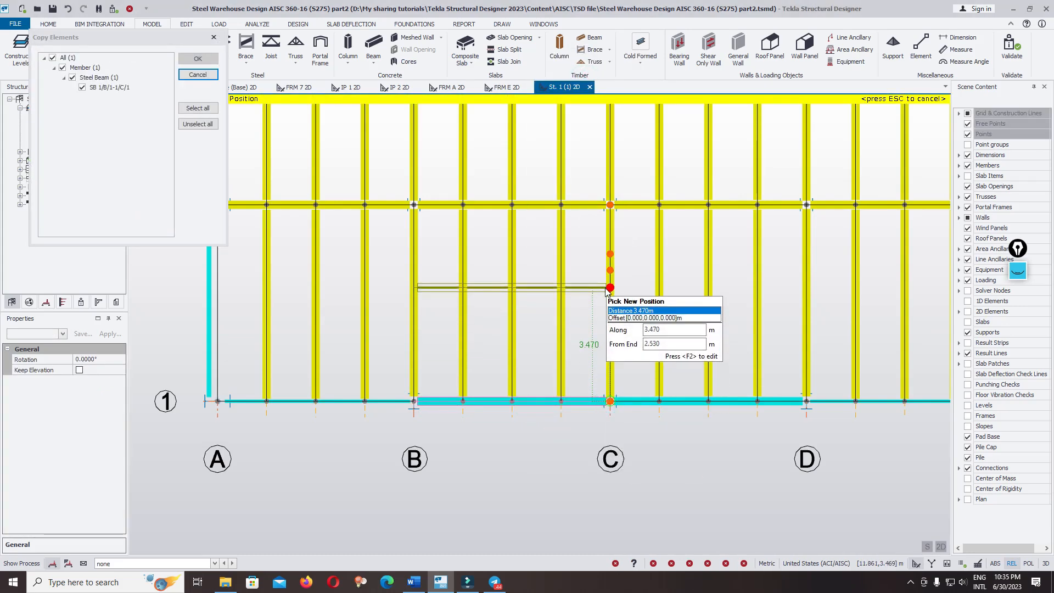
click(606, 301)
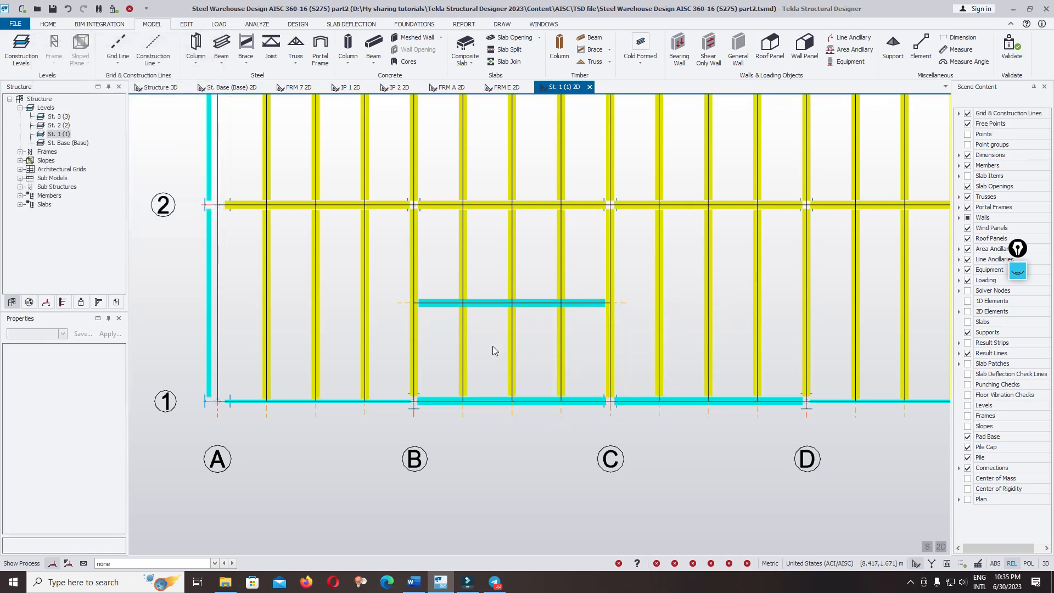
Step: Shorten the second and third infill beams between B and C so that they end at the copied trimmer beam instead of grid line 1
click(463, 355)
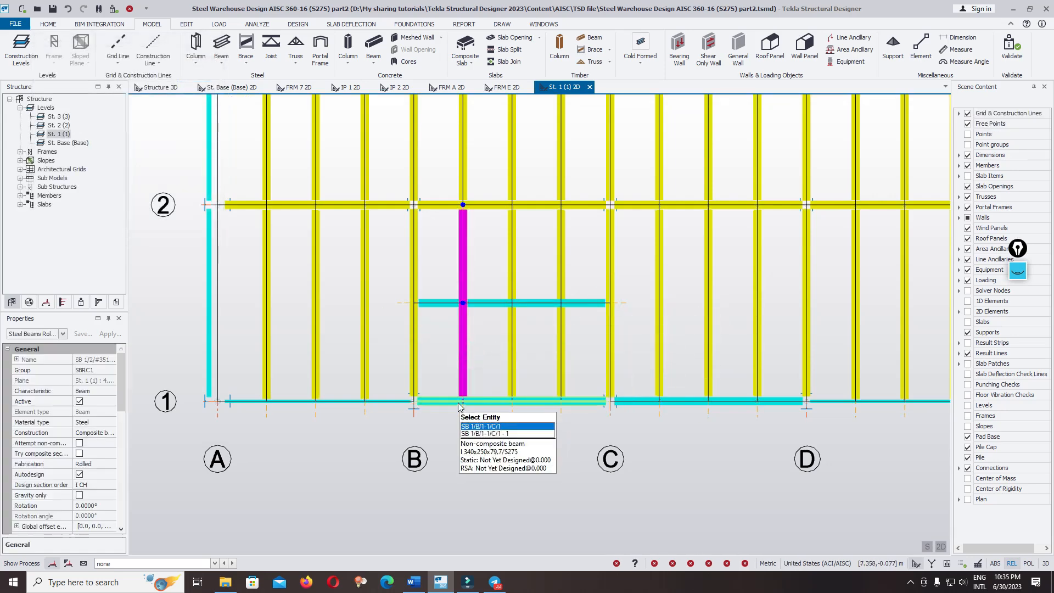
key(Escape)
click(510, 378)
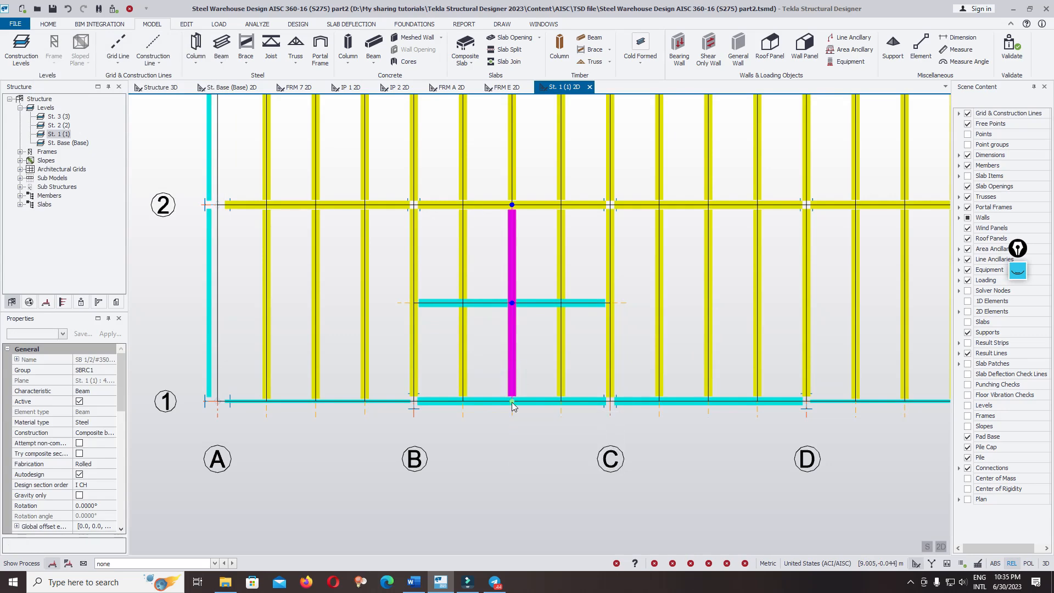
click(512, 401)
click(513, 303)
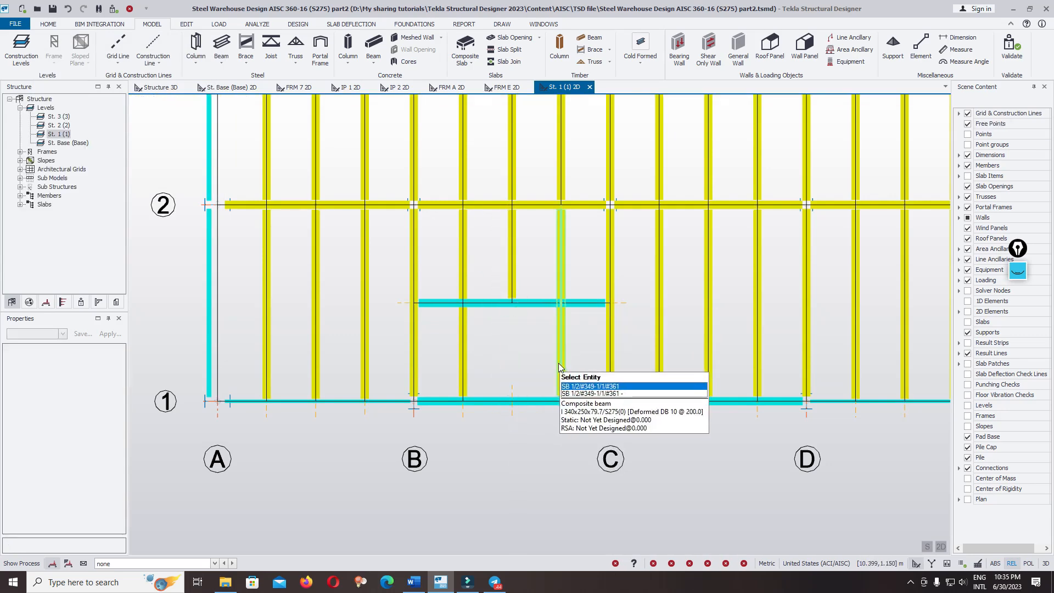
click(559, 363)
click(561, 405)
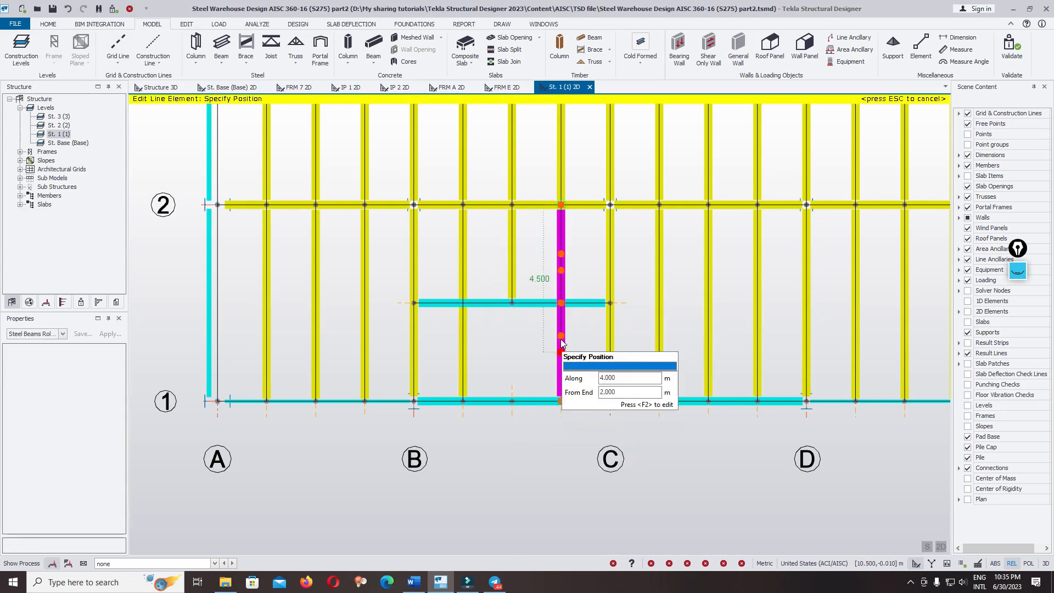
click(559, 303)
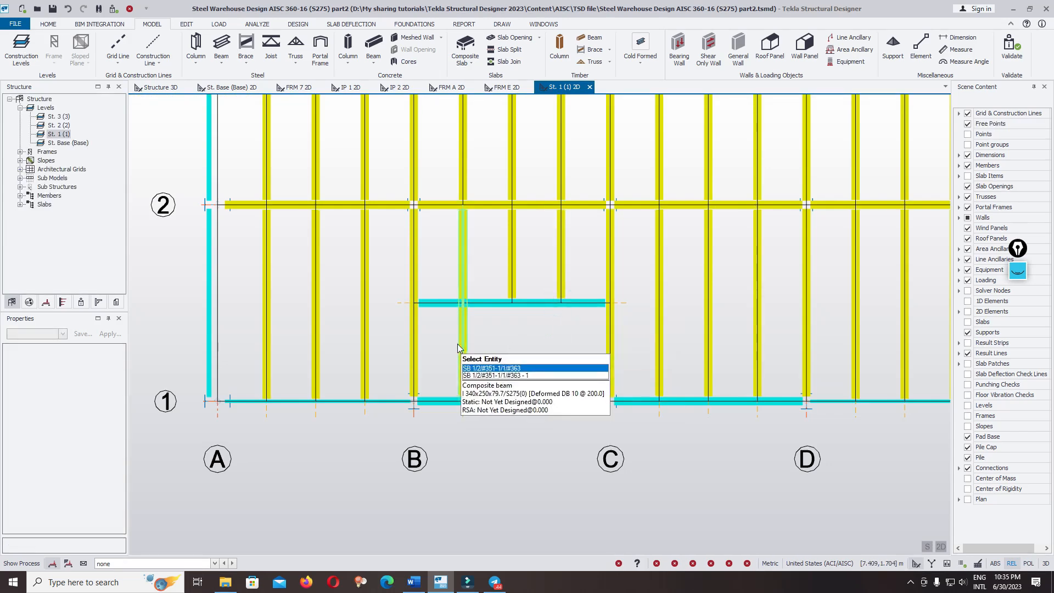
click(426, 306)
click(438, 305)
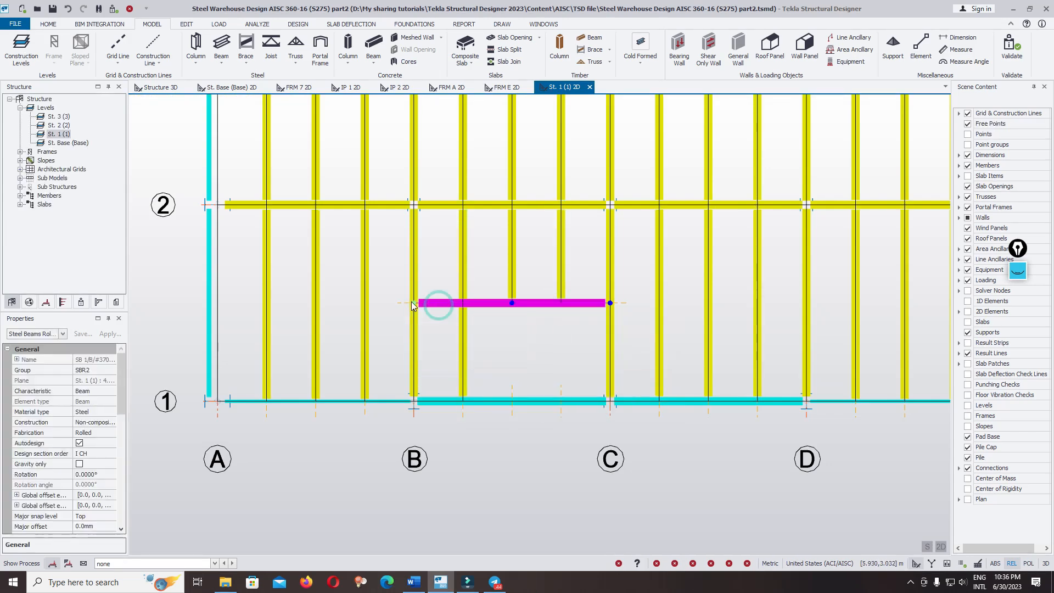
key(Escape)
click(461, 341)
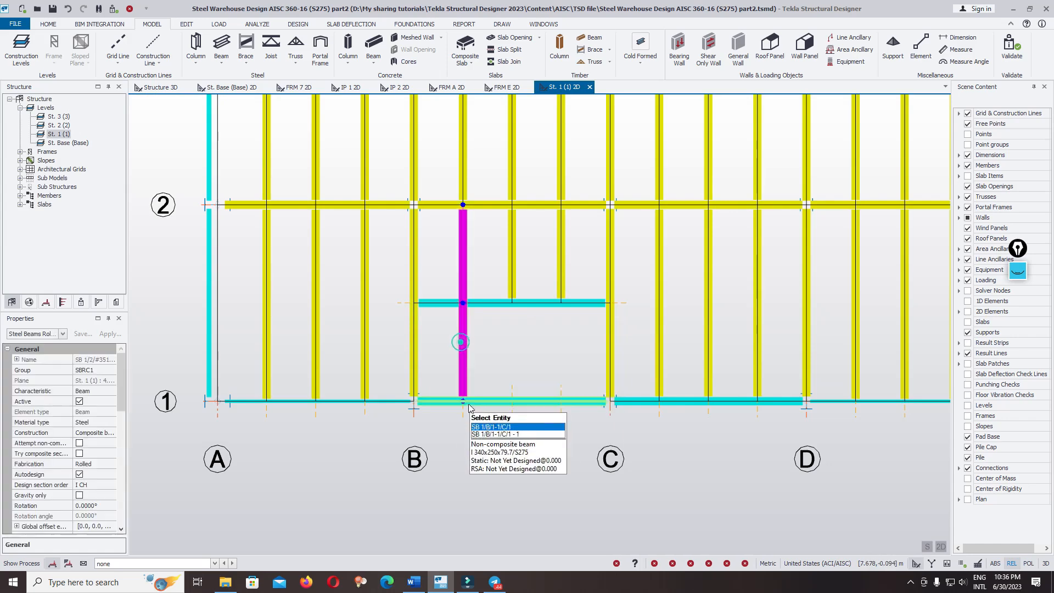
click(461, 403)
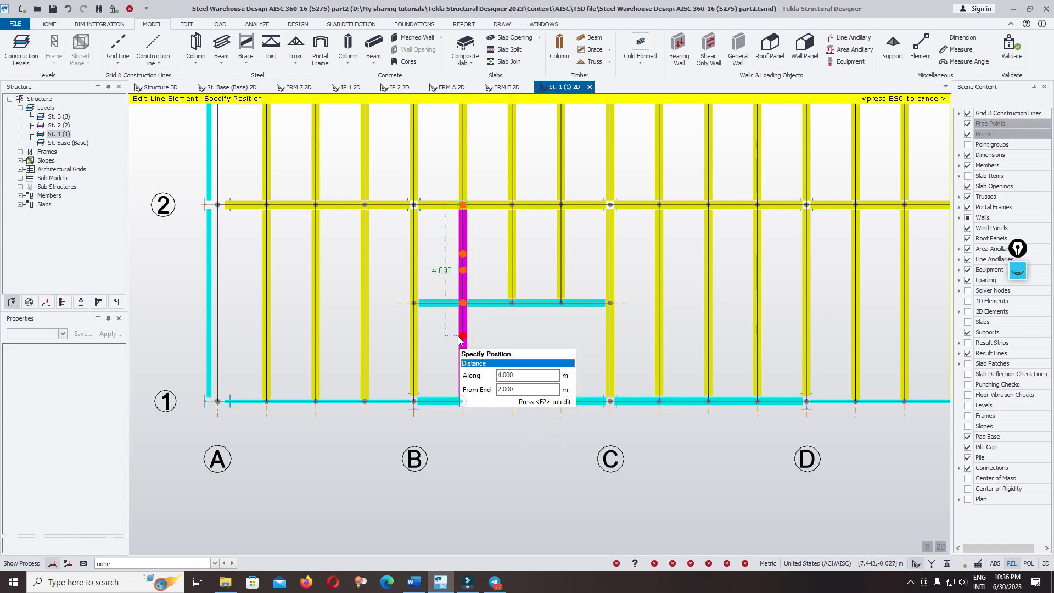
click(463, 303)
Step: Move the trimmer beam's end at grid line B to the first infill beam between B and C
click(414, 303)
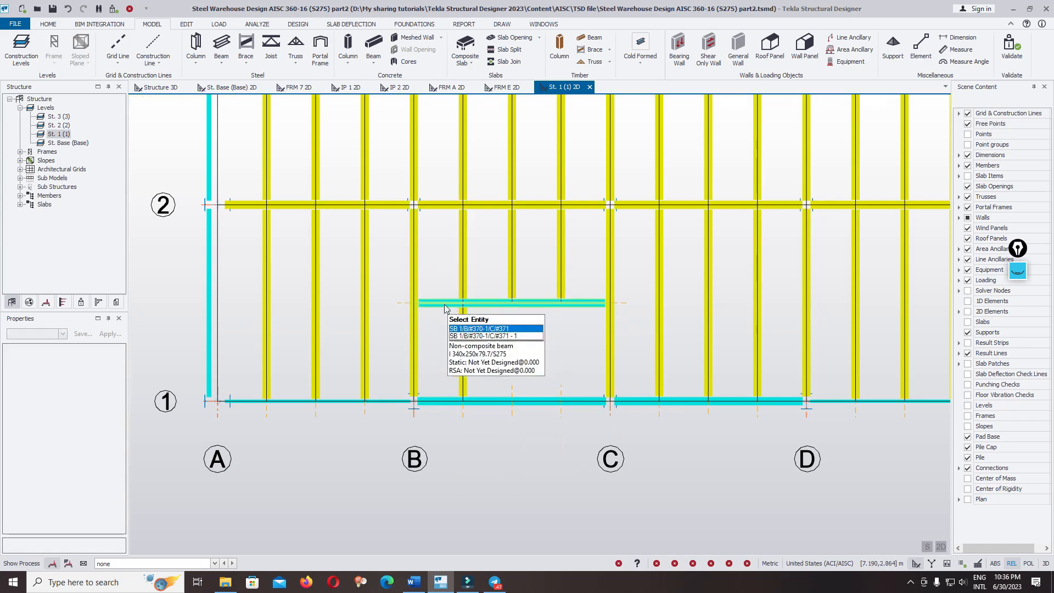
click(415, 305)
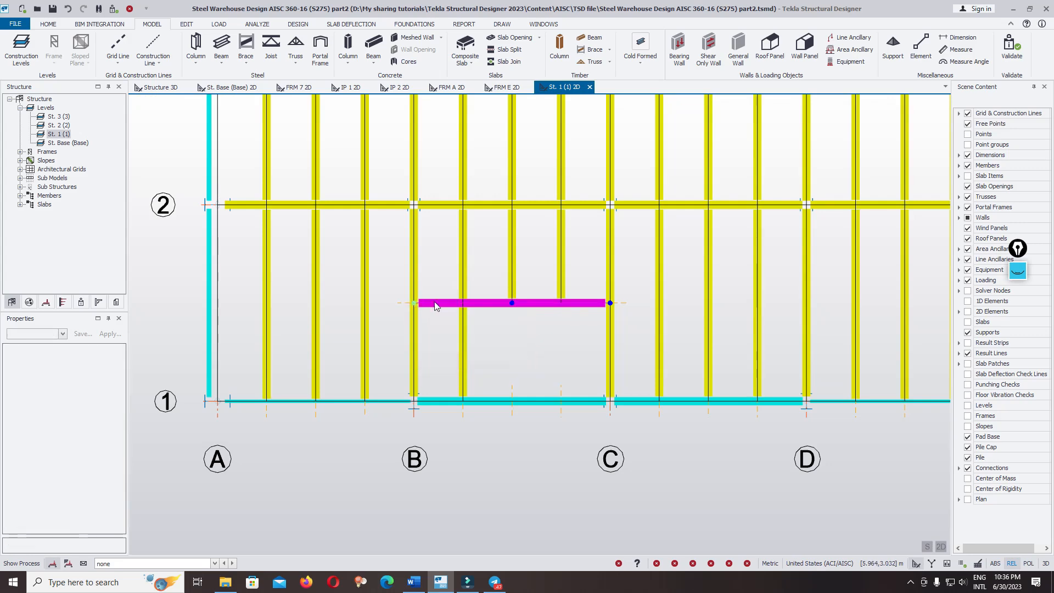
click(463, 302)
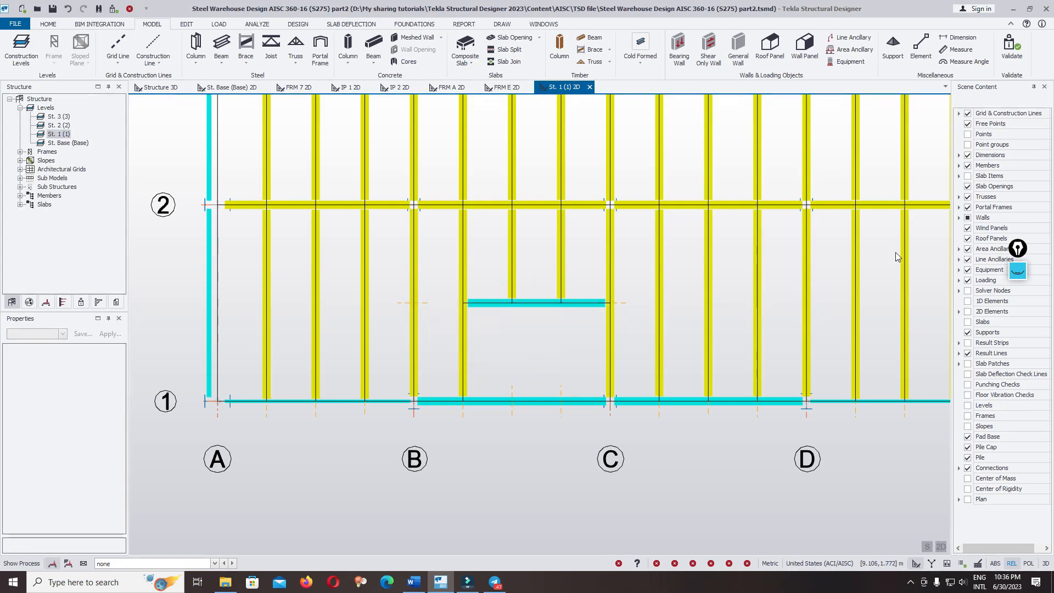
Step: Show the slab items in the St. 1 plan again
click(967, 175)
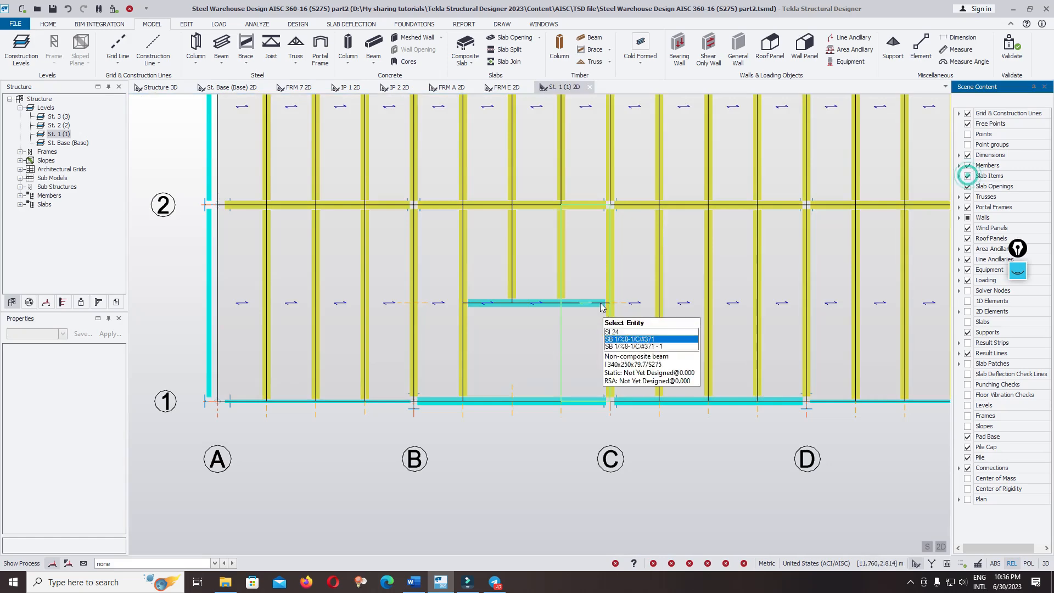
scroll(571, 357, down, 1)
click(516, 352)
key(Escape)
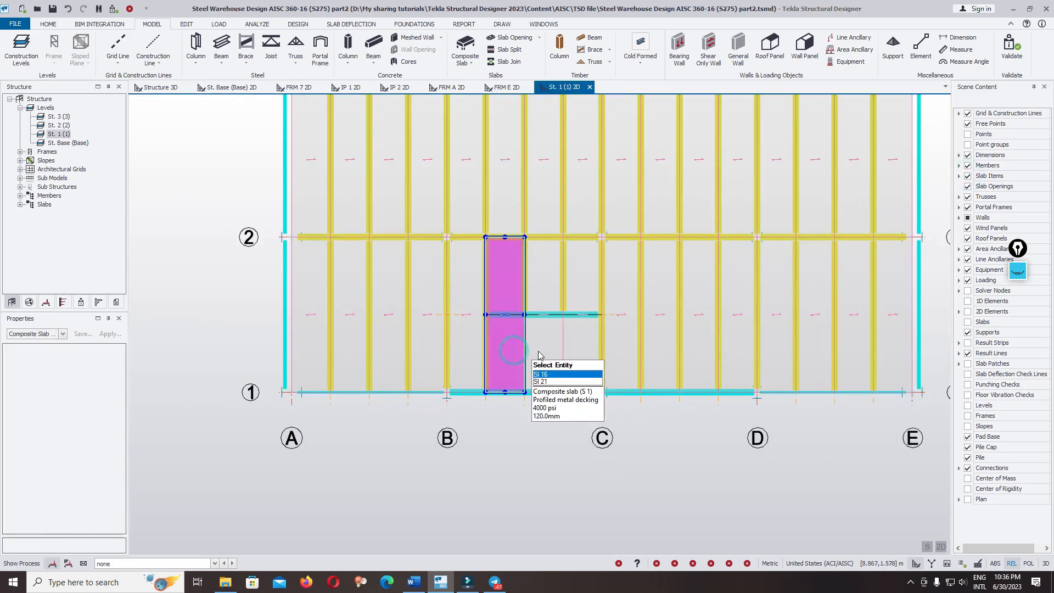
Step: Copy the steel column at B/1 to the intersection of the trimmer beam and the first infill beam
scroll(537, 353, up, 1)
middle_drag(537, 352, 482, 297)
middle_drag(390, 275, 425, 268)
scroll(356, 340, up, 1)
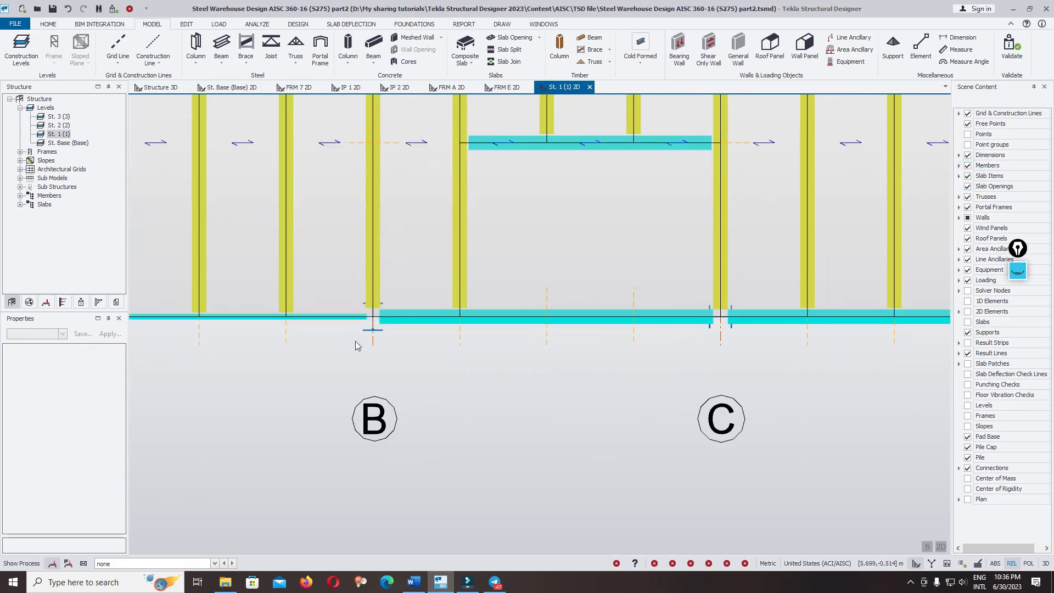
drag(320, 271, 383, 338)
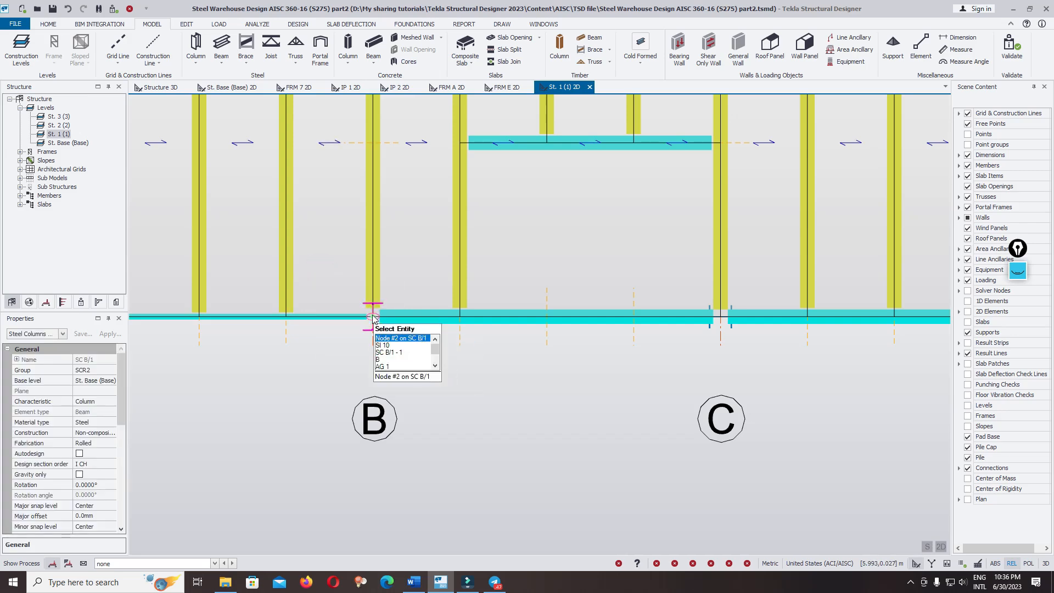
right_click(373, 318)
click(420, 39)
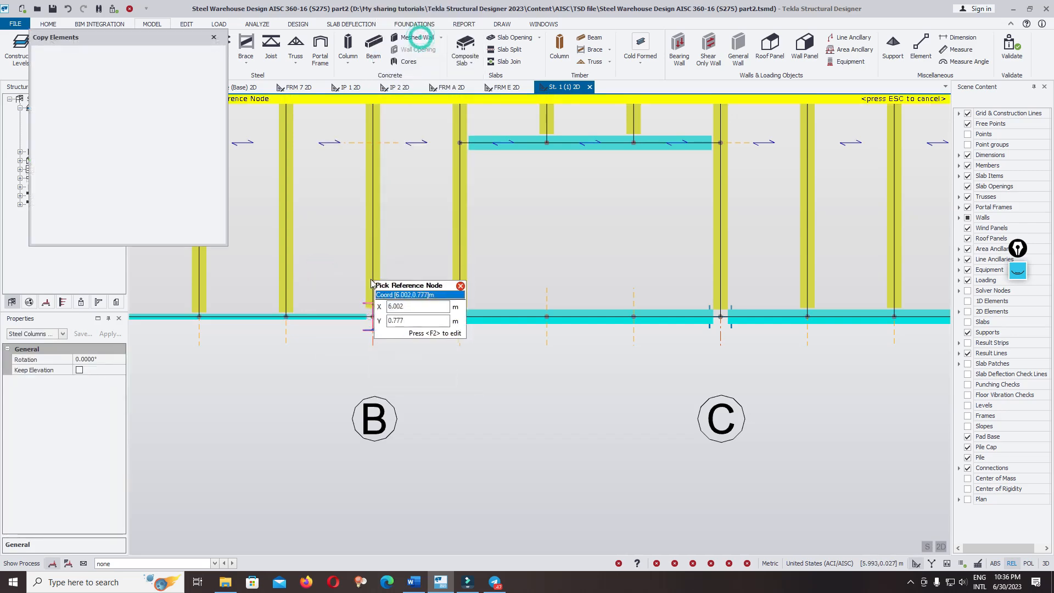
click(373, 317)
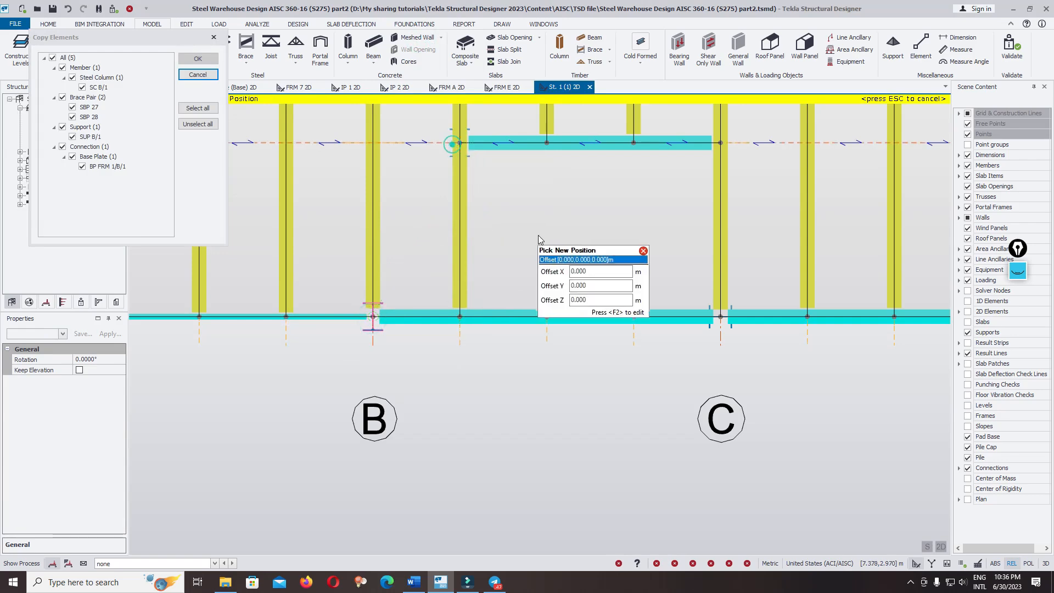
key(Escape)
Step: Add a rectangular slab opening from grid intersection C/1 to the corner where the trimmer beam meets the first infill beam
click(511, 37)
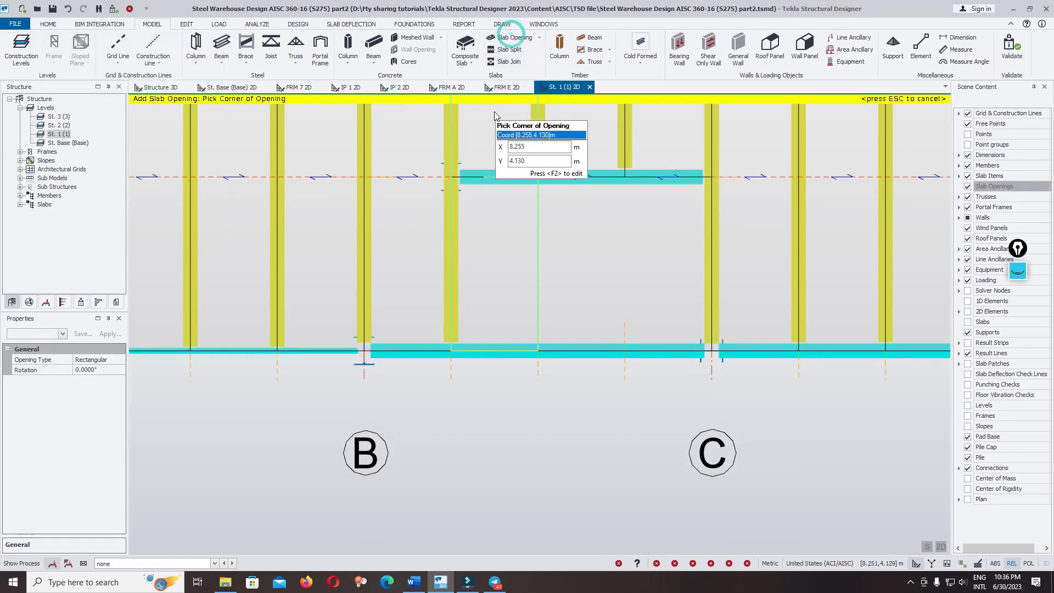
click(712, 351)
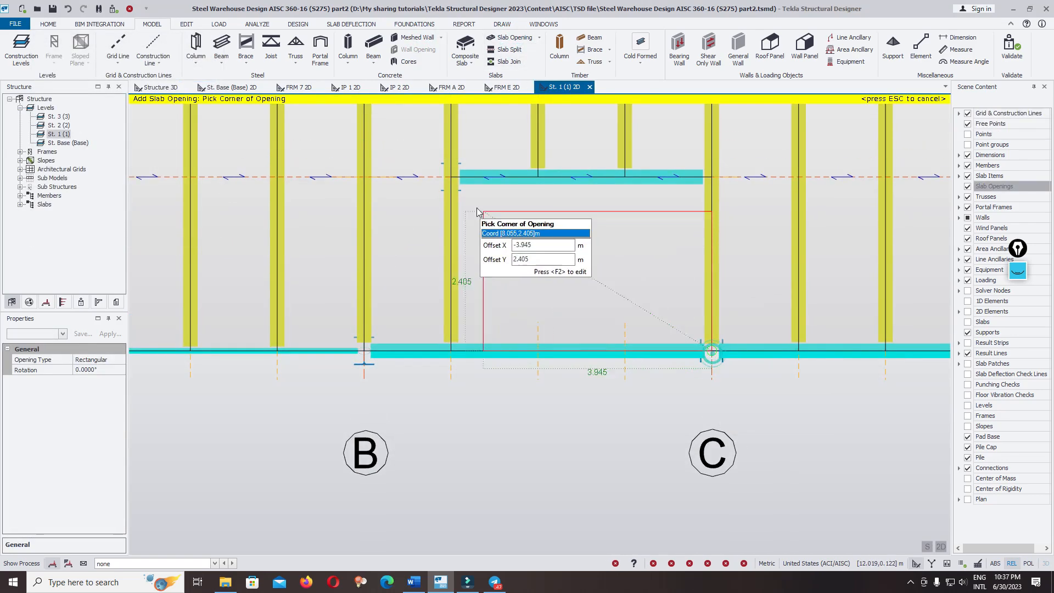
click(451, 176)
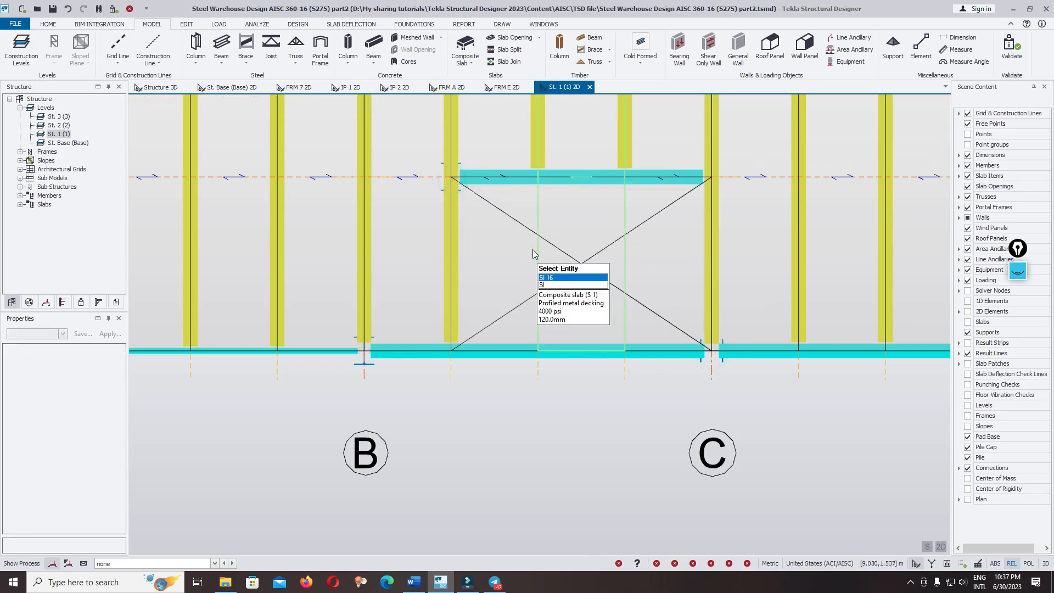
Step: Delete the copied steel column and its support at the corner of the slab opening
scroll(532, 253, down, 2)
drag(448, 168, 502, 241)
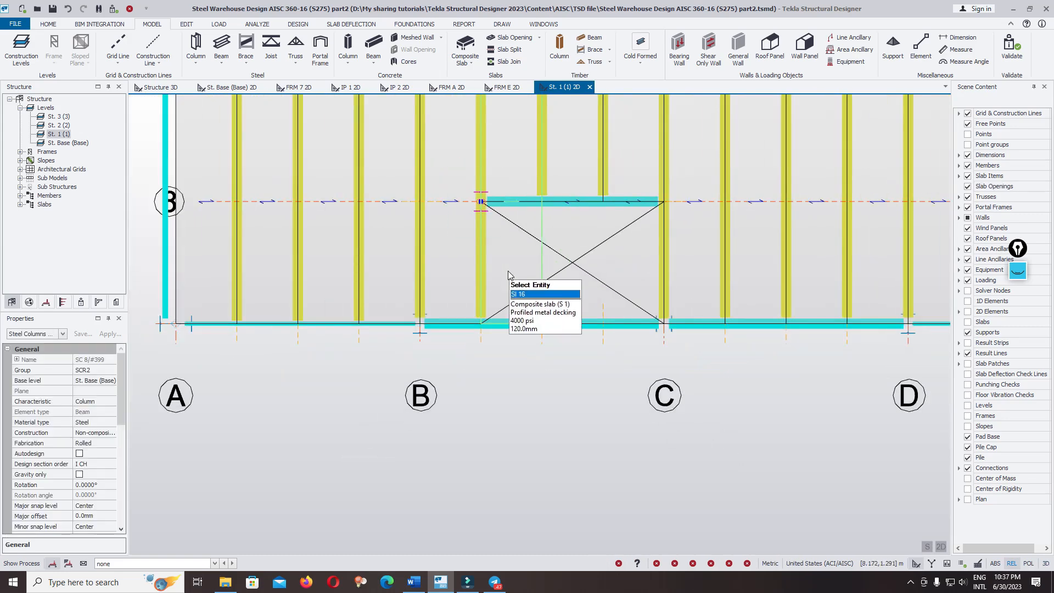
key(Delete)
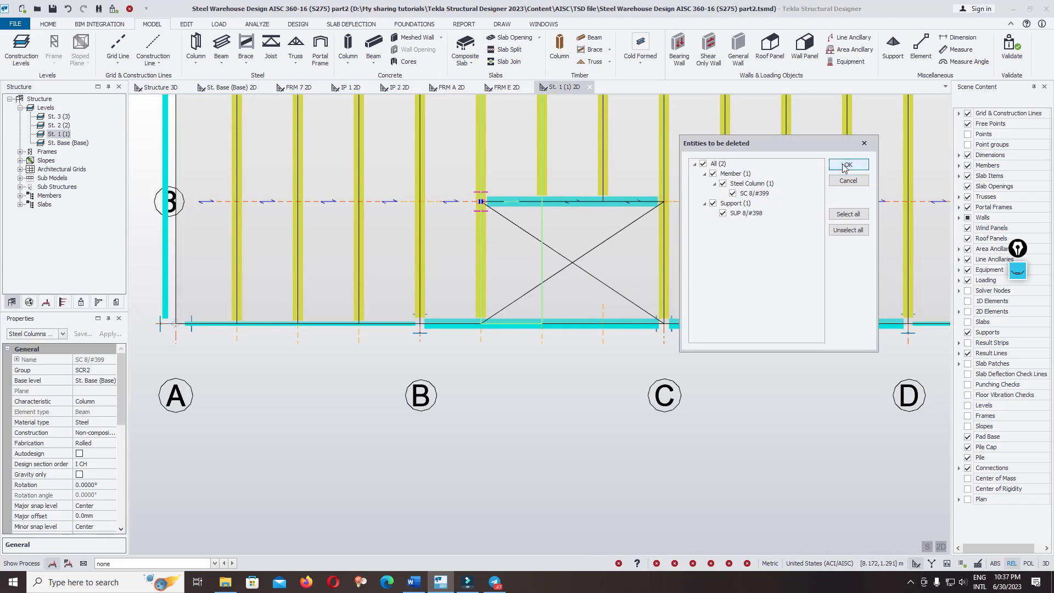
click(847, 165)
scroll(622, 345, down, 4)
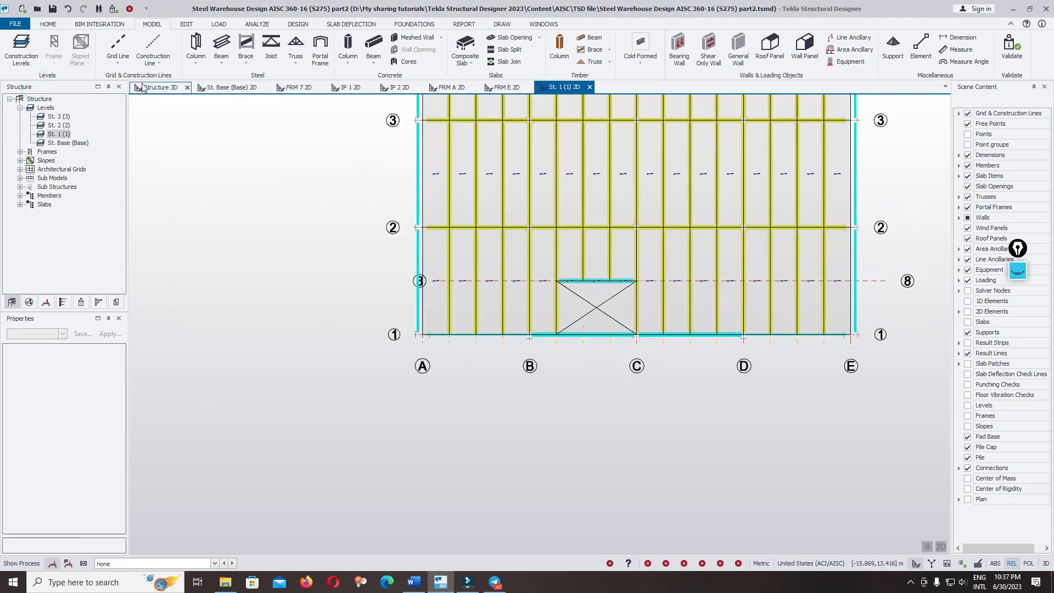
Step: Inspect the sections of the St. 1 edge beams along grid line 1 in the 3D structure view
click(142, 87)
scroll(479, 307, up, 3)
right_drag(726, 425, 327, 447)
right_drag(785, 448, 661, 452)
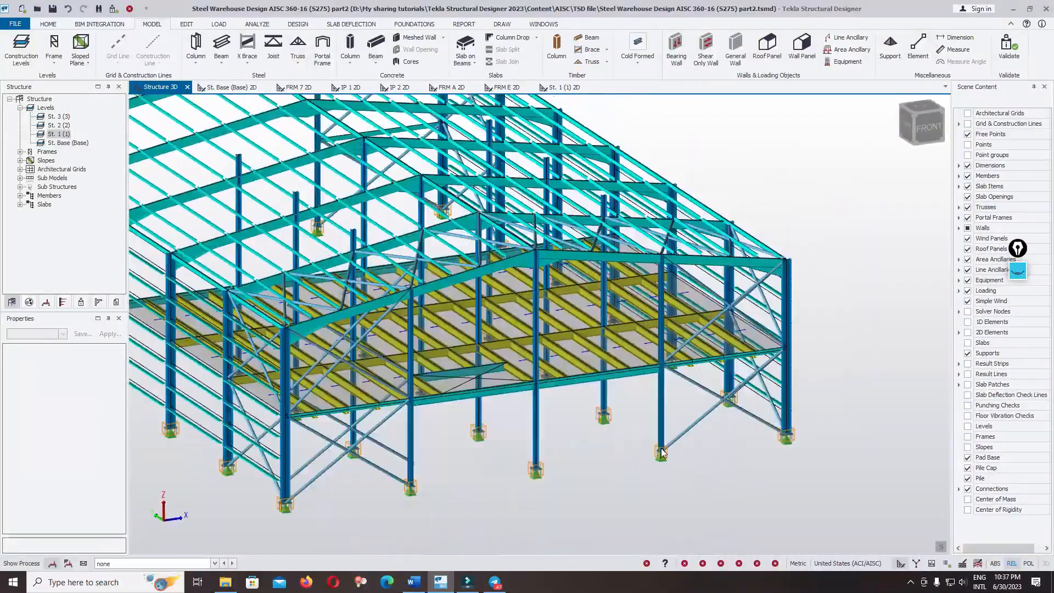
scroll(661, 452, up, 6)
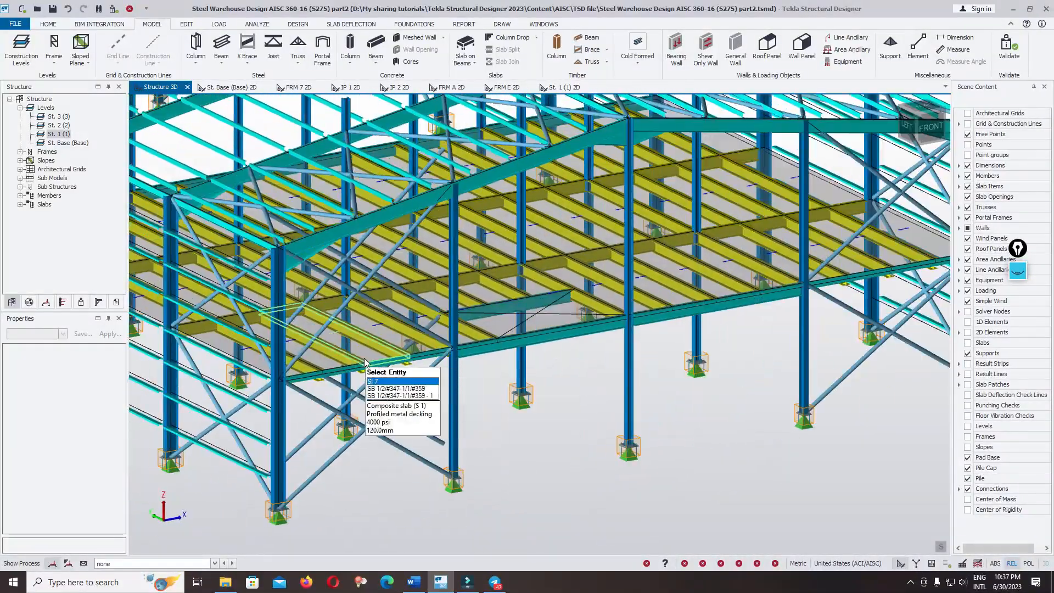
click(365, 362)
middle_drag(695, 435, 653, 438)
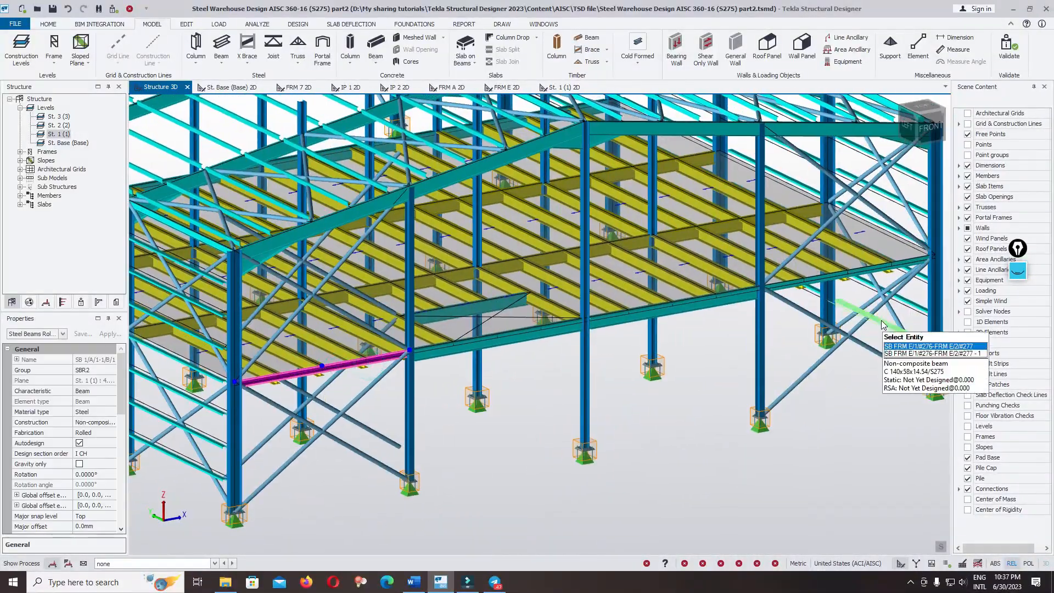
click(700, 307)
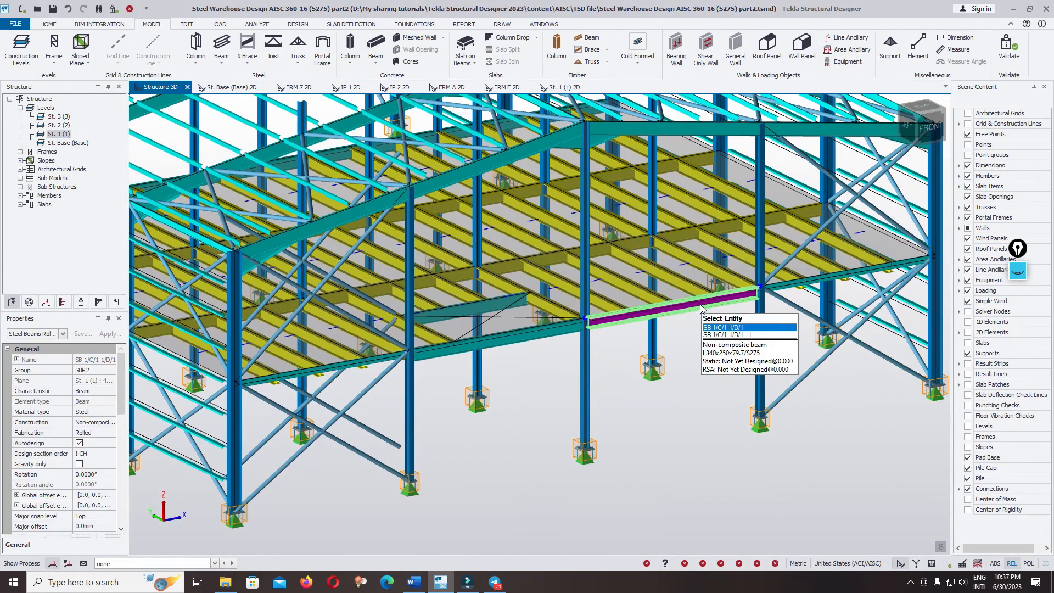
key(Escape)
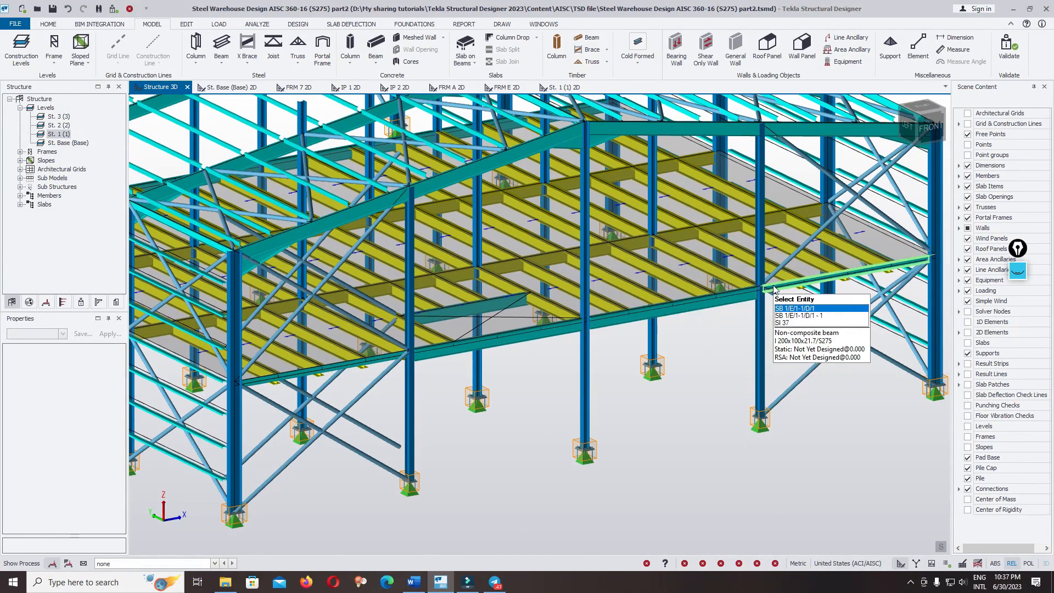
Step: Change the section of the St. 1 edge beams 1/A-1/B and 1/D-1/E to I 340x250x79.7
click(780, 285)
ctrl+click(385, 354)
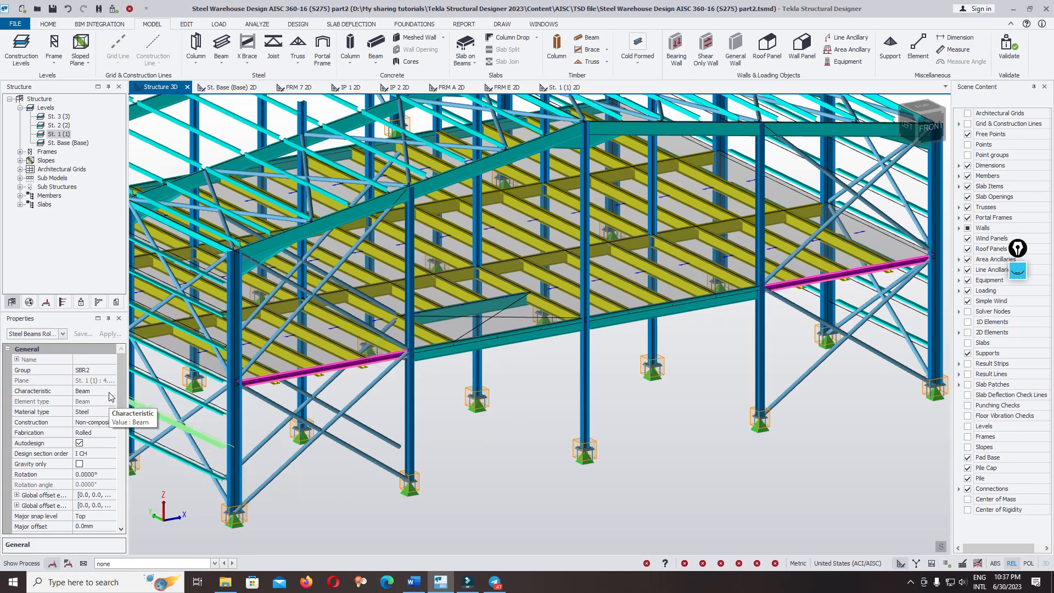
scroll(124, 405, down, 5)
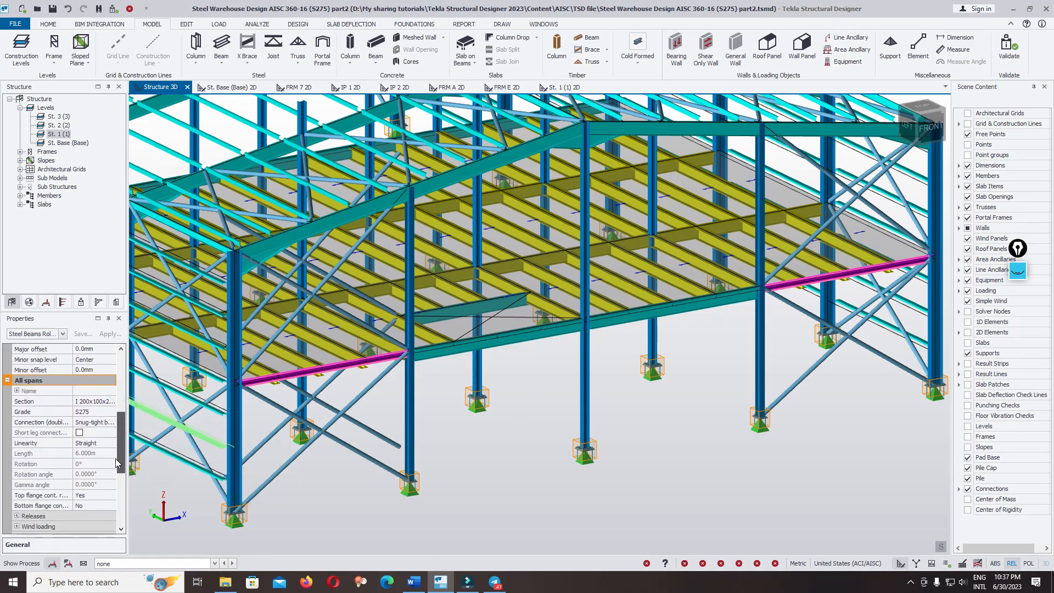
click(109, 403)
click(111, 402)
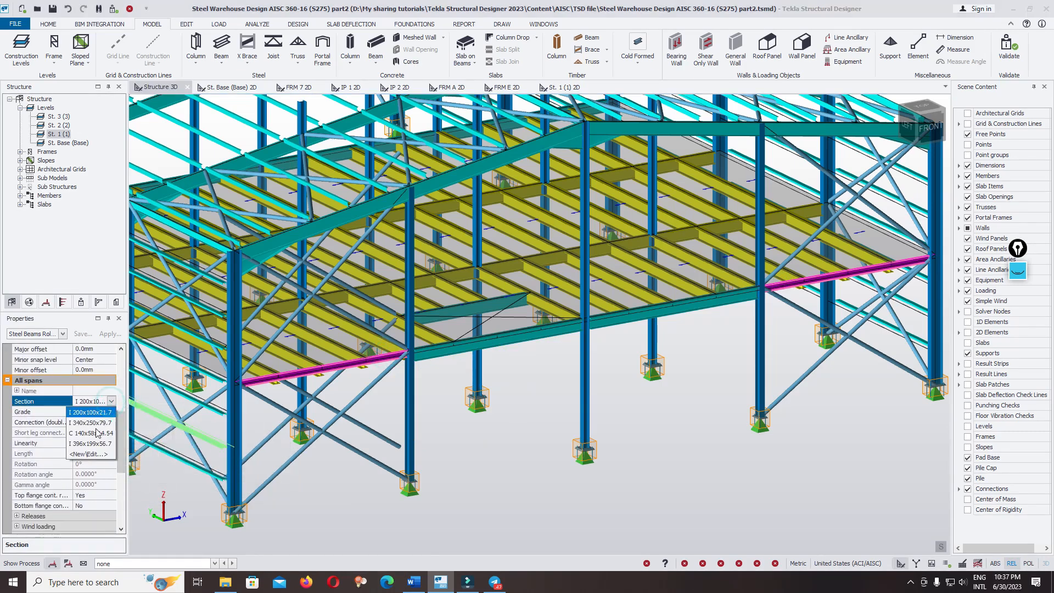
click(99, 423)
click(515, 464)
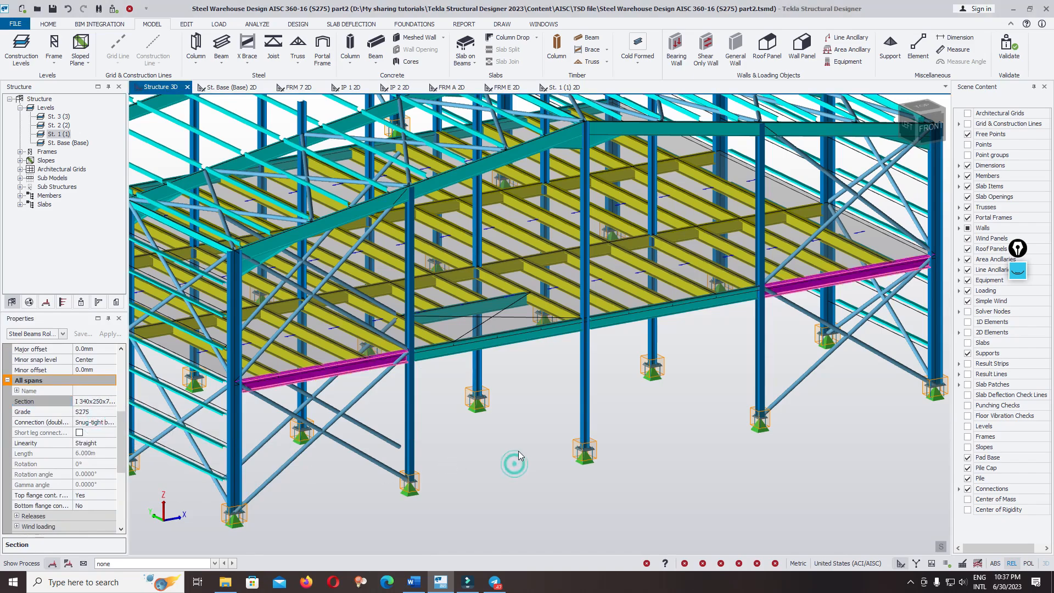
Step: Set the top level of the four central columns along grid line C to St. 1 and clear the selection
scroll(571, 415, down, 3)
right_drag(479, 466, 570, 486)
scroll(574, 474, down, 2)
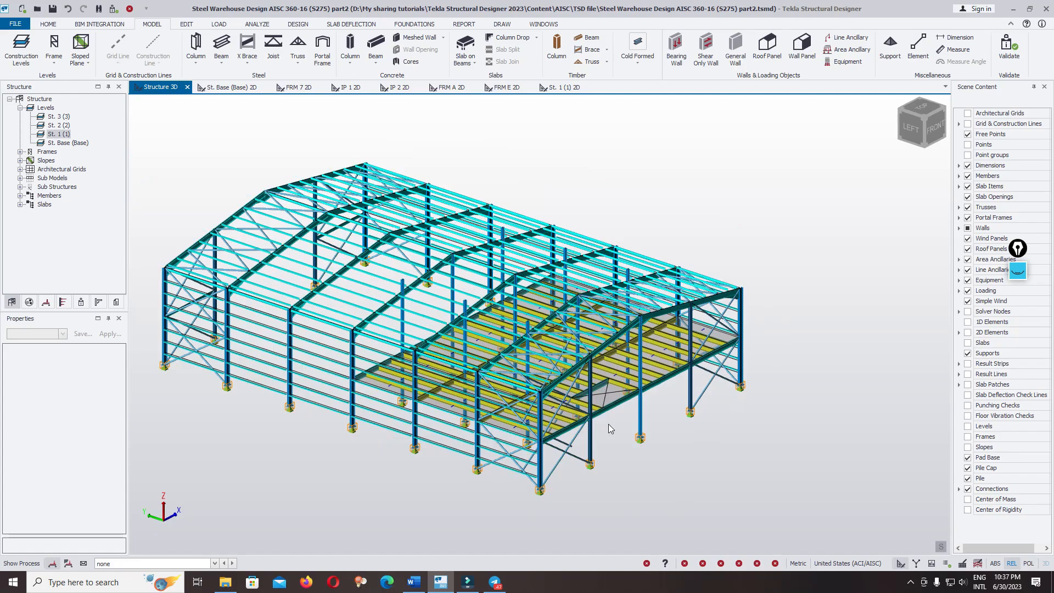
right_drag(804, 363, 873, 377)
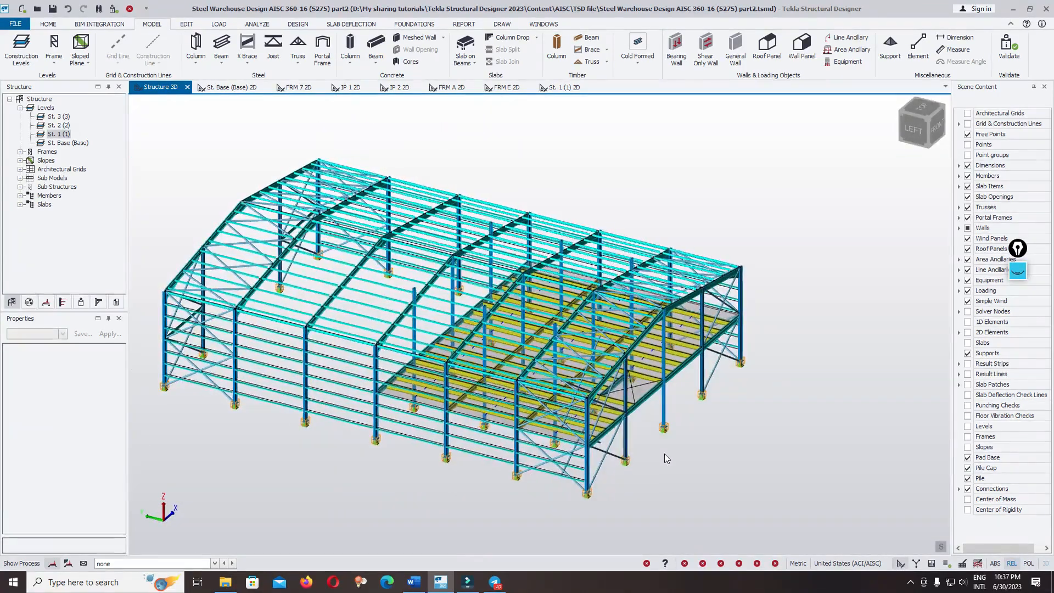
right_drag(666, 458, 558, 424)
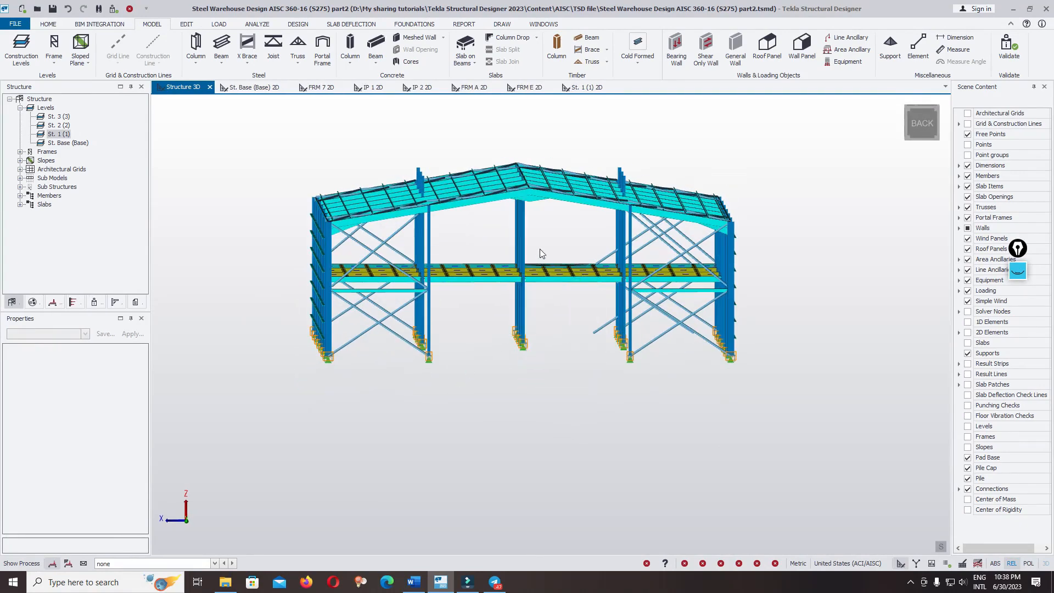
click(520, 244)
right_drag(470, 383, 463, 384)
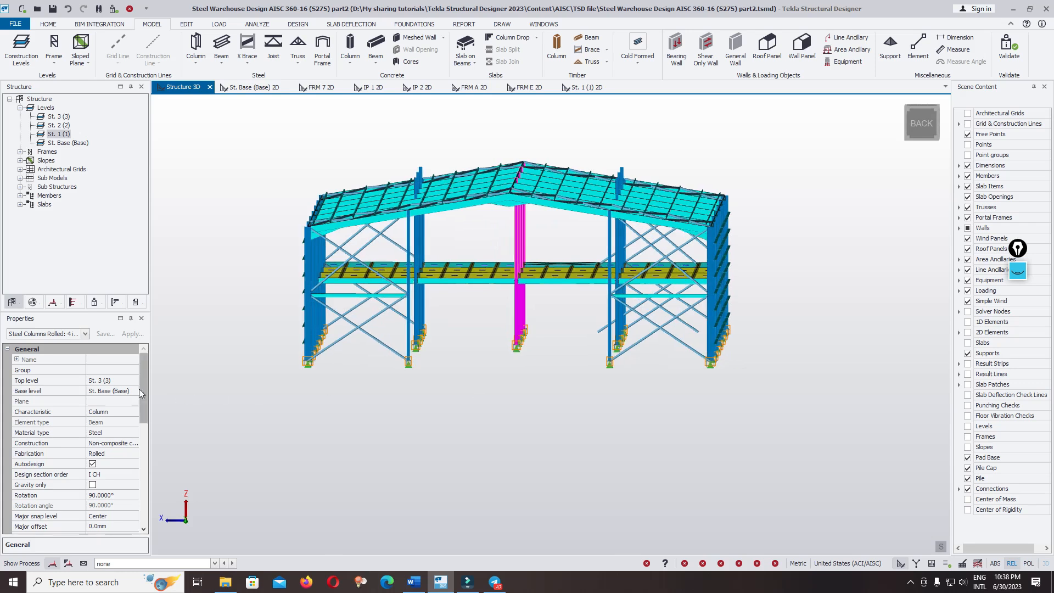
click(126, 380)
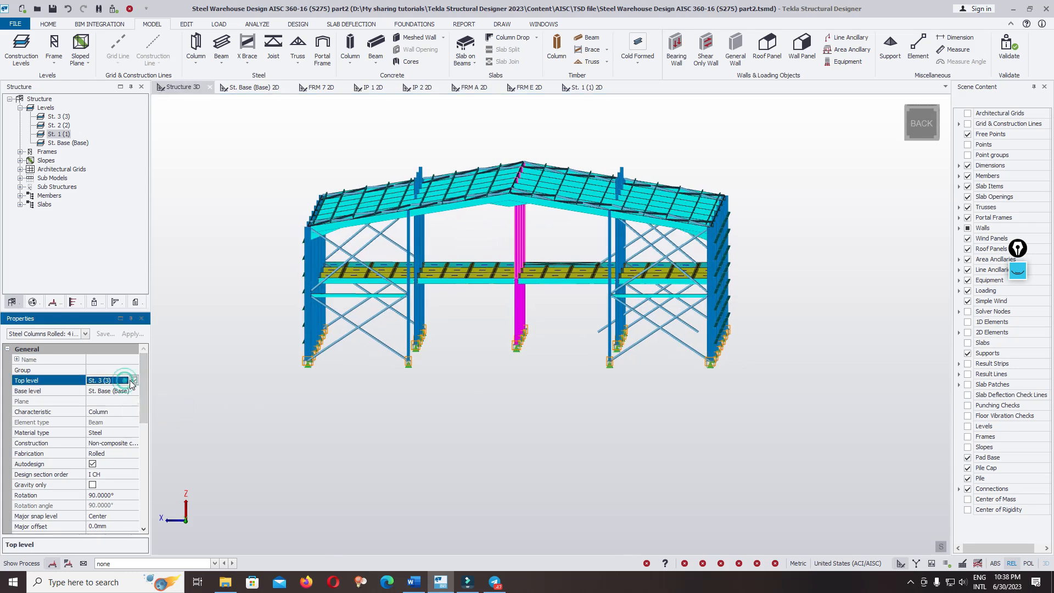
click(132, 381)
click(104, 407)
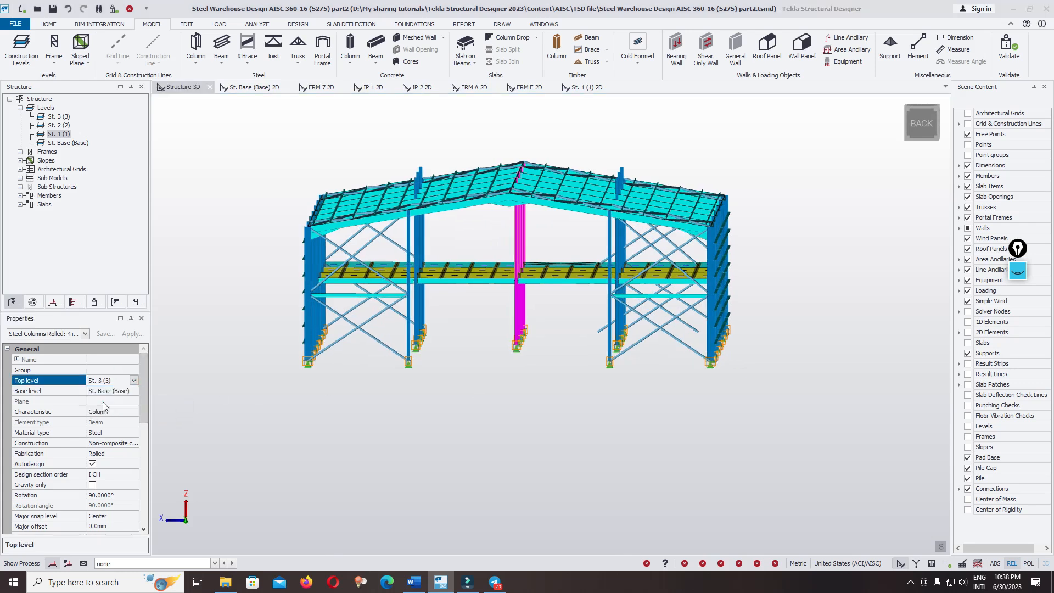
click(134, 379)
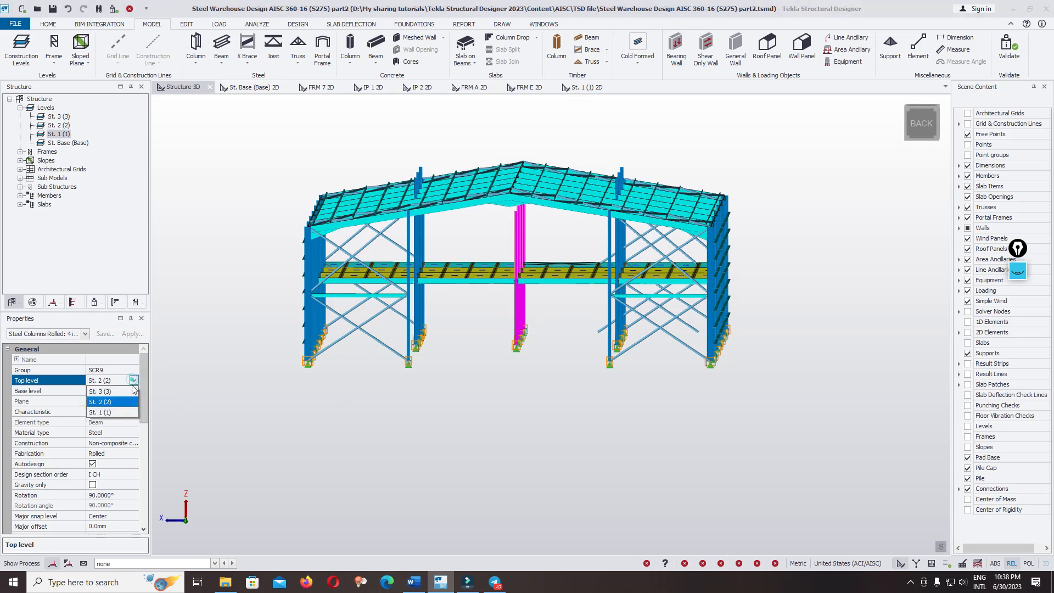
click(102, 412)
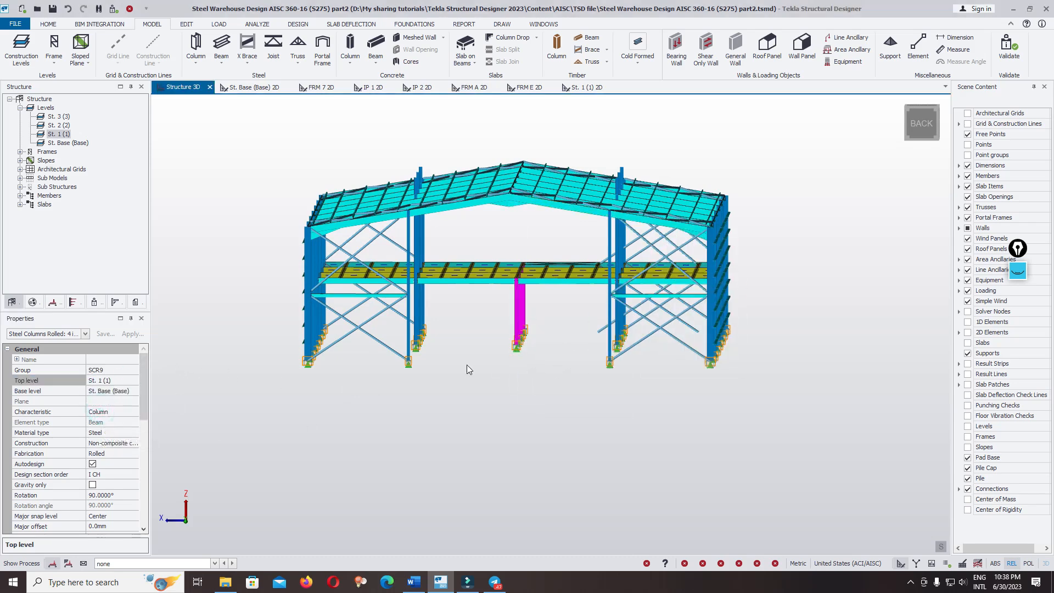
key(super)
right_click(513, 385)
click(545, 396)
key(Escape)
Step: Set the top level of the three interior columns along grid line B to St. 1
mouse_move(558, 409)
right_down()
mouse_move(572, 372)
mouse_move(561, 406)
right_up()
click(637, 161)
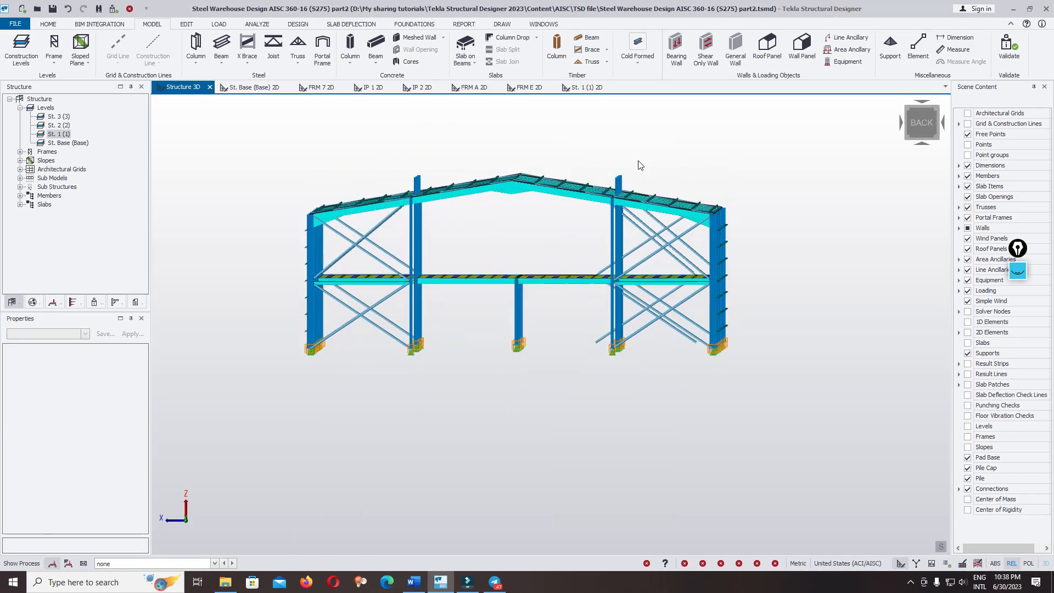
click(620, 170)
click(132, 382)
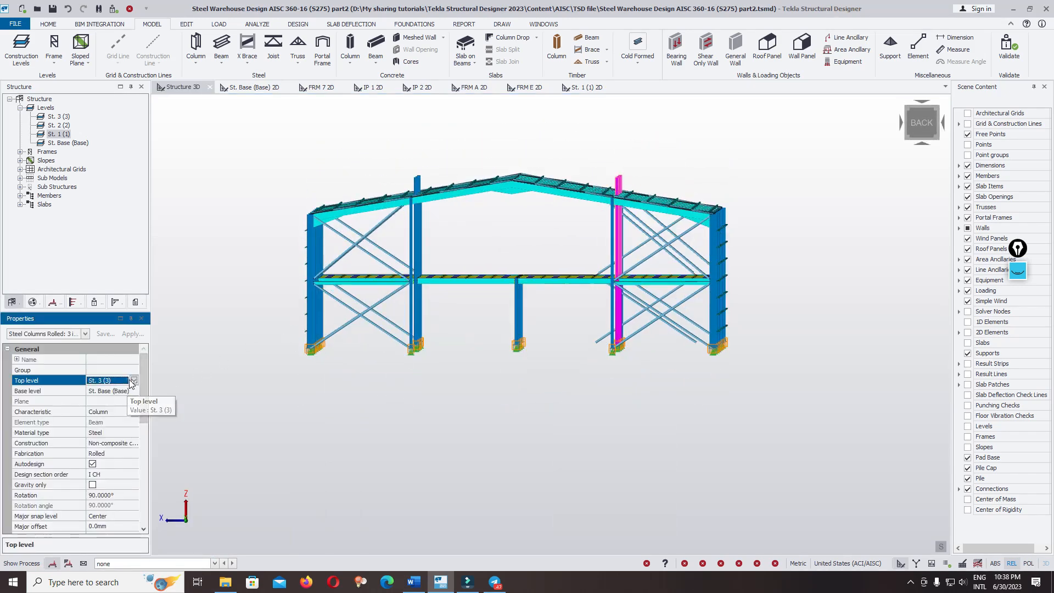
click(133, 380)
click(107, 412)
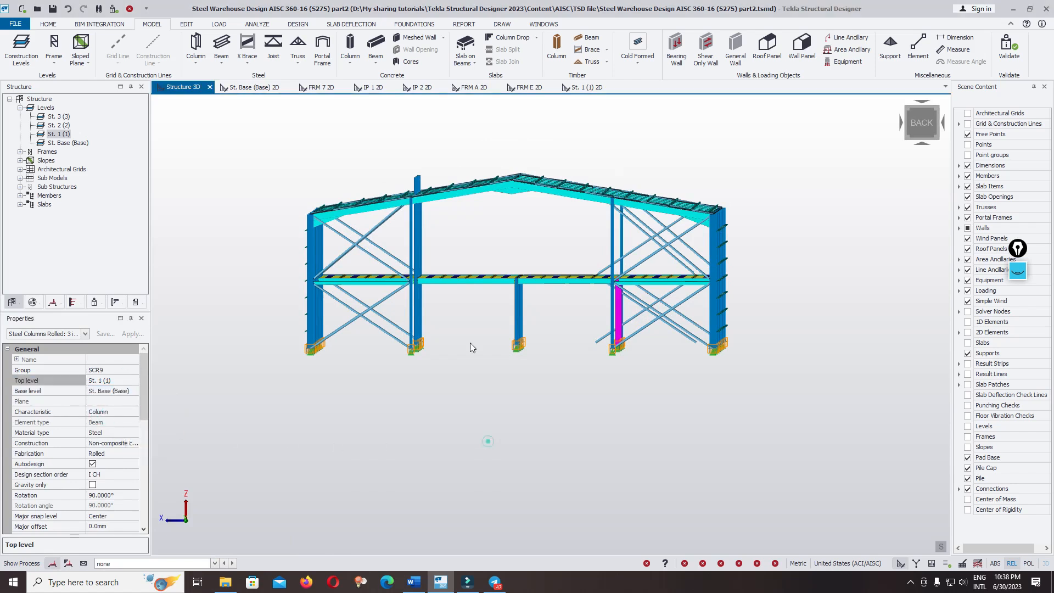
Step: Set the top level of the three interior columns along grid line D to St. 1
click(417, 184)
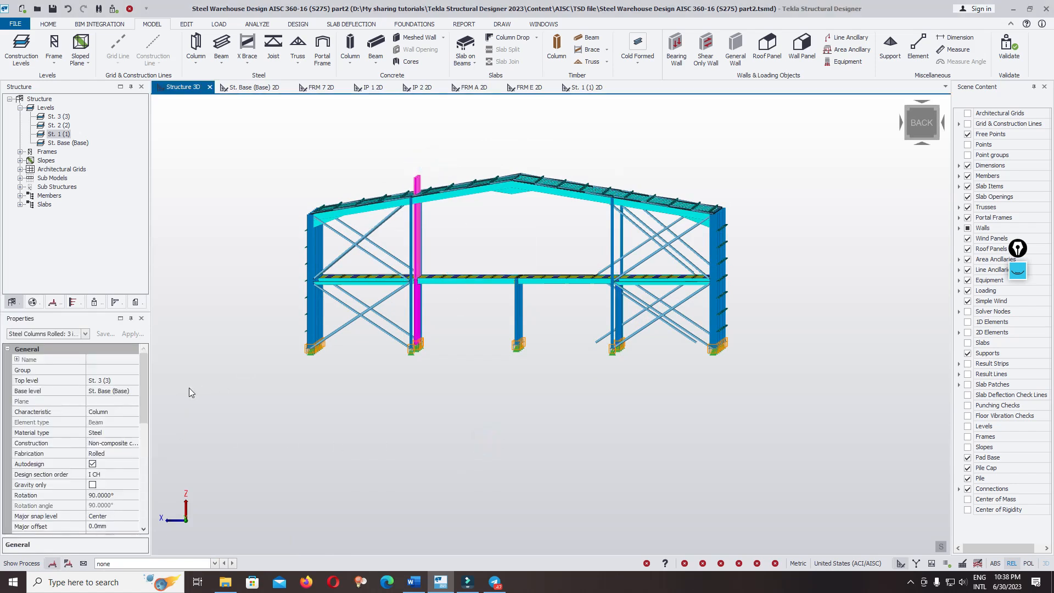
click(132, 381)
click(133, 380)
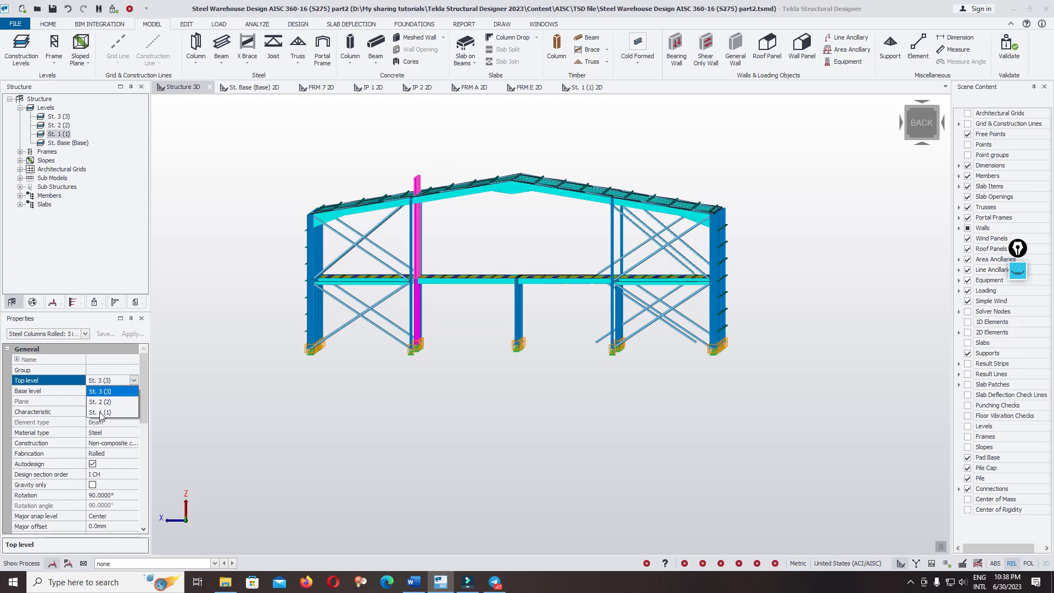
click(101, 413)
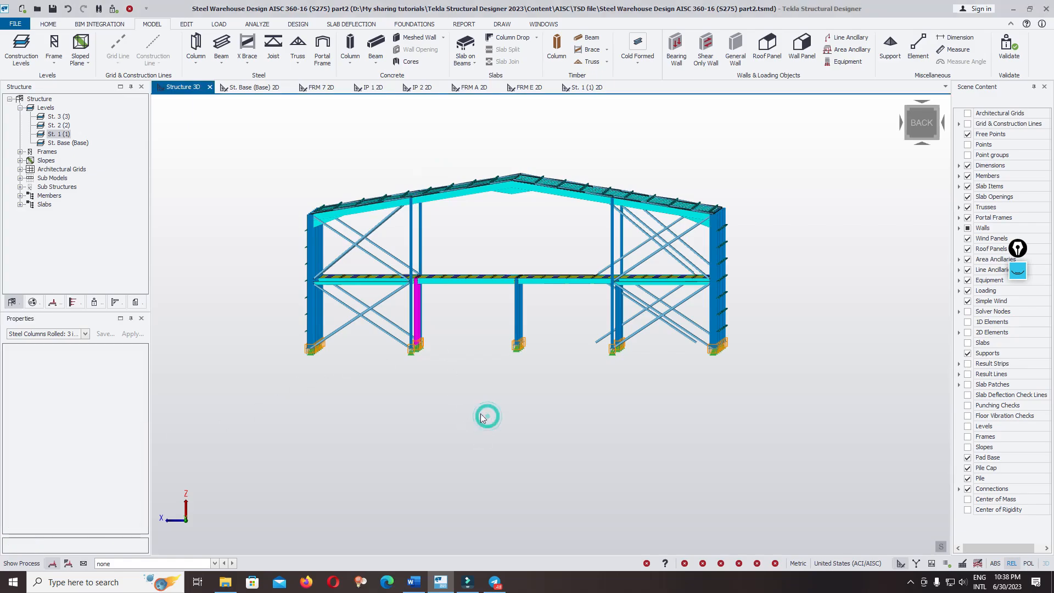
right_drag(480, 413, 334, 459)
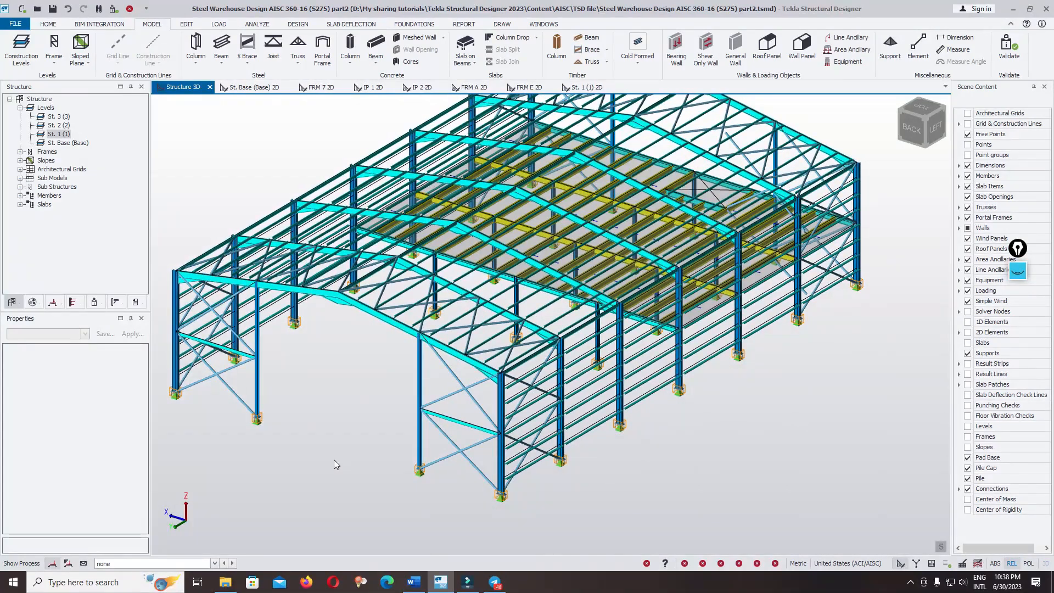